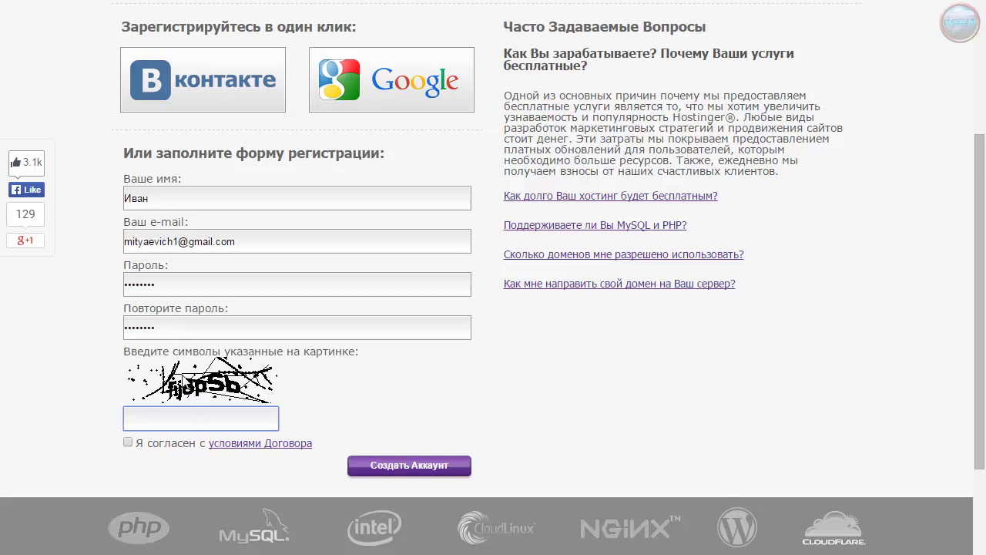
Accept the contract terms, enter captcha fij8psb and submit the registration form
{"action": "left_click", "coordinate": [128, 443]}
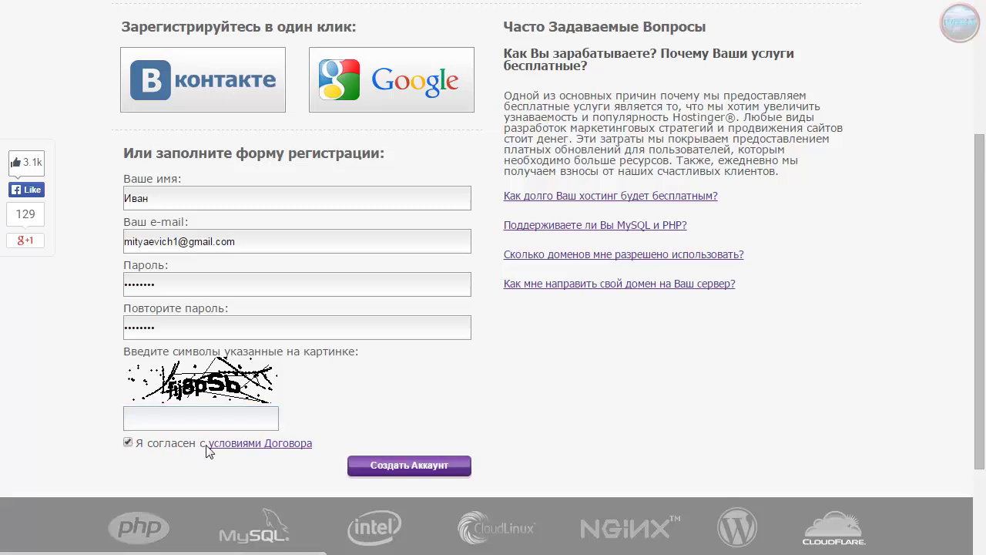
{"action": "left_click", "coordinate": [163, 425]}
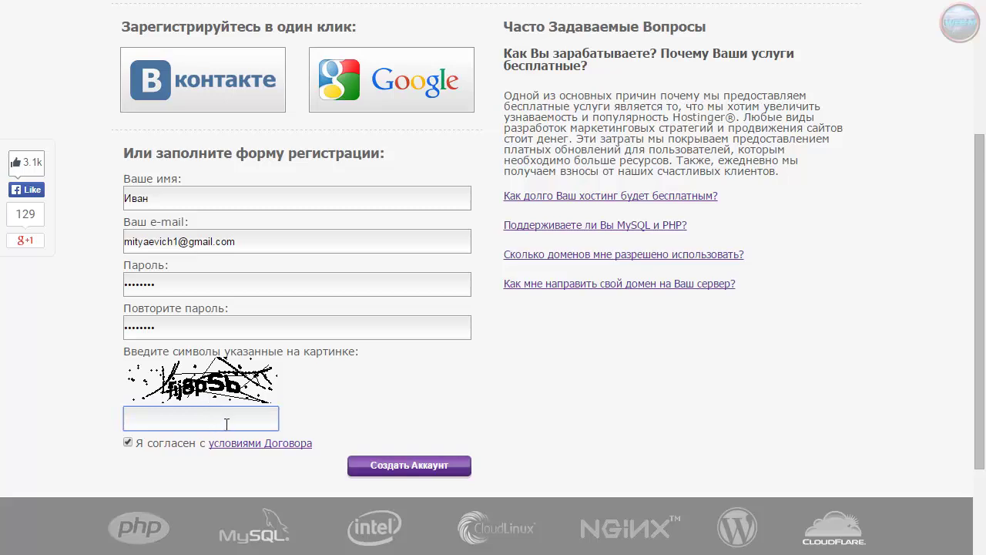
{"action": "type", "text": "fij8psb"}
{"action": "left_click", "coordinate": [402, 469]}
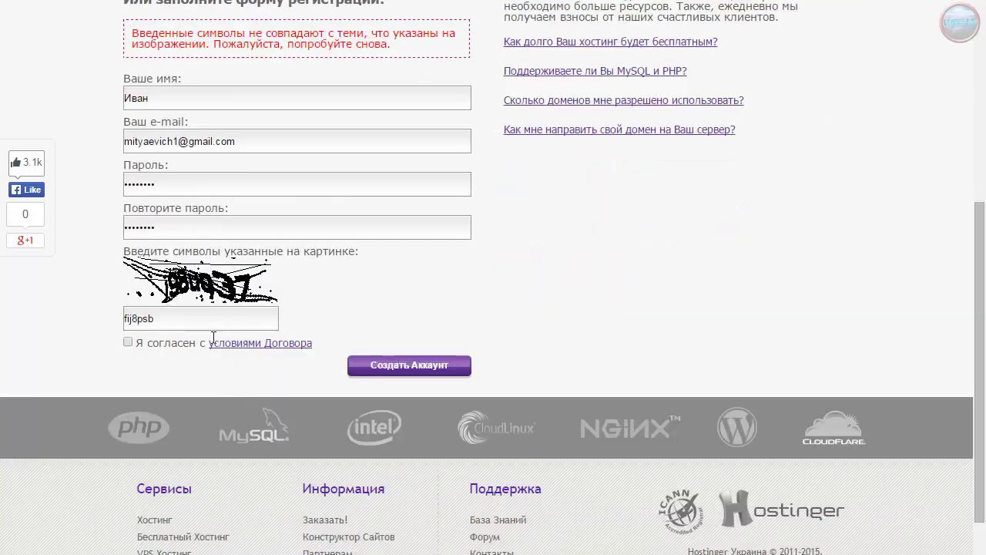
Replace the captcha with j98uq37, re-accept the contract terms and resubmit
{"action": "key", "text": "ctrl+a"}
{"action": "type", "text": "j98uq37"}
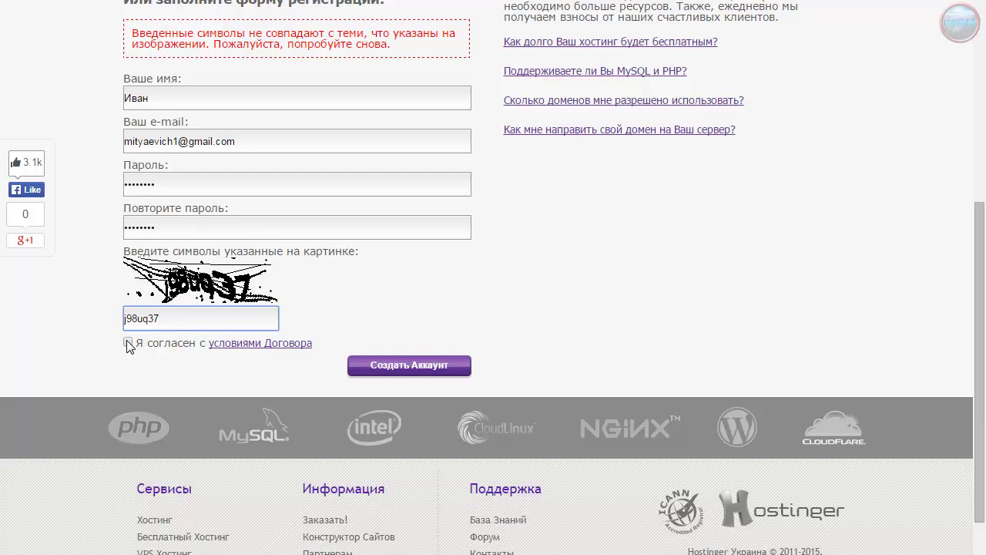
{"action": "left_click", "coordinate": [127, 342]}
{"action": "left_click", "coordinate": [406, 366]}
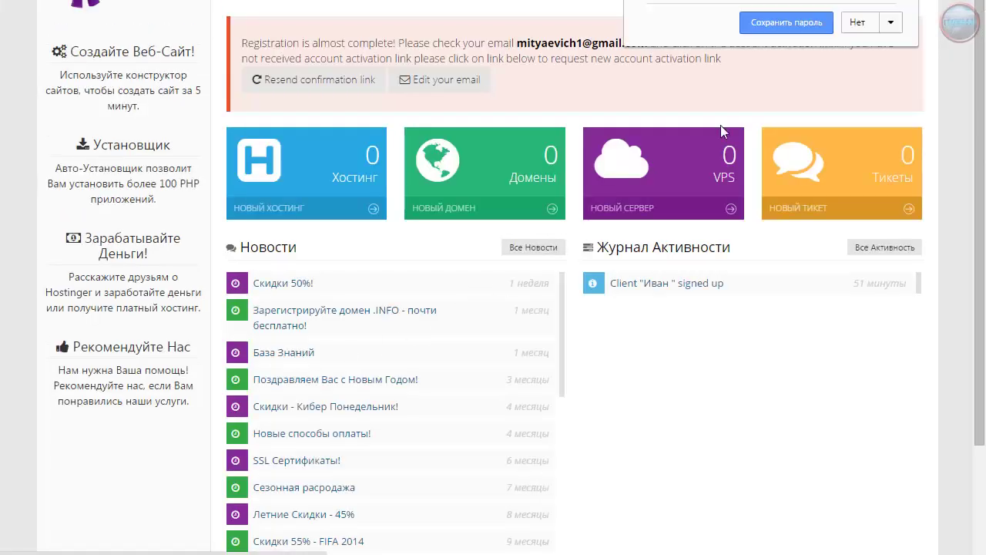
Dismiss Chrome's save-password offer and scroll through the new dashboard's news list
{"action": "left_click", "coordinate": [787, 23]}
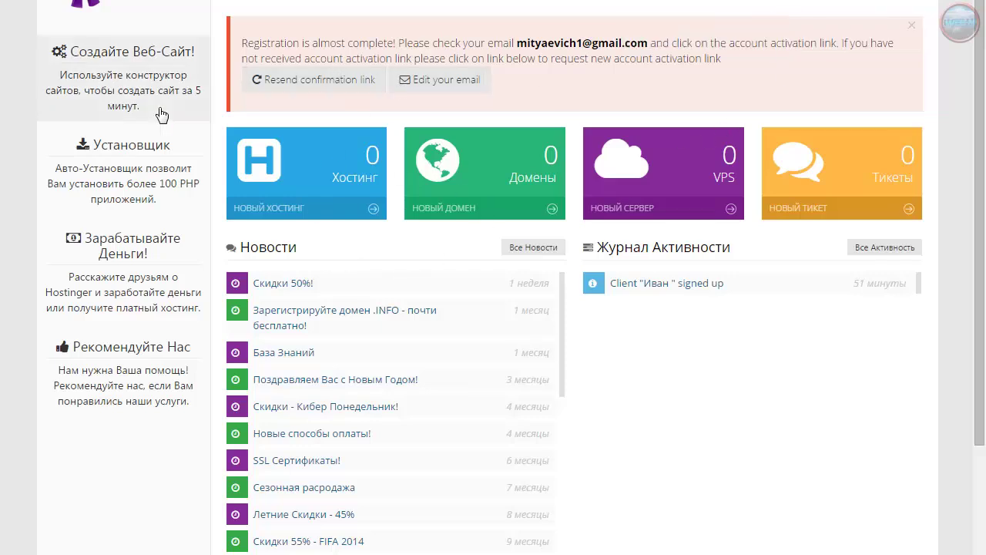
{"action": "scroll", "coordinate": [425, 170], "scroll_direction": "down", "scroll_amount": 5}
{"action": "scroll", "coordinate": [424, 169], "scroll_direction": "up", "scroll_amount": 5}
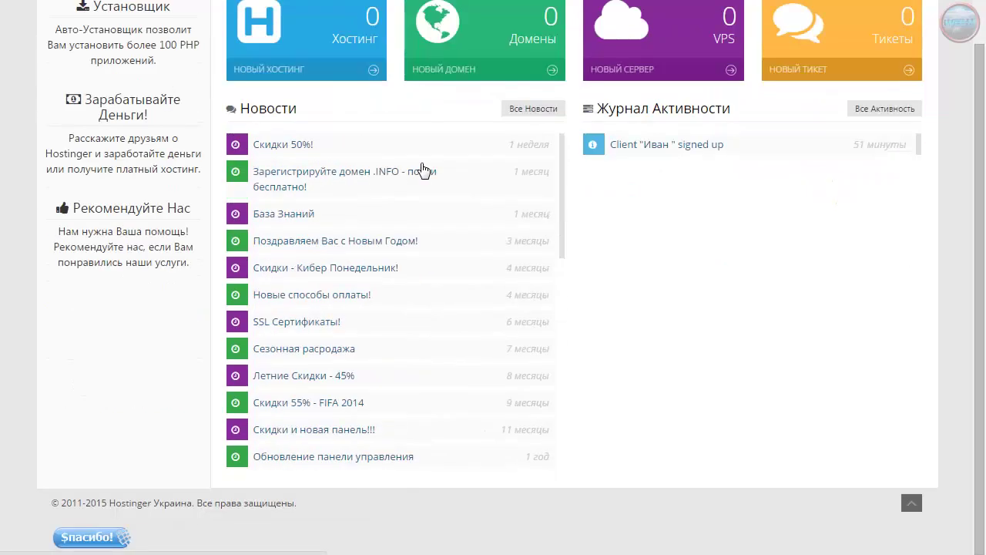
{"action": "scroll", "coordinate": [789, 345], "scroll_direction": "up", "scroll_amount": 2}
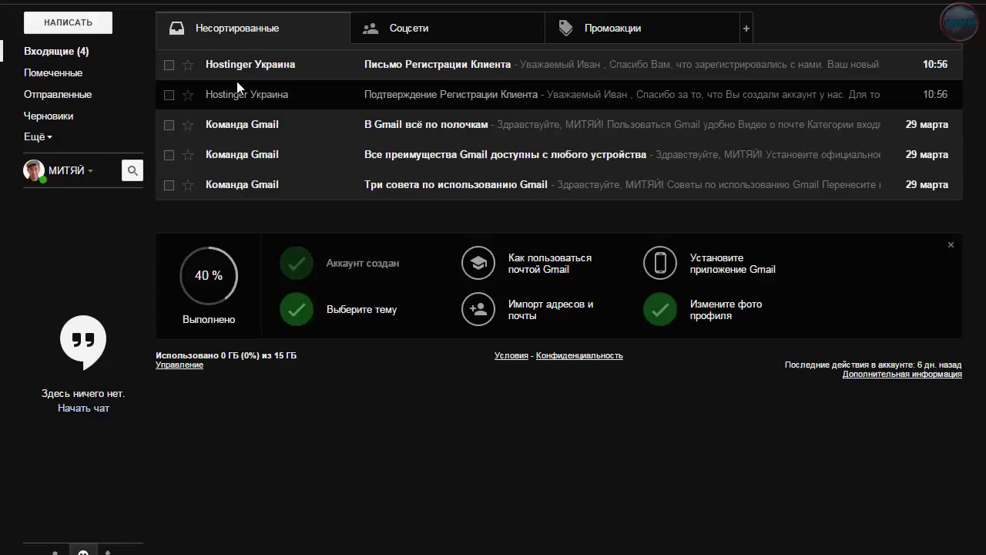
Open the Hostinger confirmation email, follow its activation link, and close the old home tab
{"action": "left_click", "coordinate": [403, 100]}
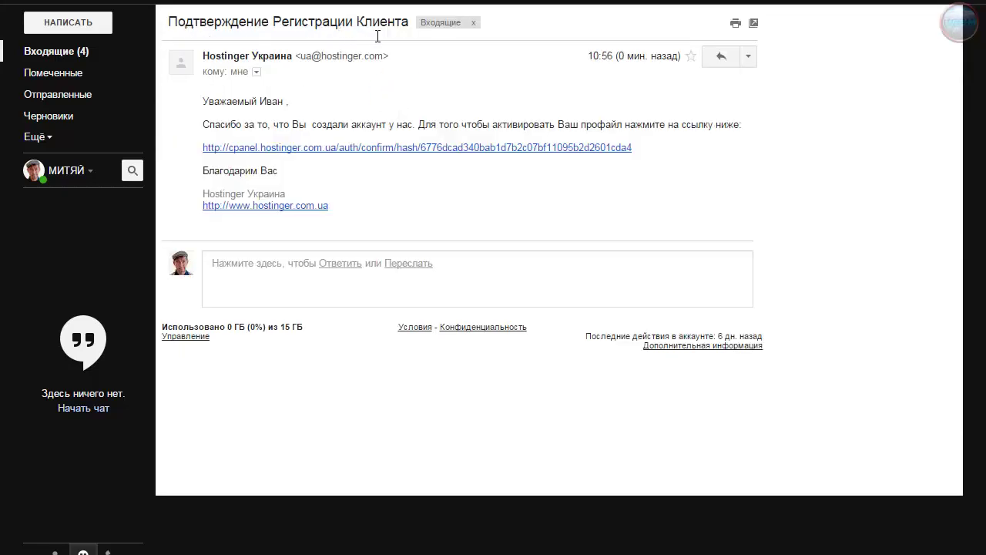
{"action": "left_click", "coordinate": [363, 148]}
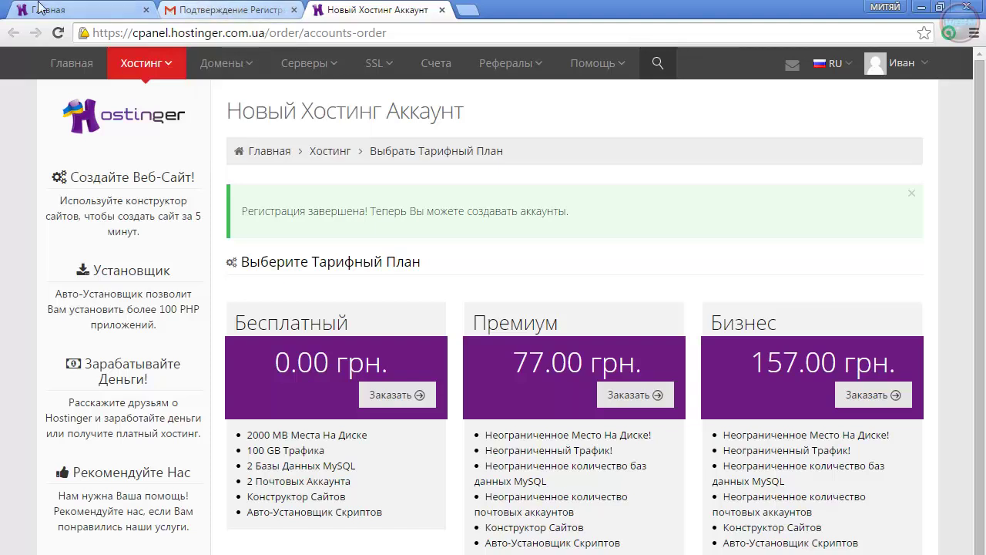
{"action": "left_click", "coordinate": [146, 9]}
Back in the inbox, read the 'Письмо Регистрации Клиента' letter with the login details
{"action": "left_click", "coordinate": [112, 11]}
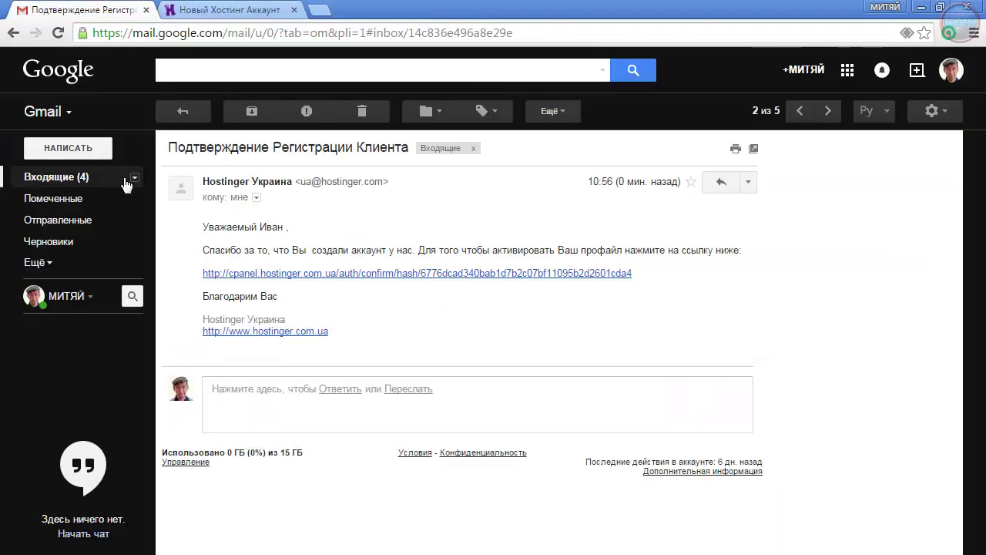
{"action": "left_click", "coordinate": [60, 185]}
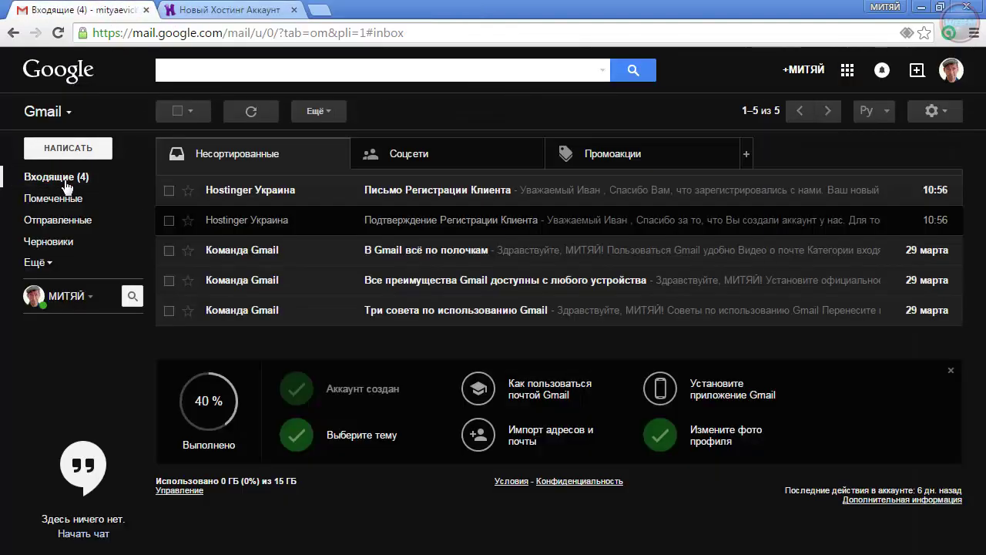
{"action": "left_click", "coordinate": [421, 198]}
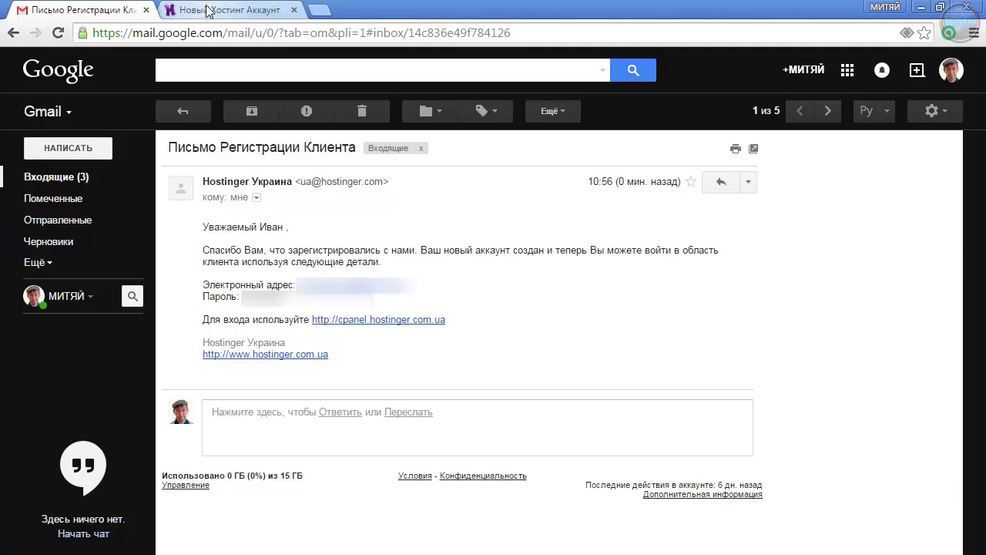
{"action": "left_click", "coordinate": [209, 11]}
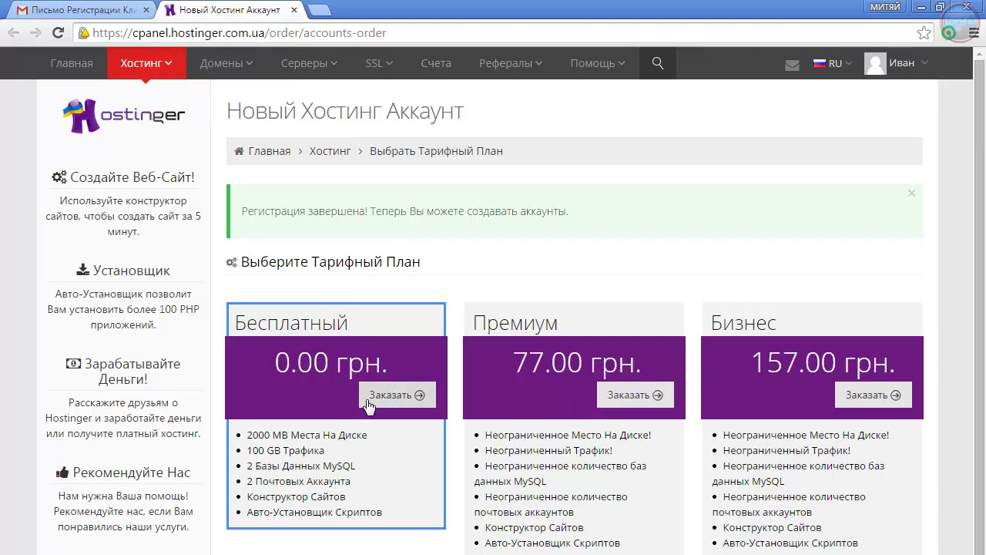
Order the Бесплатный plan and choose a Субдомен with the .esy.es ending
{"action": "left_click", "coordinate": [400, 397]}
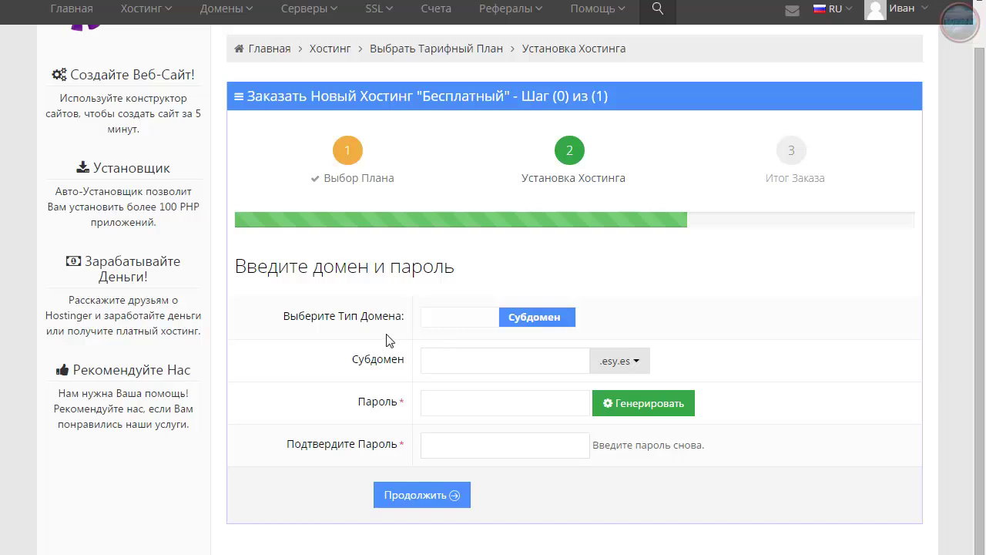
{"action": "left_click", "coordinate": [536, 316]}
{"action": "left_click", "coordinate": [459, 316]}
{"action": "left_click", "coordinate": [457, 316]}
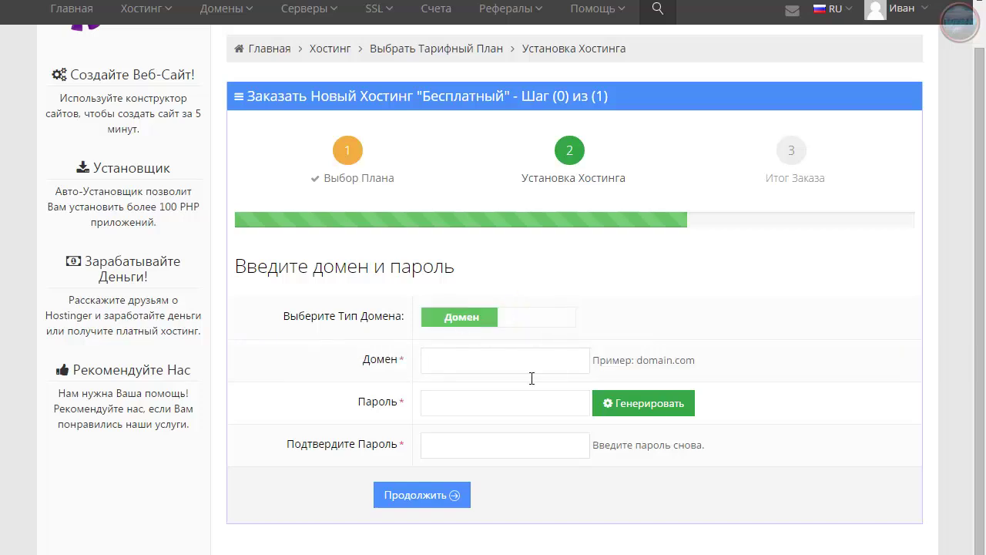
{"action": "left_click", "coordinate": [468, 369]}
{"action": "left_click", "coordinate": [529, 324]}
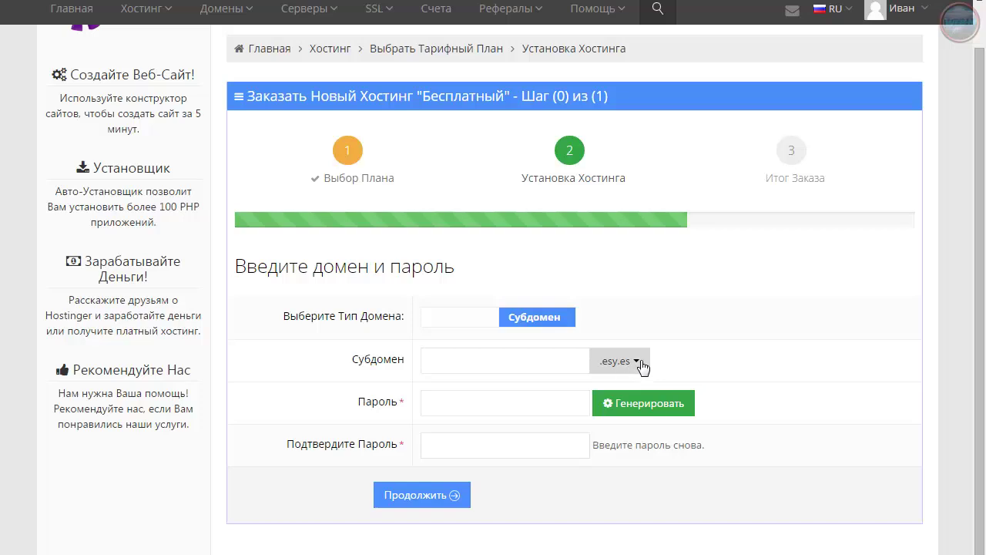
{"action": "left_click", "coordinate": [643, 364]}
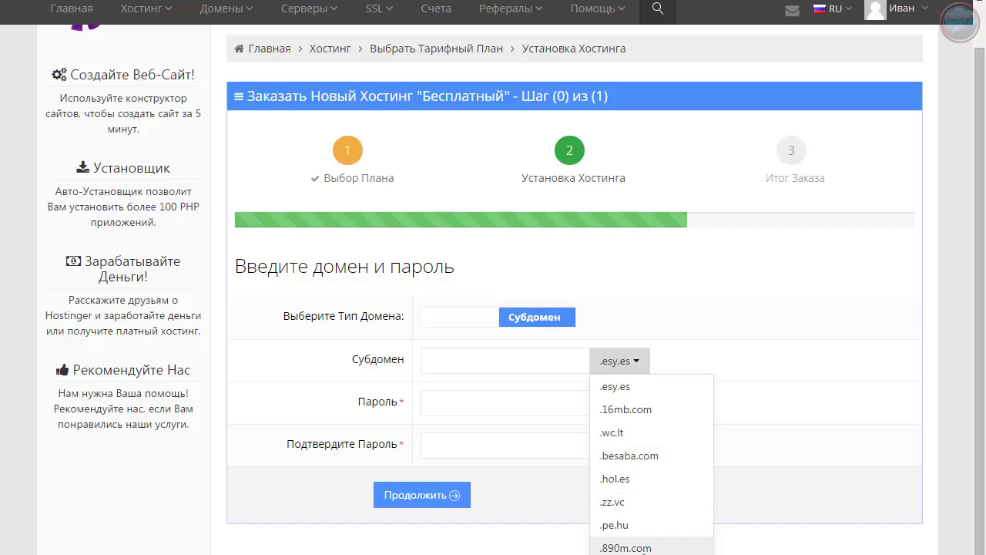
{"action": "left_click", "coordinate": [644, 362]}
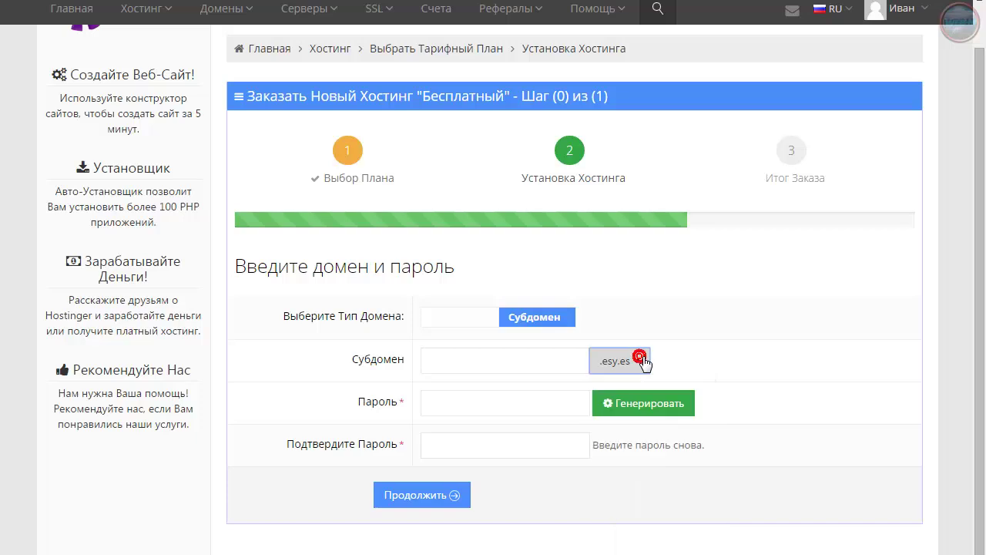
{"action": "left_click", "coordinate": [453, 368]}
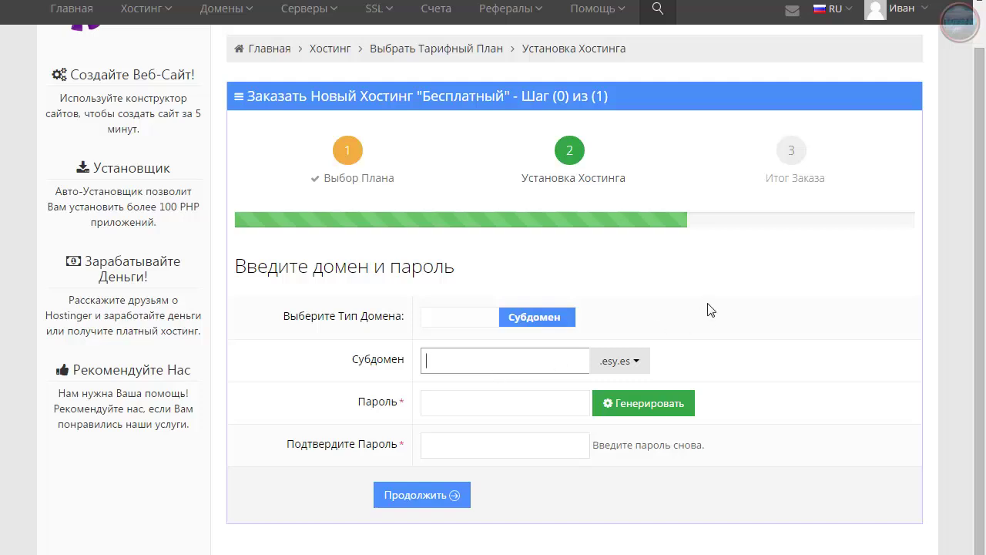
In a new tab, search 'транслит' and open the translit.net site
{"action": "key", "text": "ctrl+t"}
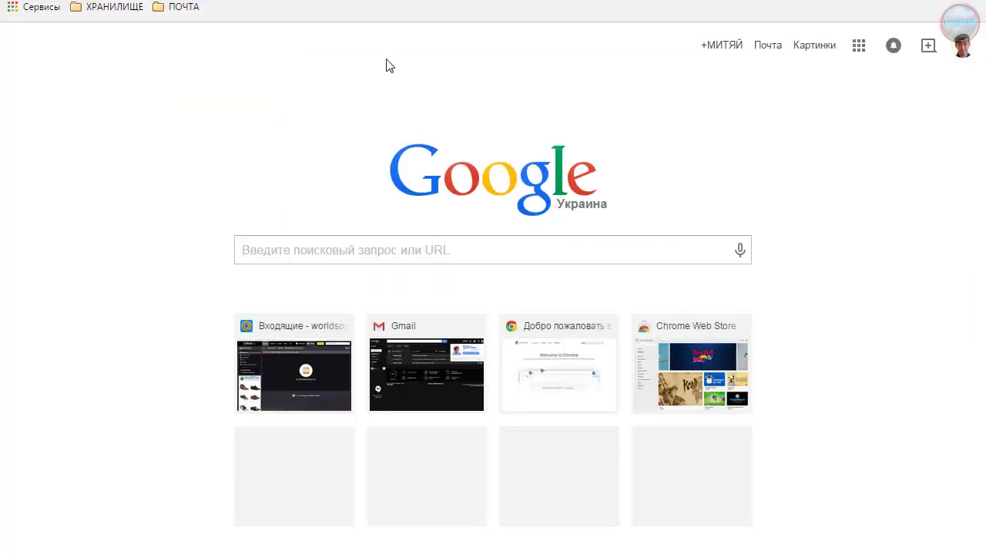
{"action": "key", "text": "F11"}
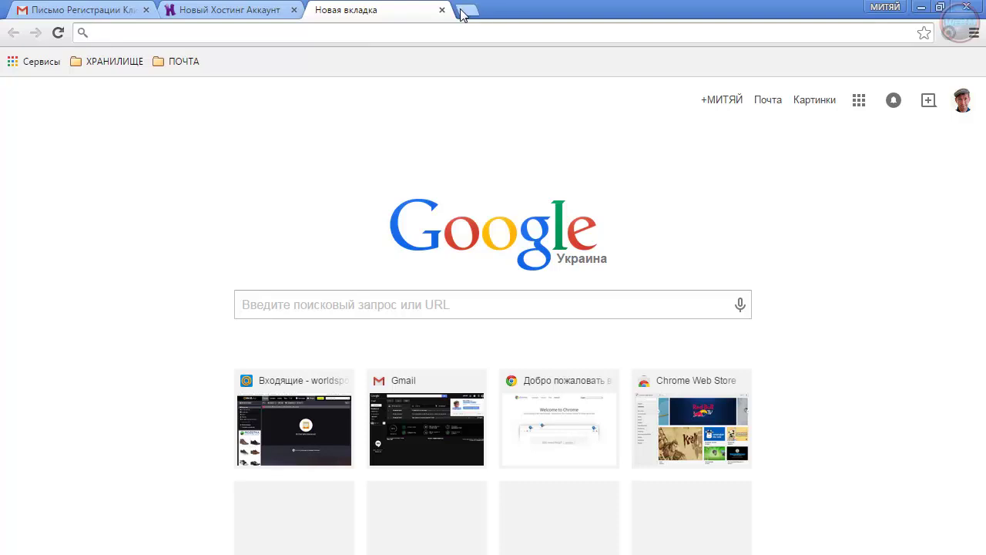
{"action": "type", "text": "транслит"}
{"action": "key", "text": "Return"}
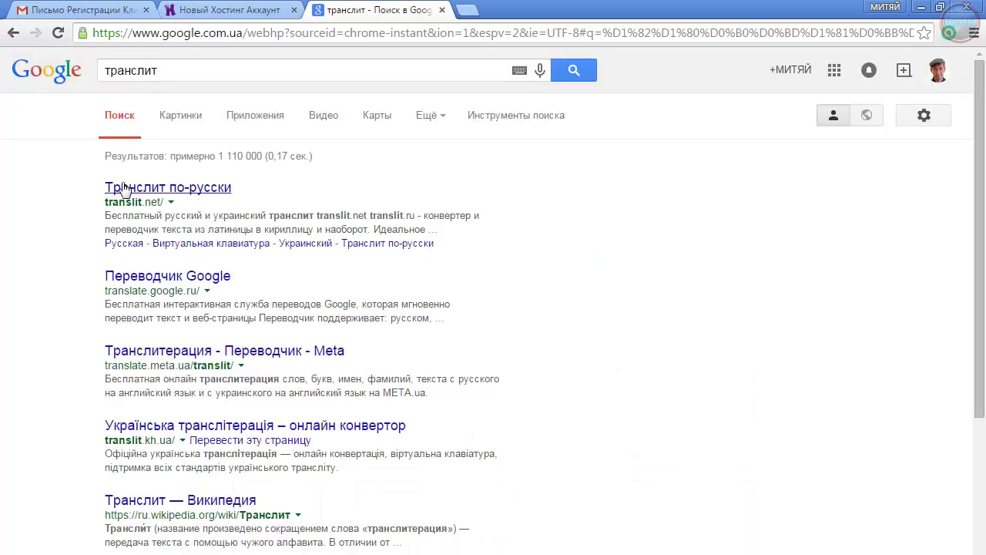
{"action": "left_click", "coordinate": [193, 188]}
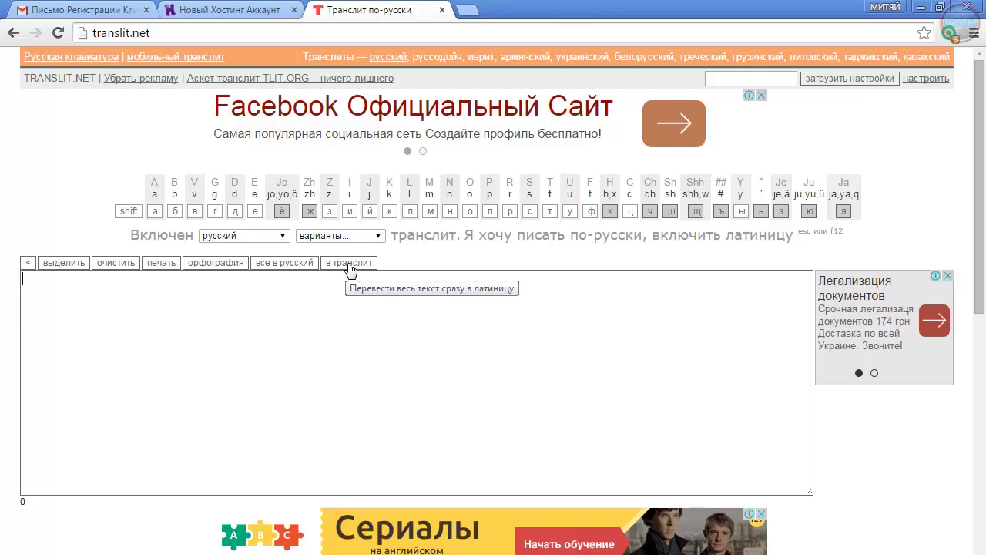
Transliterate Тестовый-блог into Testovyj-blog and copy the Latin result
{"action": "type", "text": "Тестовый-блог"}
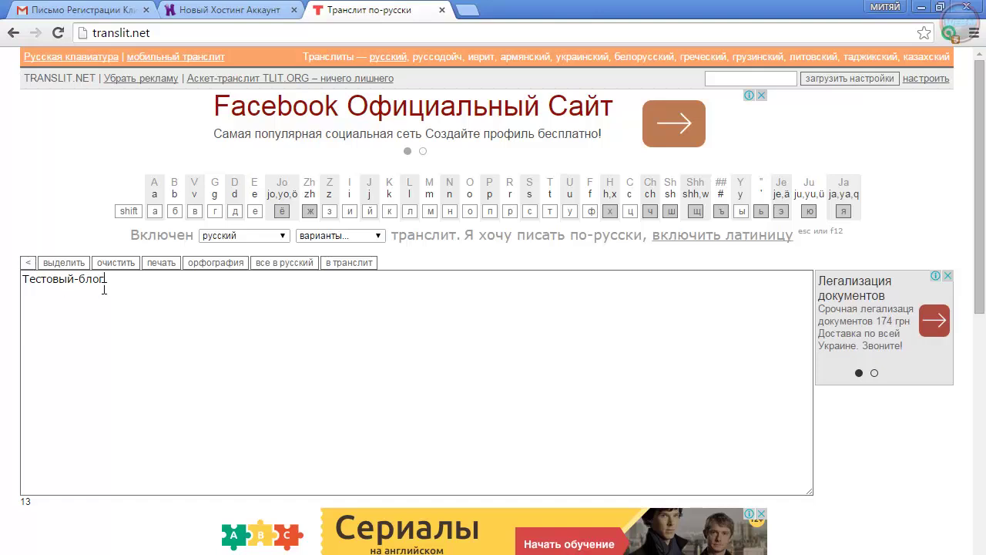
{"action": "left_click", "coordinate": [349, 267]}
{"action": "left_click_drag", "start_coordinate": [103, 288], "coordinate": [18, 286]}
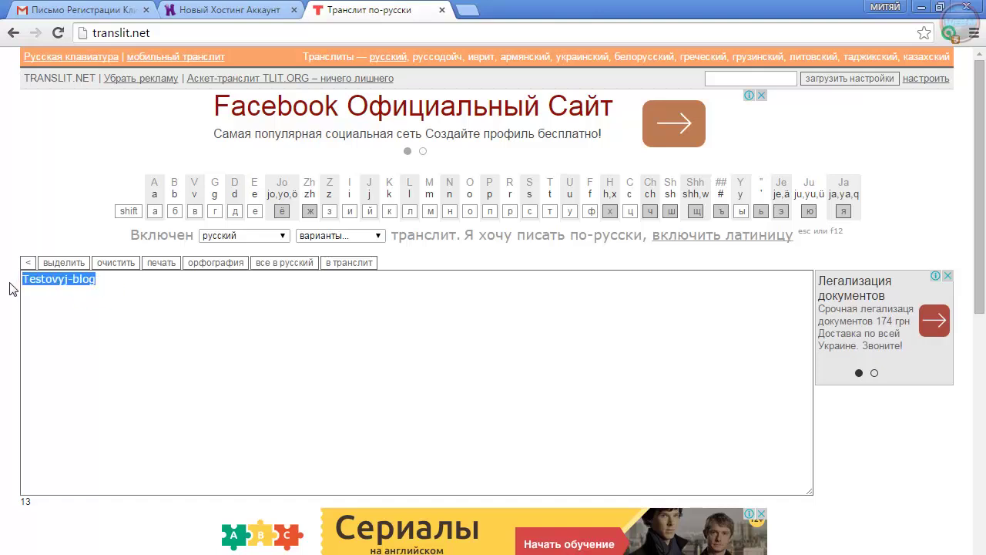
{"action": "right_click", "coordinate": [38, 279]}
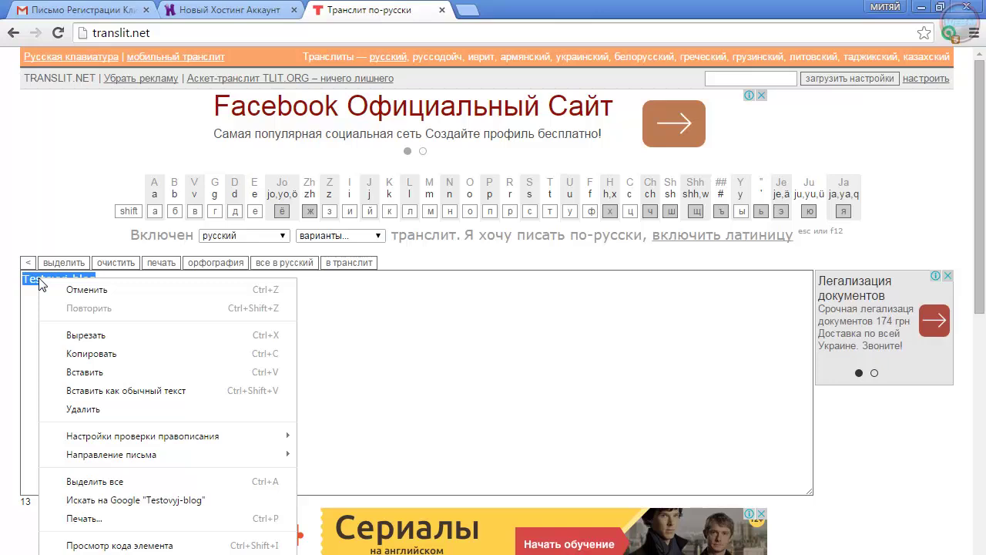
{"action": "left_click", "coordinate": [88, 355]}
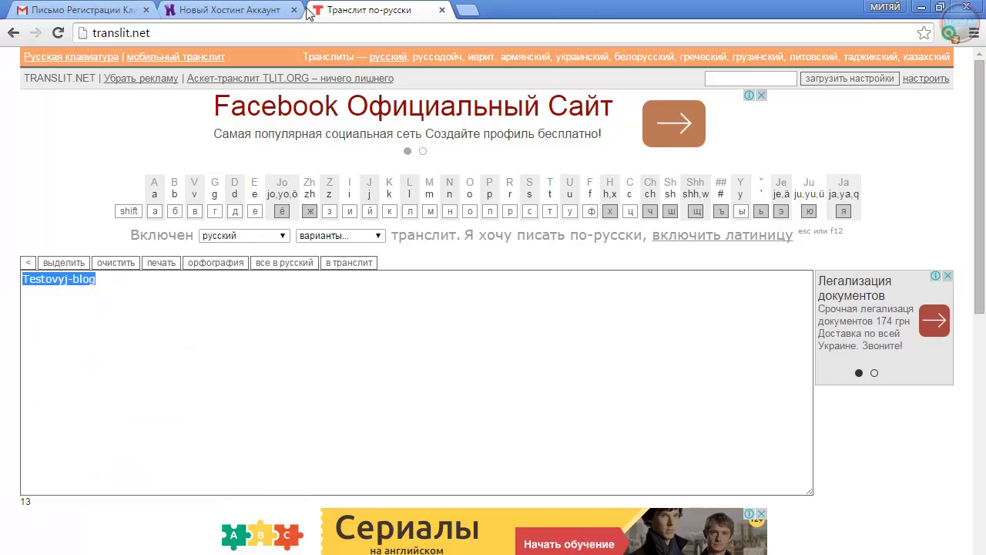
{"action": "left_click", "coordinate": [262, 11]}
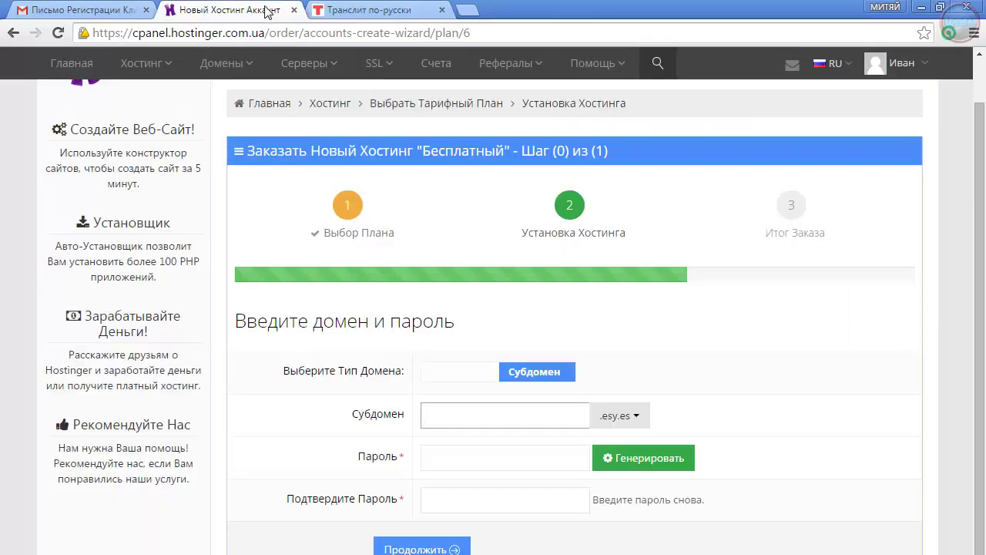
Paste Testovyj-blog as the subdomain, fill in the password and its confirmation, and submit
{"action": "right_click", "coordinate": [445, 410]}
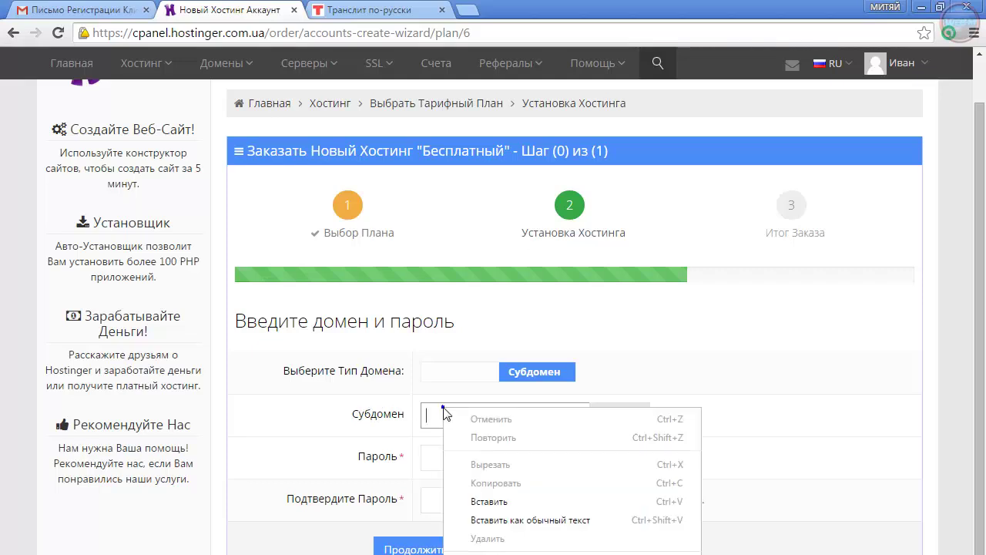
{"action": "left_click", "coordinate": [484, 501]}
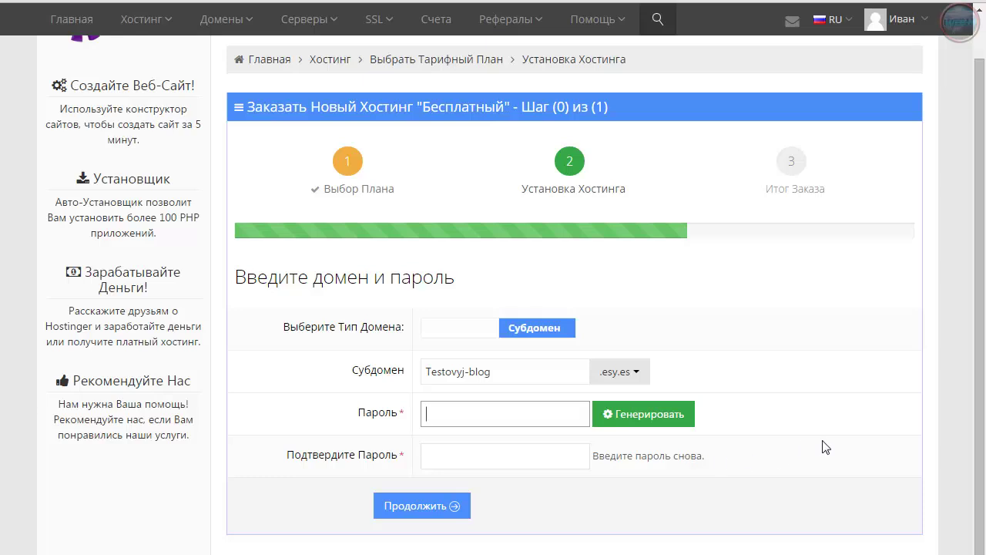
{"action": "key", "text": "ctrl+v"}
{"action": "key", "text": "Tab"}
{"action": "key", "text": "ctrl+v"}
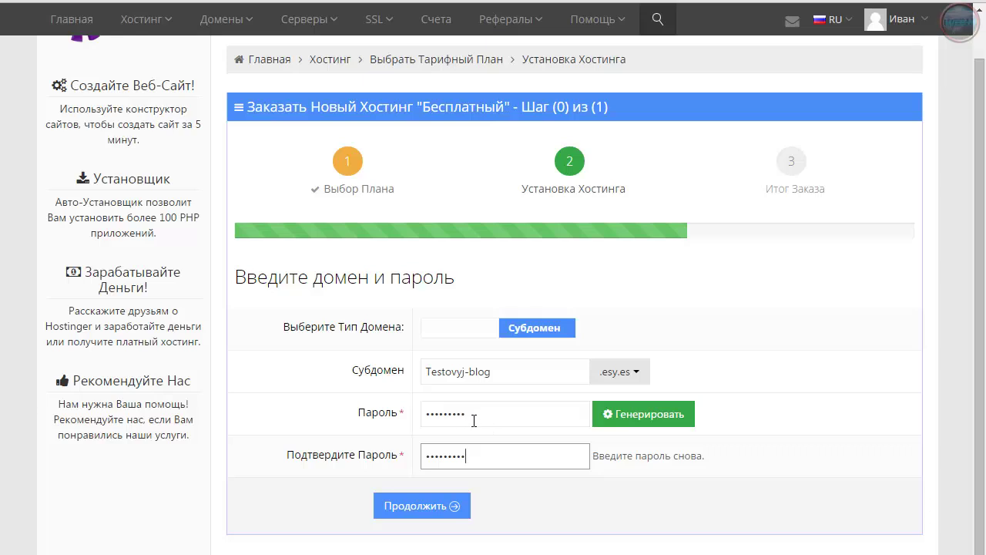
{"action": "left_click", "coordinate": [467, 413]}
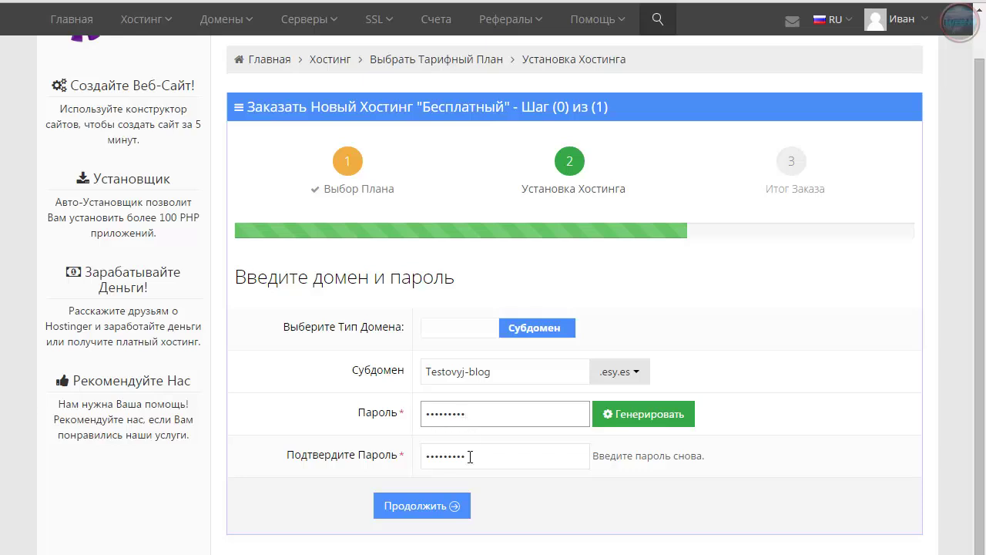
{"action": "left_click", "coordinate": [475, 463]}
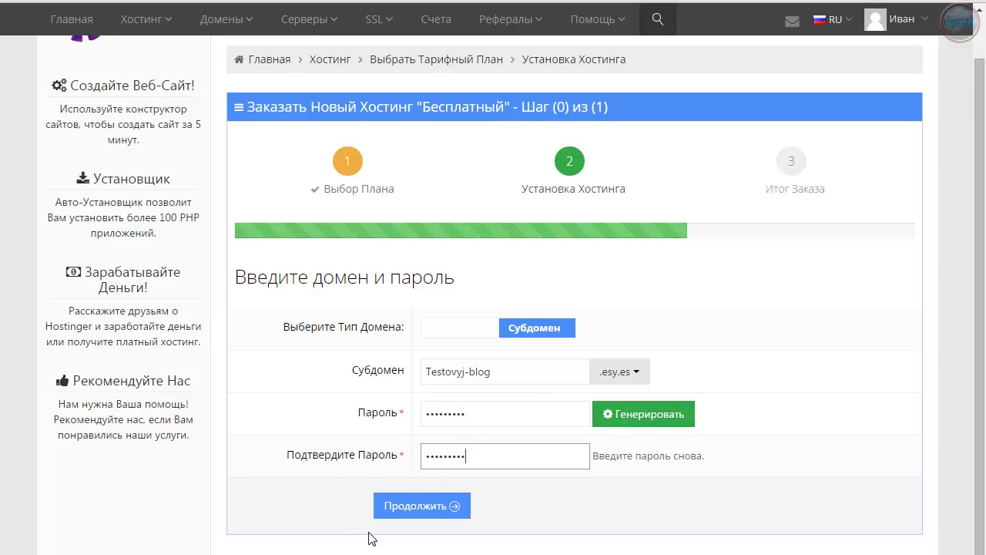
{"action": "left_click", "coordinate": [424, 506]}
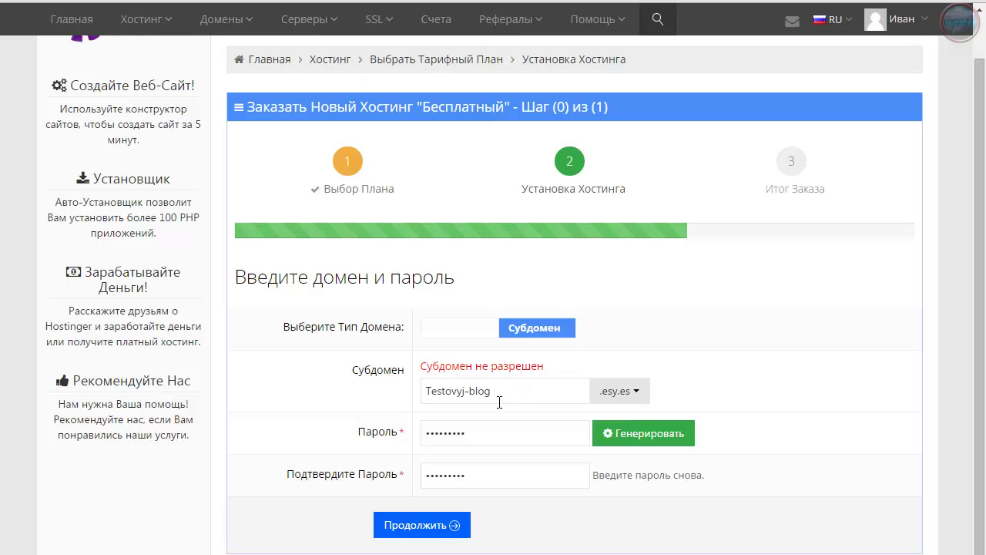
Retry edited subdomain variants, including one without the hyphen and Testovyj1blog
{"action": "left_click", "coordinate": [491, 394]}
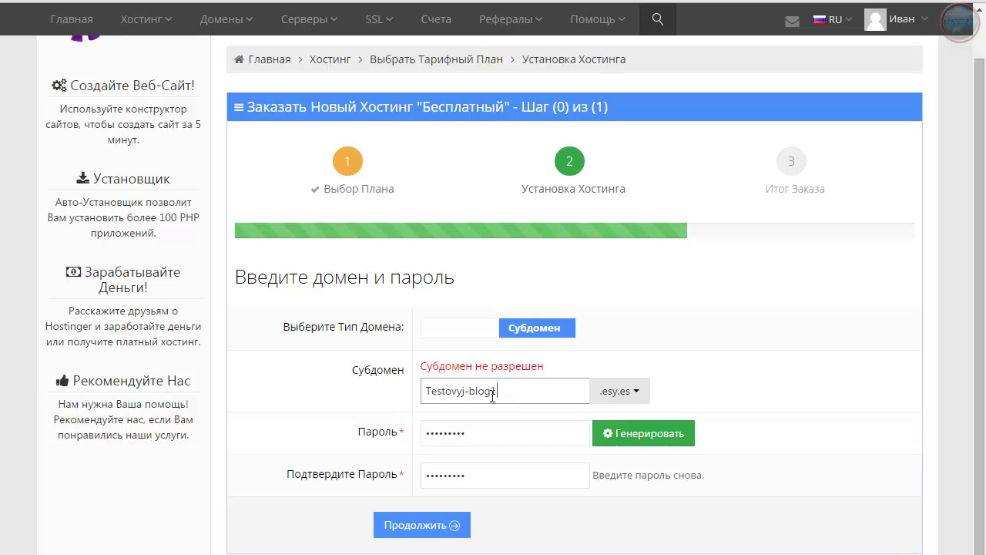
{"action": "left_click", "coordinate": [428, 530]}
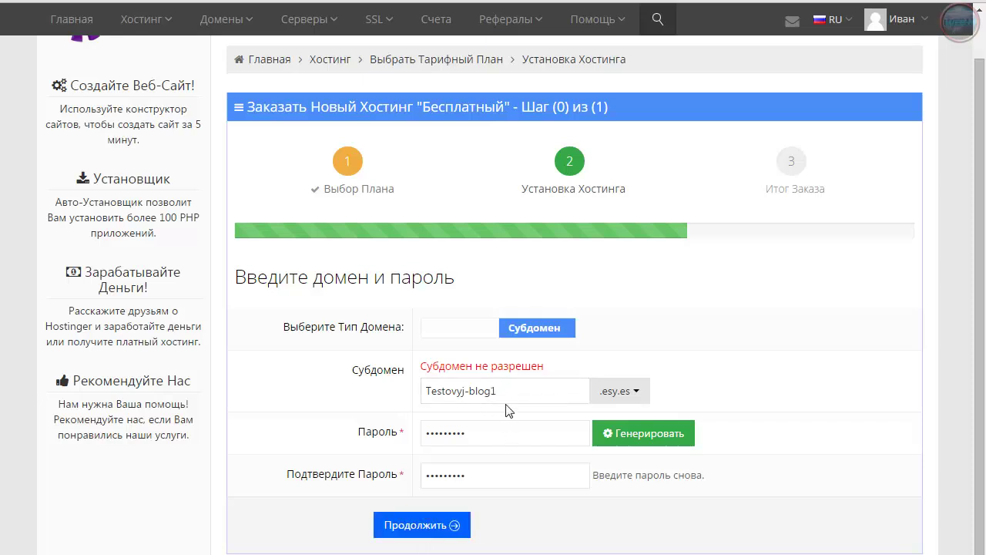
{"action": "left_click", "coordinate": [476, 399]}
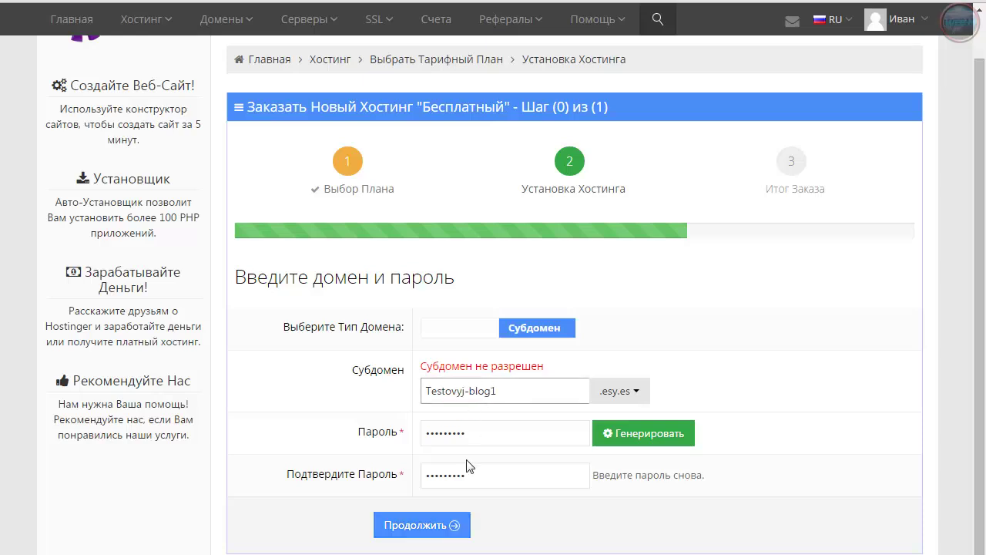
{"action": "key", "text": "BackSpace"}
{"action": "left_click", "coordinate": [418, 531]}
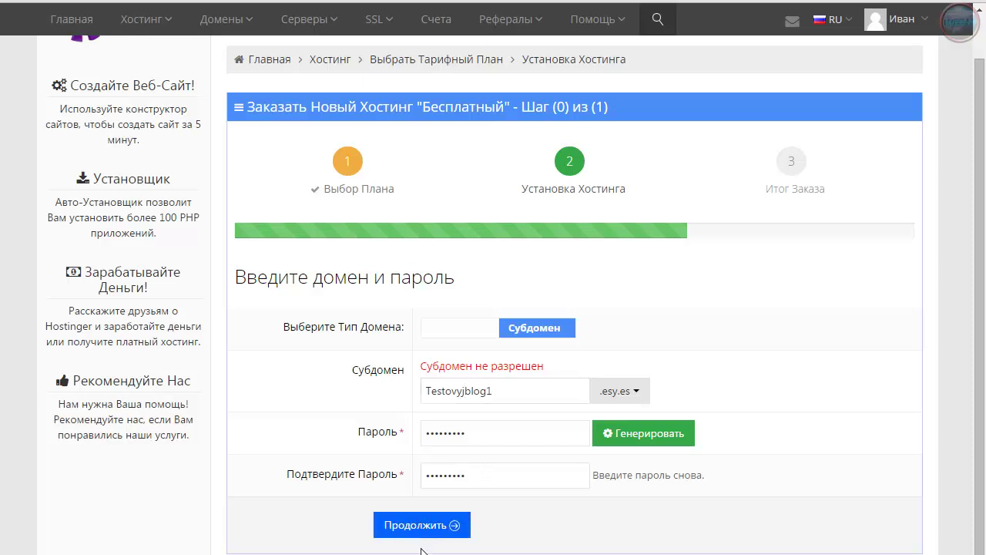
{"action": "left_click", "coordinate": [504, 394]}
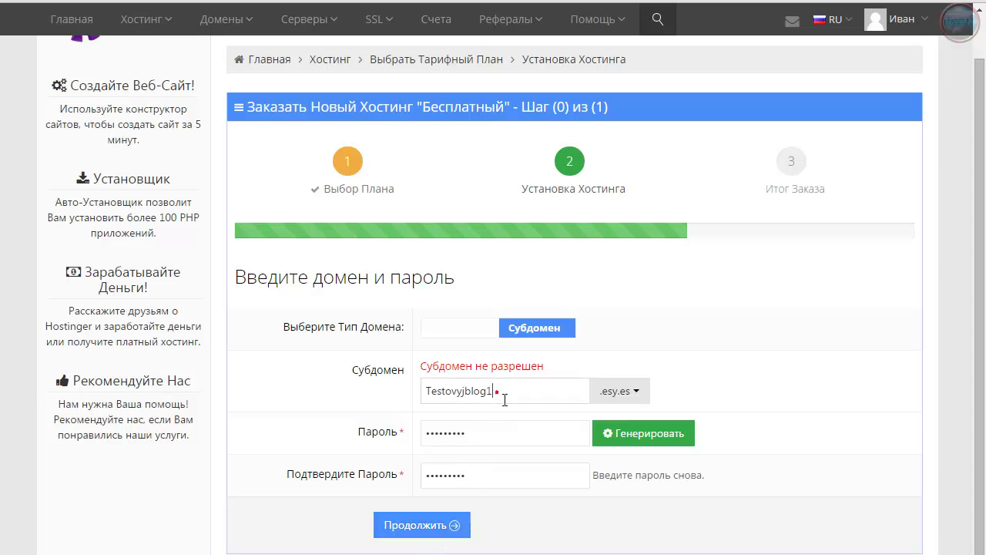
{"action": "key", "text": "BackSpace"}
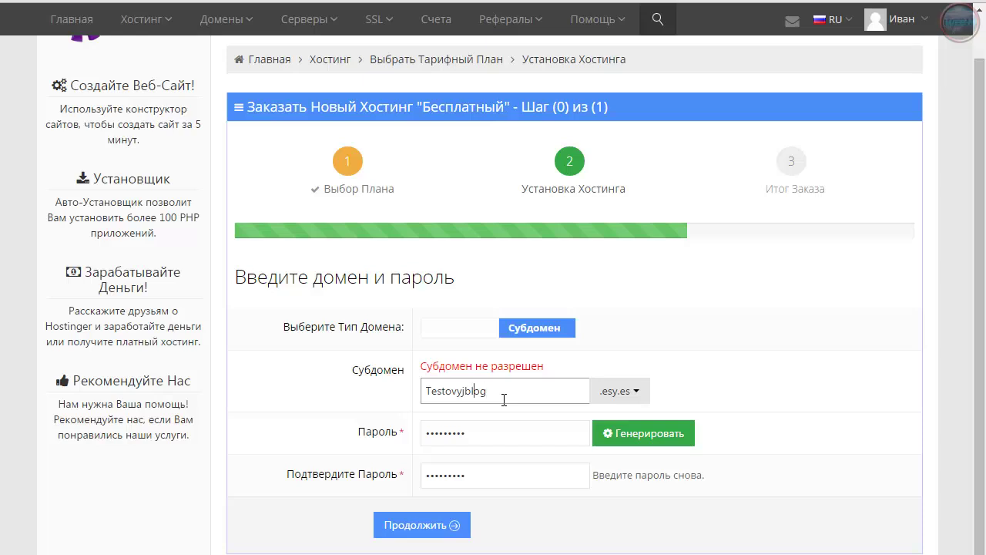
{"action": "key", "text": "Left"}
{"action": "key", "text": "Left"}
{"action": "key", "text": "Left"}
{"action": "key", "text": "Left"}
{"action": "type", "text": "1"}
{"action": "left_click", "coordinate": [455, 525]}
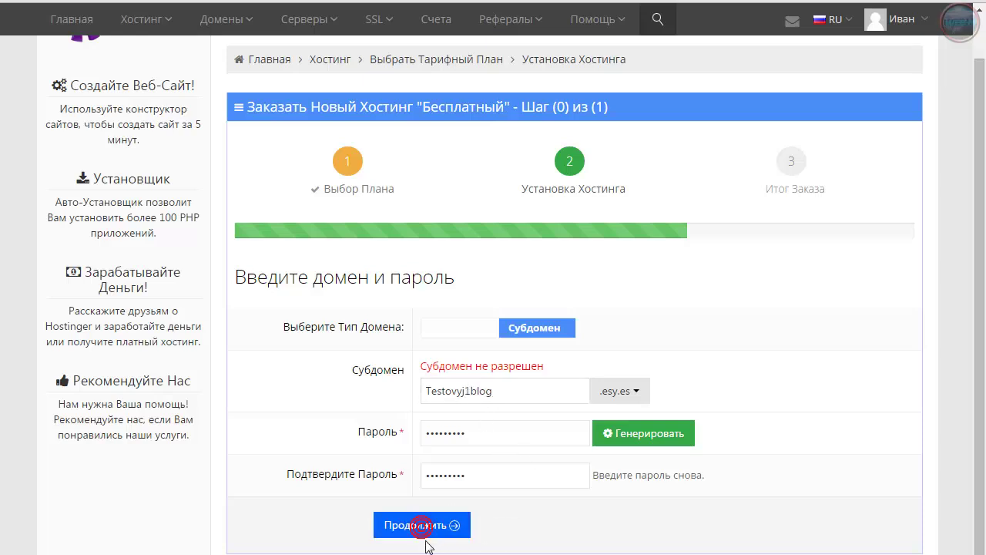
Try an all-lowercase subdomain, then paste a different subdomain name and continue
{"action": "left_click_drag", "start_coordinate": [434, 389], "coordinate": [429, 402]}
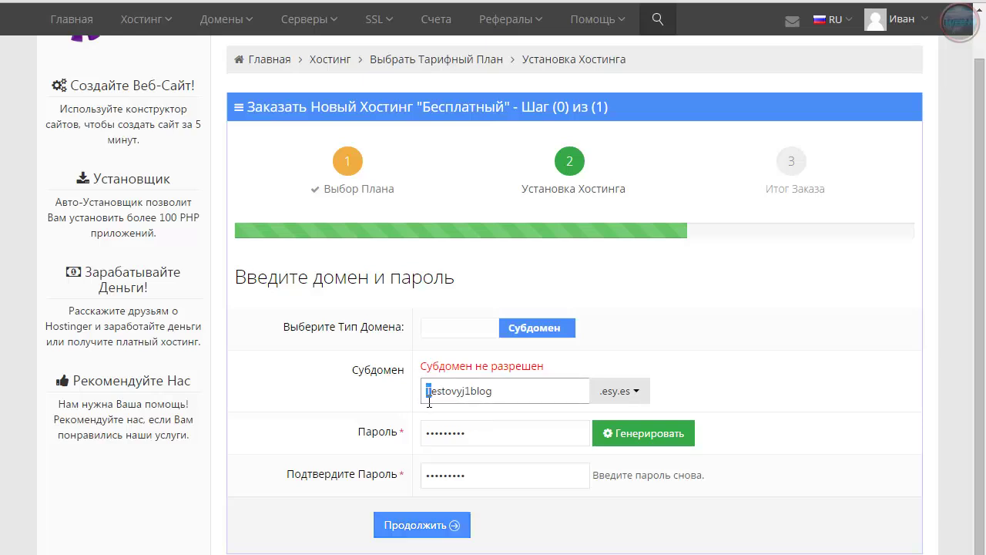
{"action": "type", "text": "t"}
{"action": "left_click", "coordinate": [442, 528]}
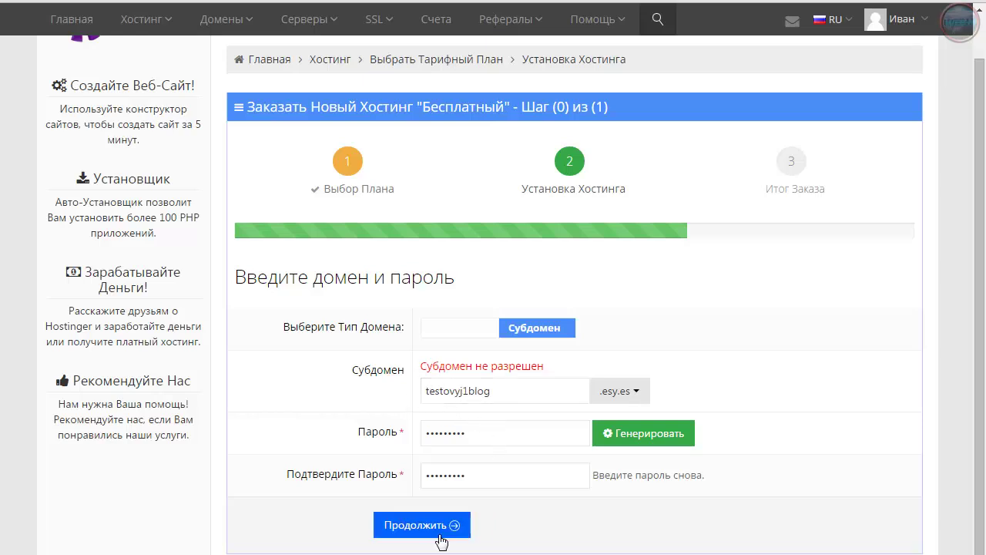
{"action": "double_click", "coordinate": [516, 390]}
{"action": "key", "text": "ctrl+v"}
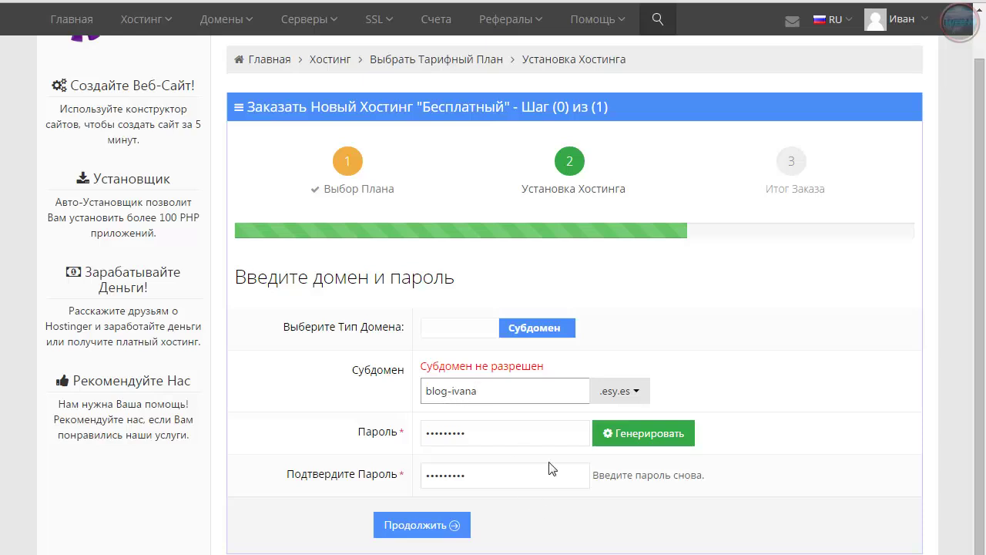
{"action": "left_click", "coordinate": [453, 524]}
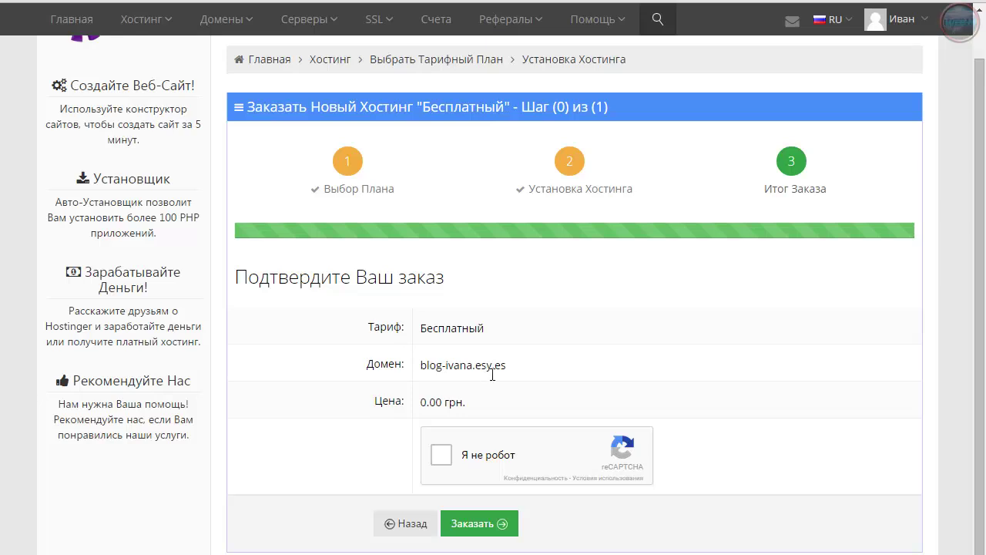
Start the reCAPTCHA check and submit the typed text 'ogorow'
{"action": "left_click", "coordinate": [443, 458]}
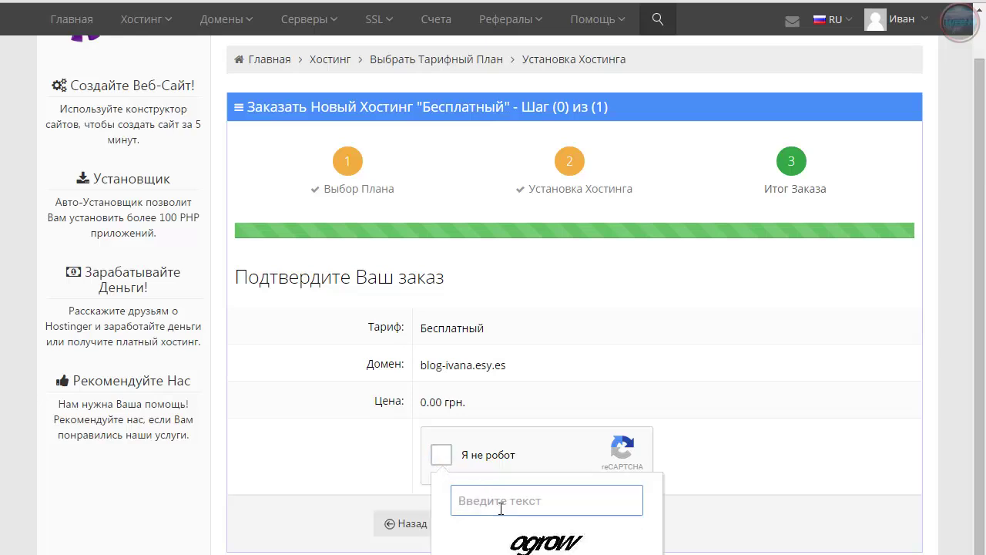
{"action": "scroll", "coordinate": [531, 501], "scroll_direction": "down", "scroll_amount": 1}
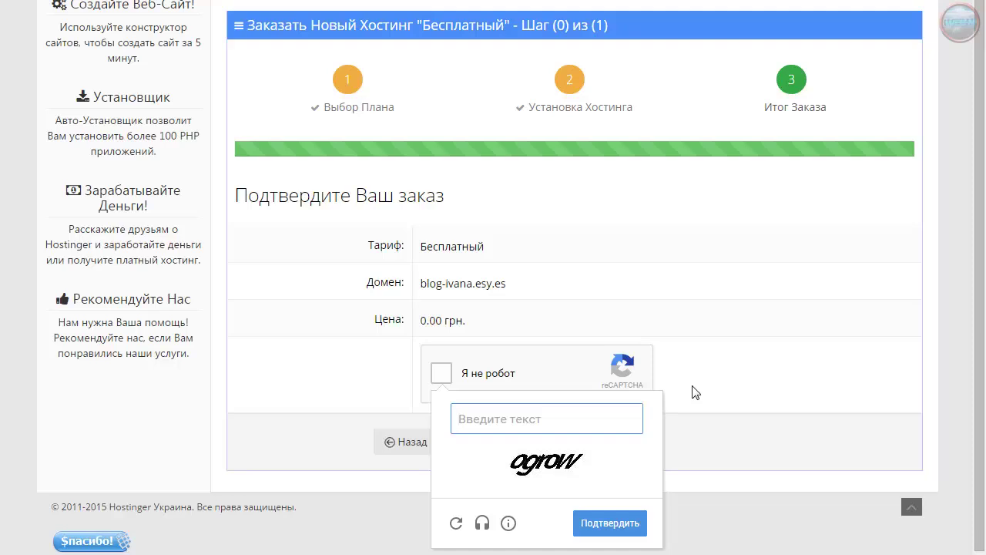
{"action": "type", "text": "o"}
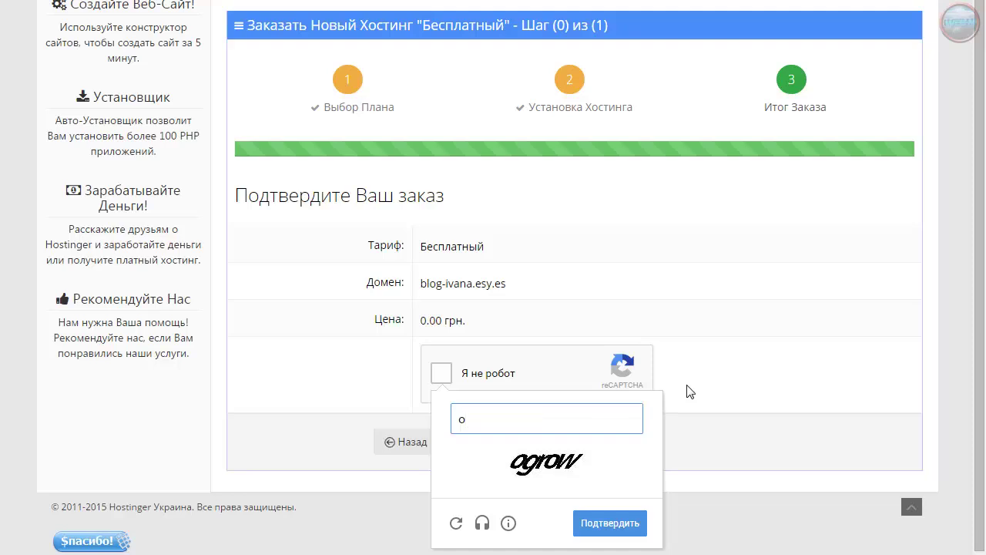
{"action": "type", "text": "gorow"}
{"action": "left_click", "coordinate": [610, 525]}
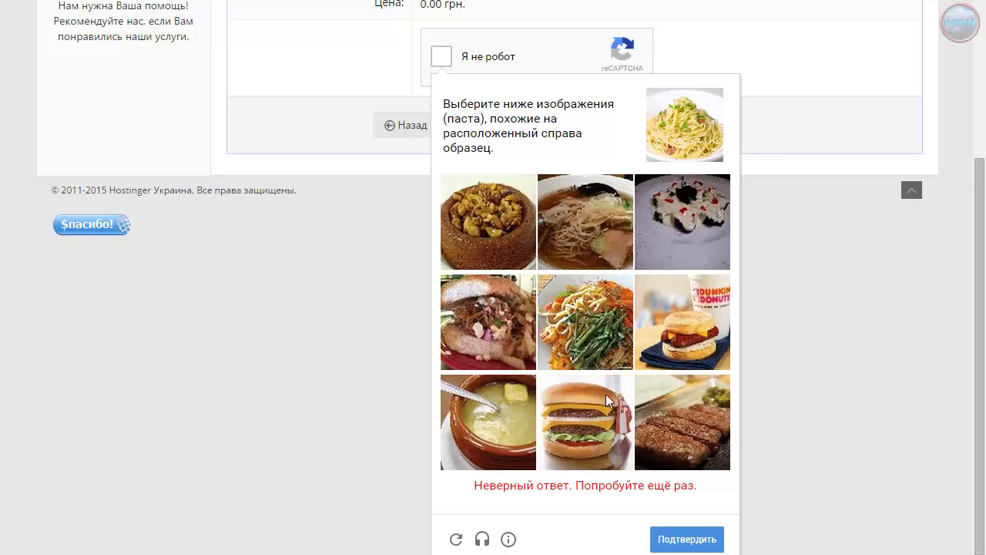
Select the matching pasta and ramen noodle images, pass verification, and place the order
{"action": "left_click", "coordinate": [583, 318]}
{"action": "left_click", "coordinate": [677, 540]}
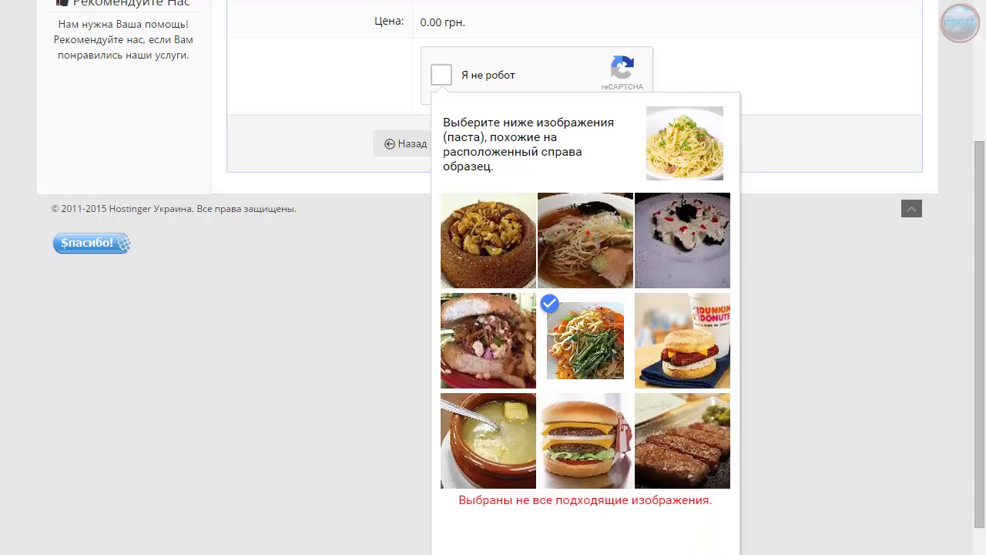
{"action": "left_click", "coordinate": [592, 237]}
{"action": "scroll", "coordinate": [745, 513], "scroll_direction": "down", "scroll_amount": 1}
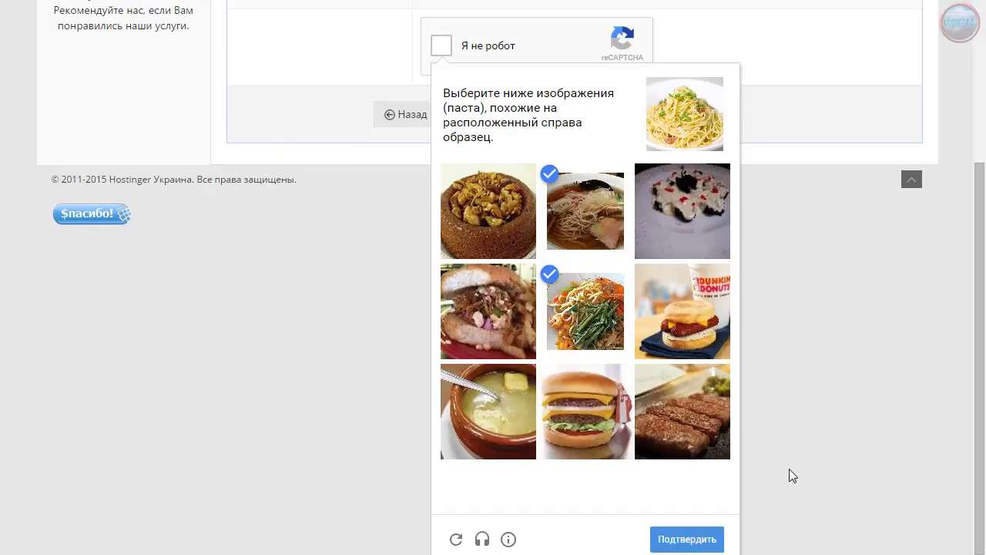
{"action": "left_click", "coordinate": [700, 537]}
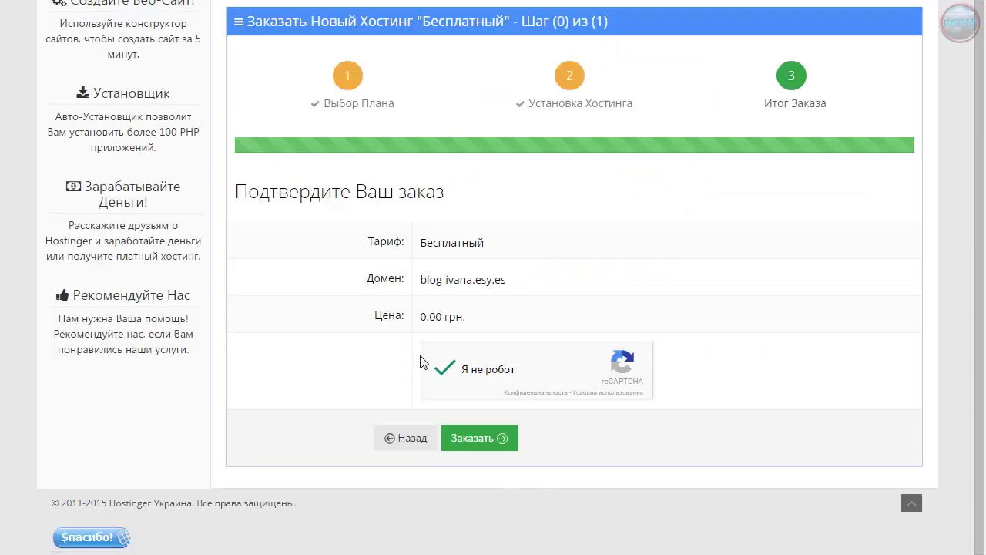
{"action": "left_click", "coordinate": [486, 454]}
Confirm the free hosting order, decline saving the password, and go to the Главная dashboard
{"action": "left_click", "coordinate": [478, 439]}
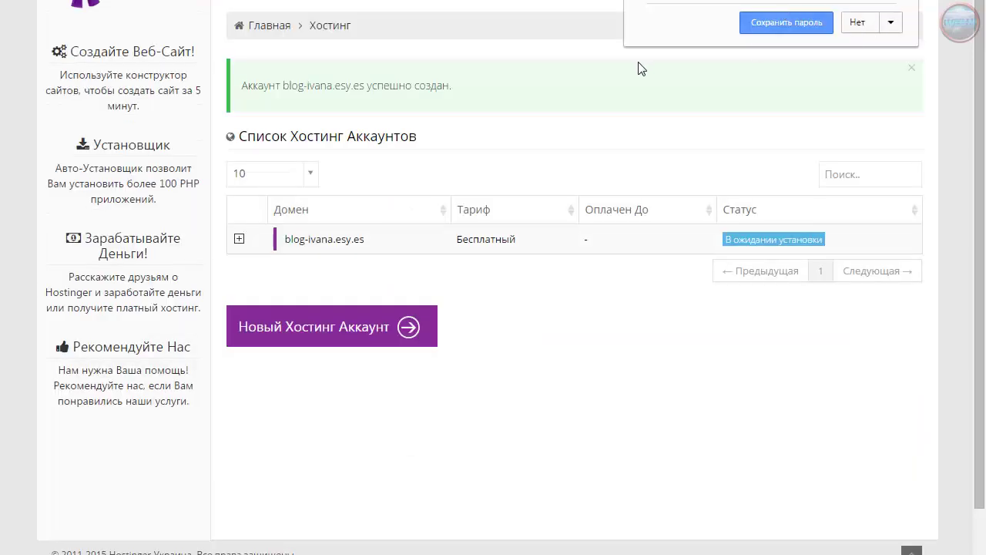
{"action": "left_click", "coordinate": [854, 28]}
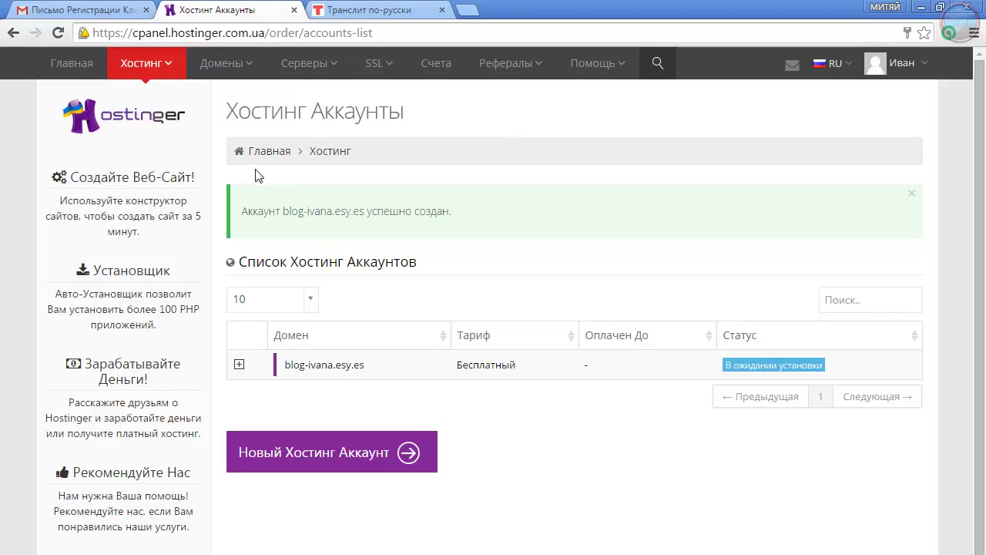
{"action": "left_click", "coordinate": [268, 152]}
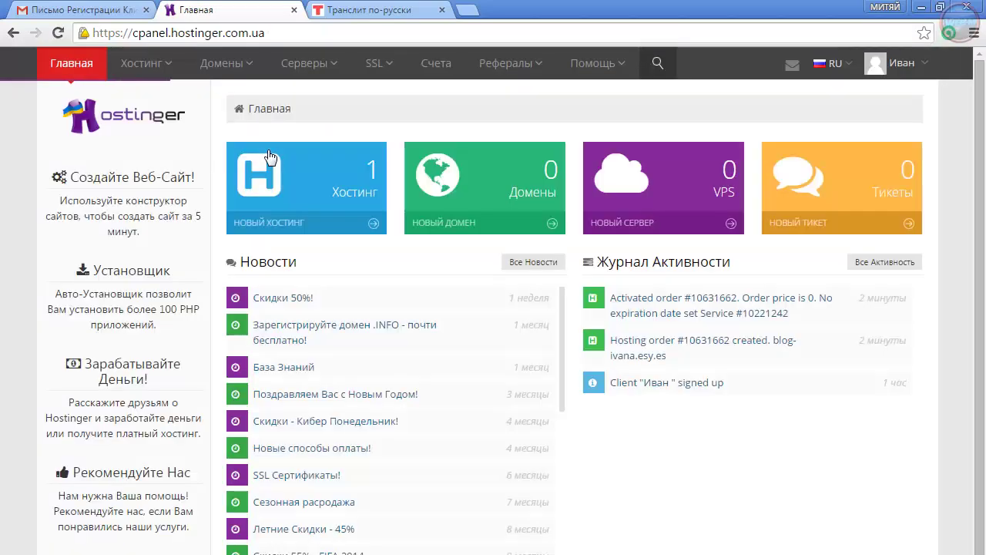
{"action": "mouse_move", "coordinate": [148, 63]}
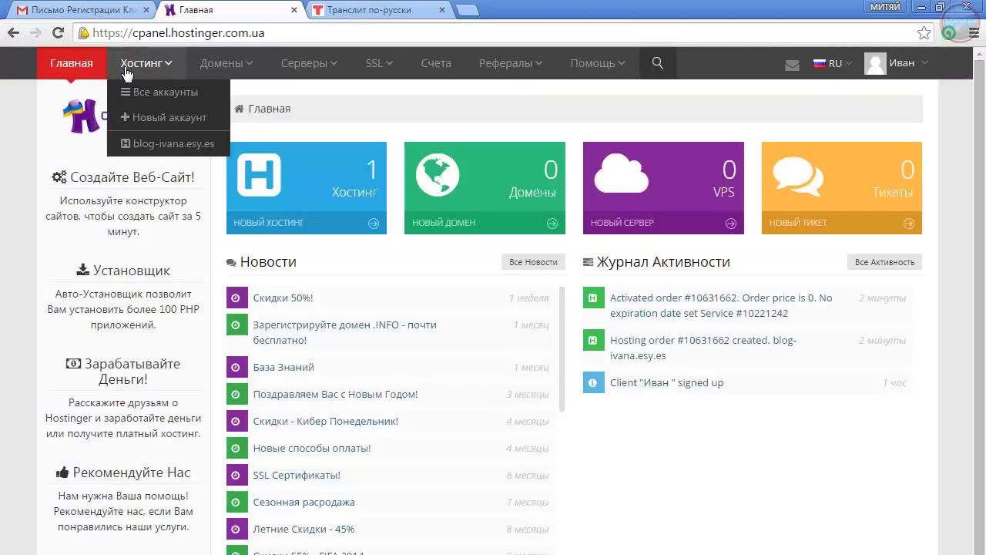
Open the new hosting account's page, browse it, and return to the panel home
{"action": "left_click", "coordinate": [162, 150]}
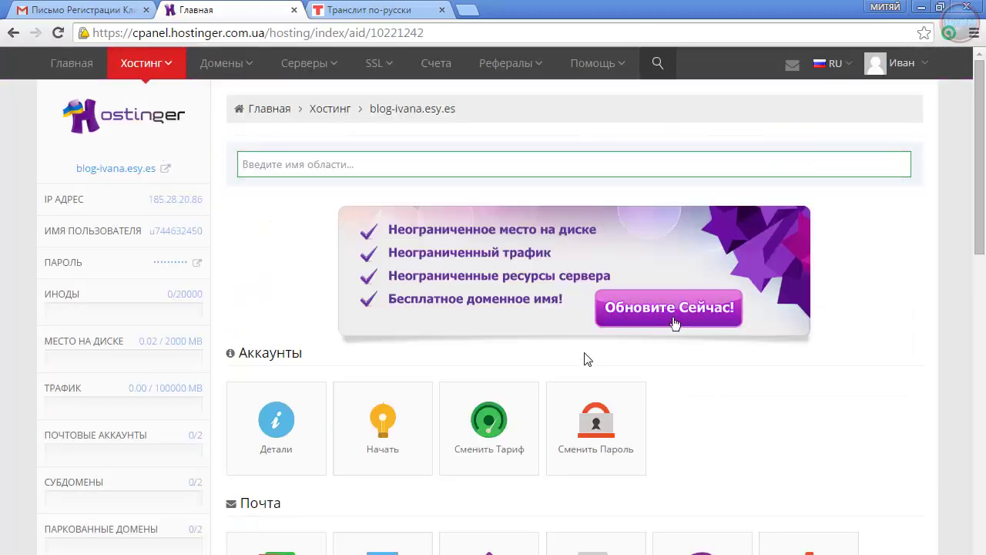
{"action": "scroll", "coordinate": [584, 359], "scroll_direction": "down", "scroll_amount": 15}
{"action": "scroll", "coordinate": [572, 368], "scroll_direction": "up", "scroll_amount": 15}
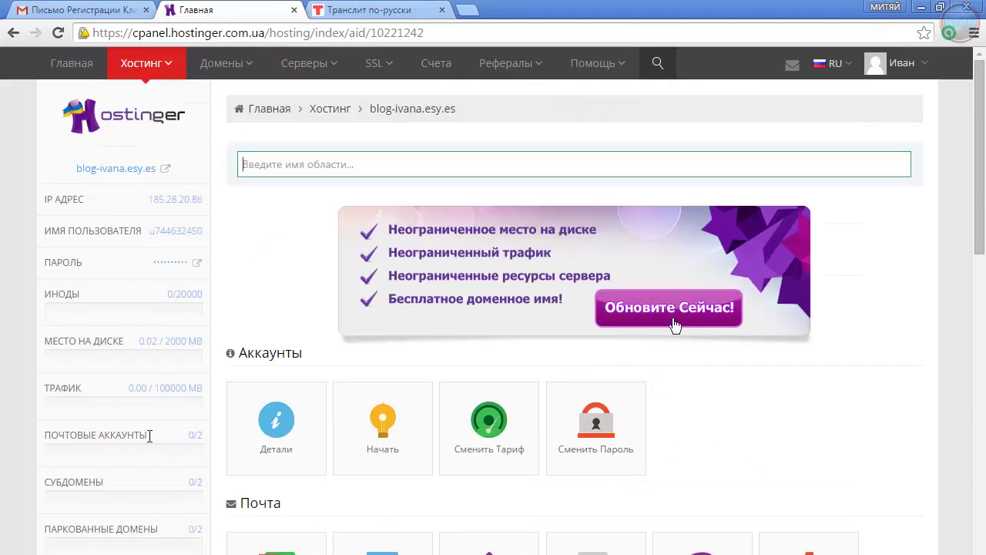
{"action": "scroll", "coordinate": [675, 326], "scroll_direction": "down", "scroll_amount": 4}
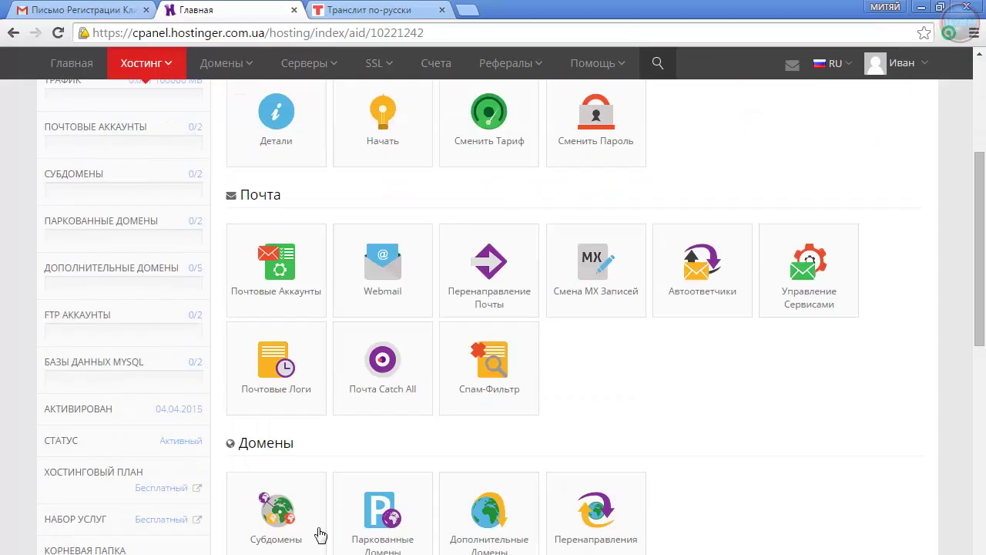
{"action": "scroll", "coordinate": [436, 502], "scroll_direction": "down", "scroll_amount": 15}
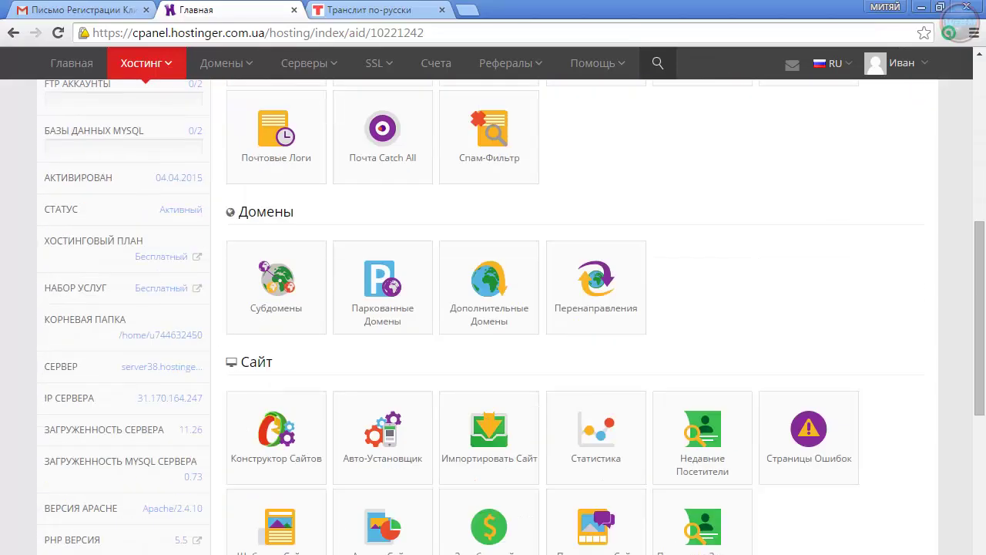
{"action": "scroll", "coordinate": [312, 521], "scroll_direction": "up", "scroll_amount": 19}
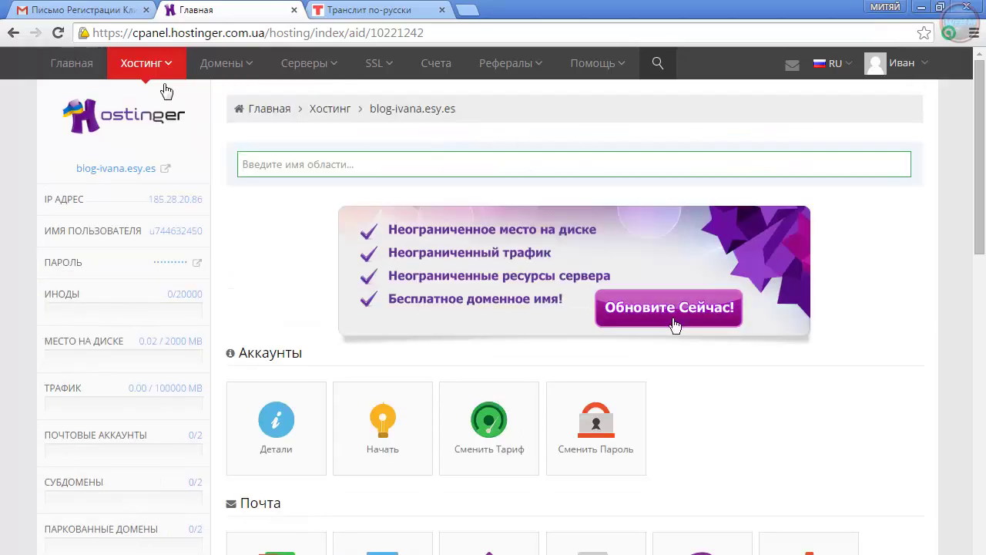
{"action": "left_click", "coordinate": [412, 176]}
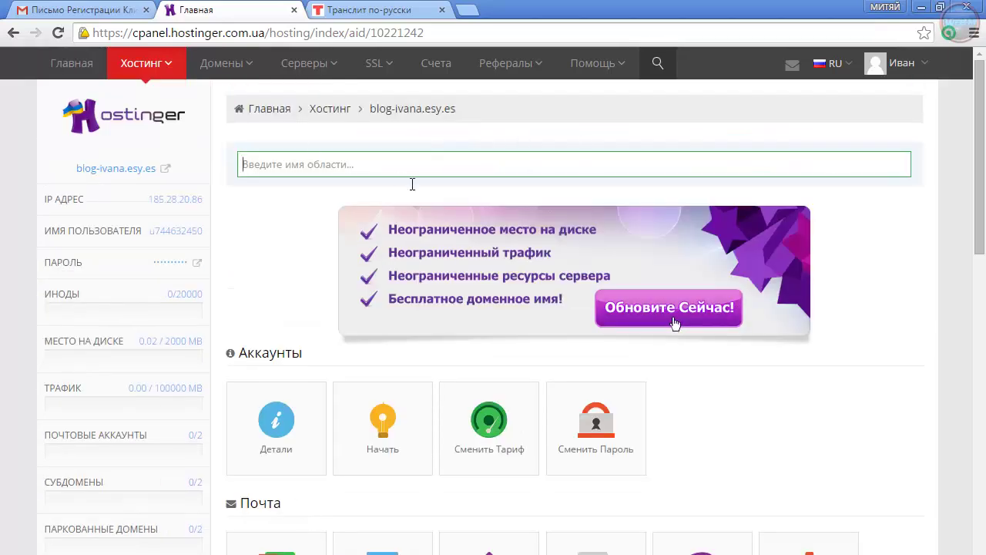
{"action": "left_click", "coordinate": [148, 71]}
{"action": "left_click", "coordinate": [74, 69]}
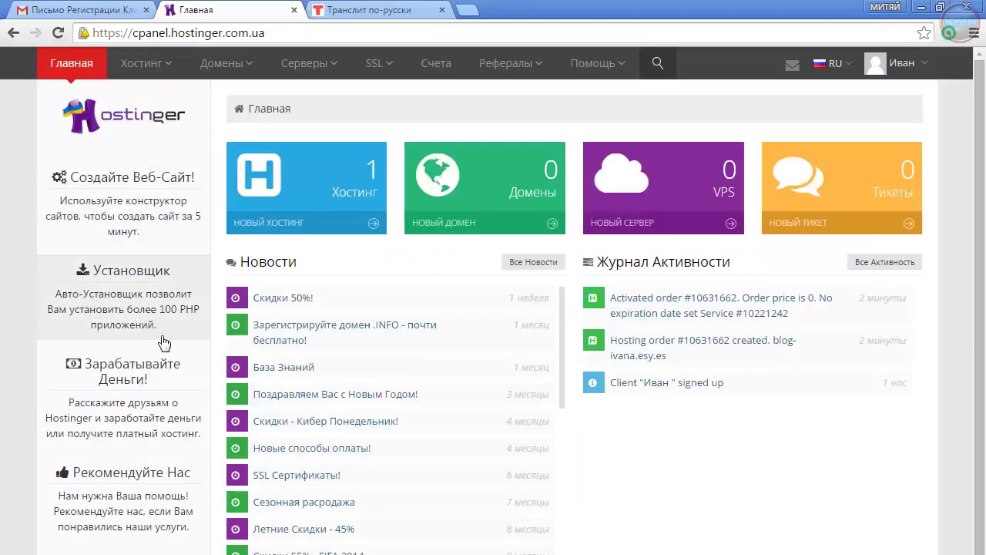
Open blog-ivana.esy.es from the Хостинг menu and scroll down to the Базы Данных section
{"action": "mouse_move", "coordinate": [137, 69]}
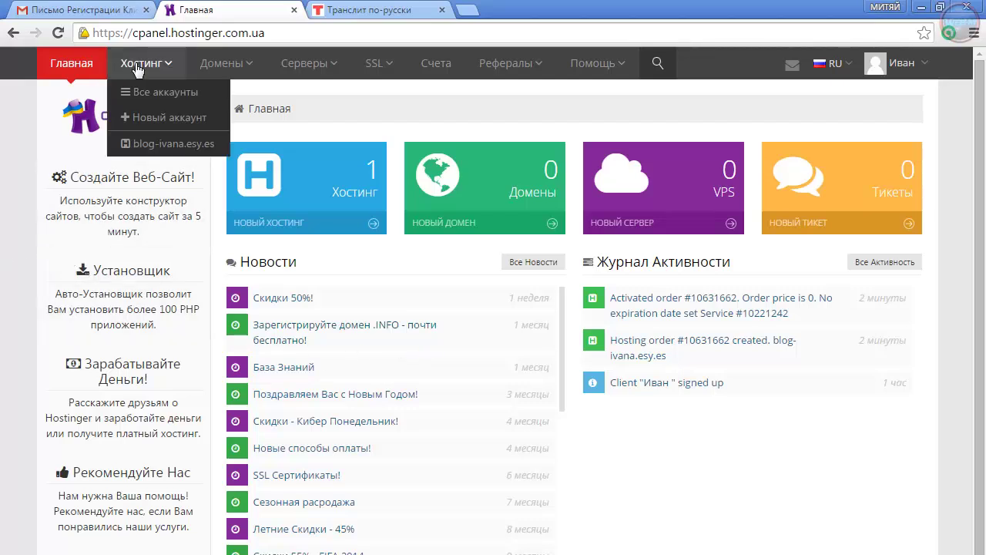
{"action": "left_click", "coordinate": [160, 152]}
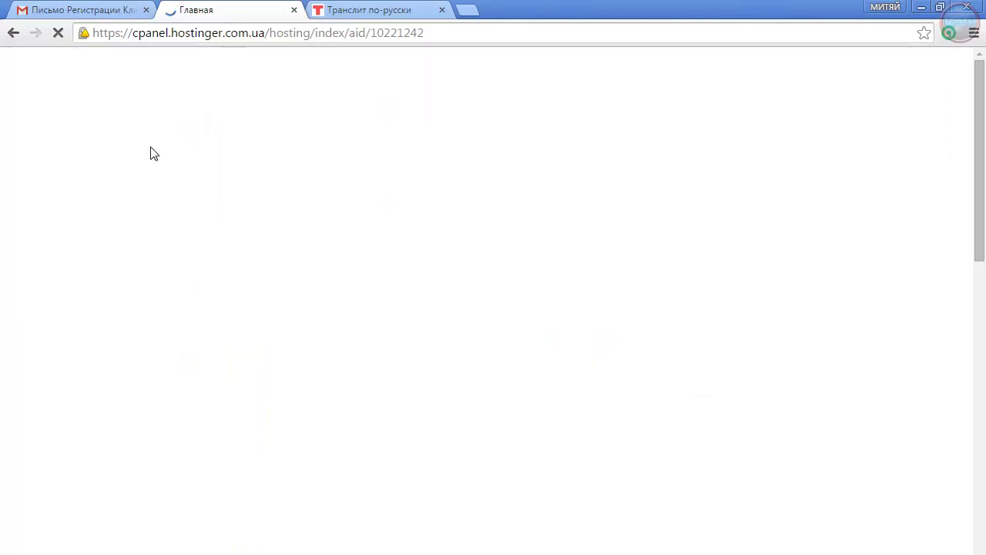
{"action": "scroll", "coordinate": [343, 474], "scroll_direction": "down", "scroll_amount": 1}
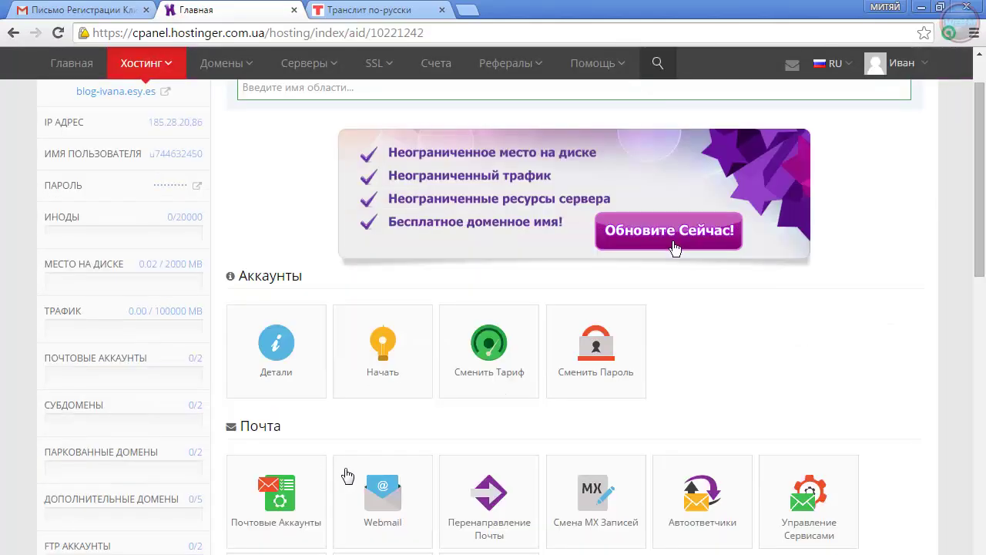
{"action": "scroll", "coordinate": [429, 447], "scroll_direction": "down", "scroll_amount": 2}
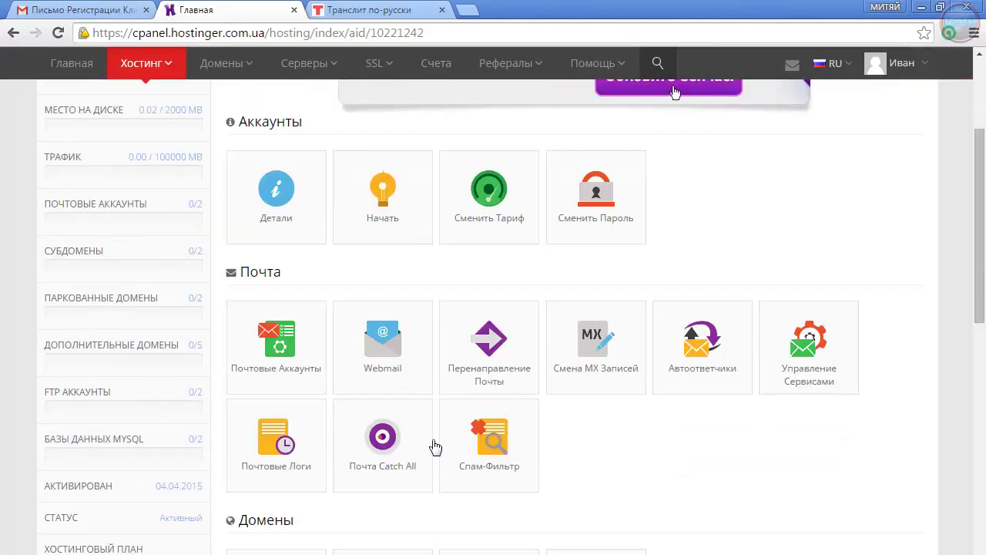
{"action": "scroll", "coordinate": [421, 453], "scroll_direction": "down", "scroll_amount": 1}
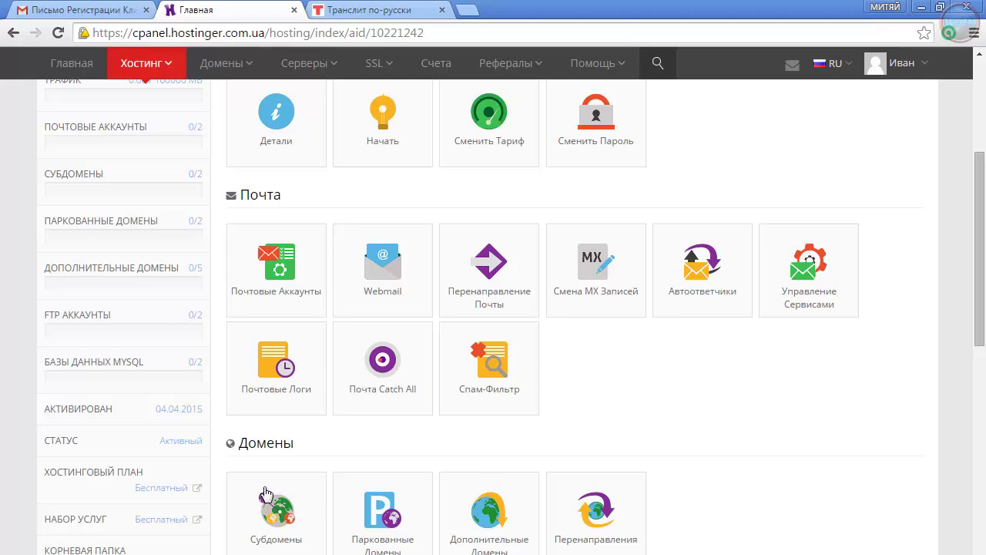
{"action": "scroll", "coordinate": [240, 506], "scroll_direction": "down", "scroll_amount": 2}
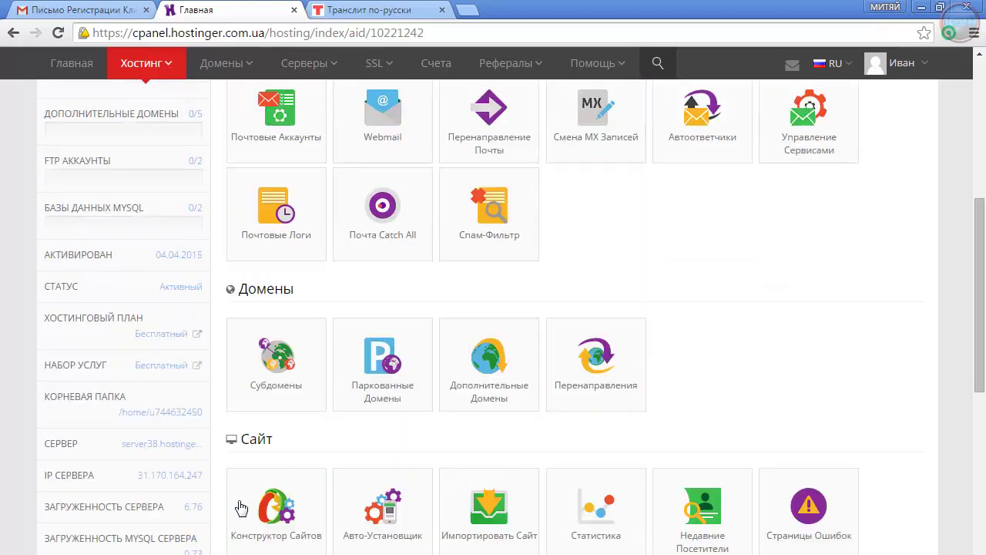
{"action": "scroll", "coordinate": [242, 506], "scroll_direction": "down", "scroll_amount": 3}
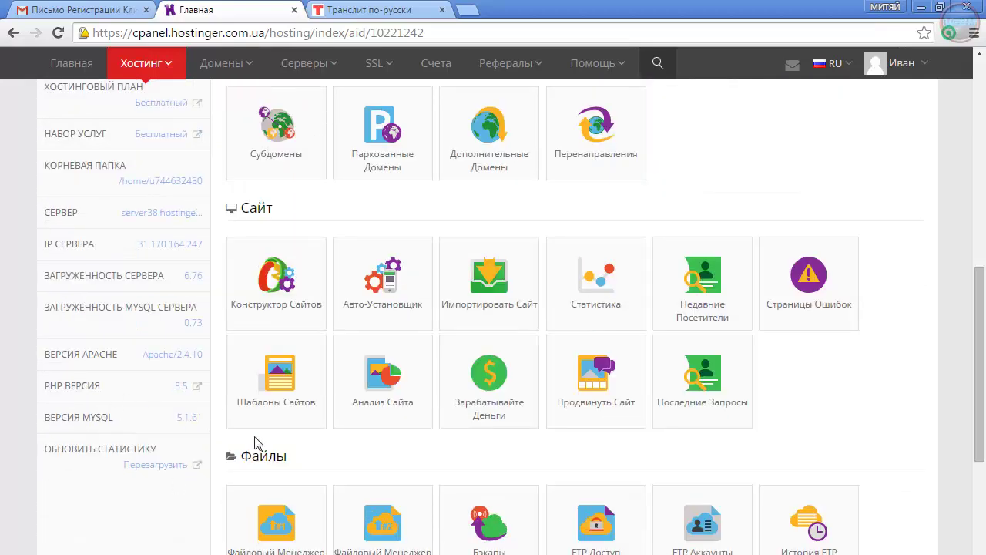
{"action": "scroll", "coordinate": [261, 462], "scroll_direction": "down", "scroll_amount": 4}
{"action": "scroll", "coordinate": [345, 484], "scroll_direction": "up", "scroll_amount": 5}
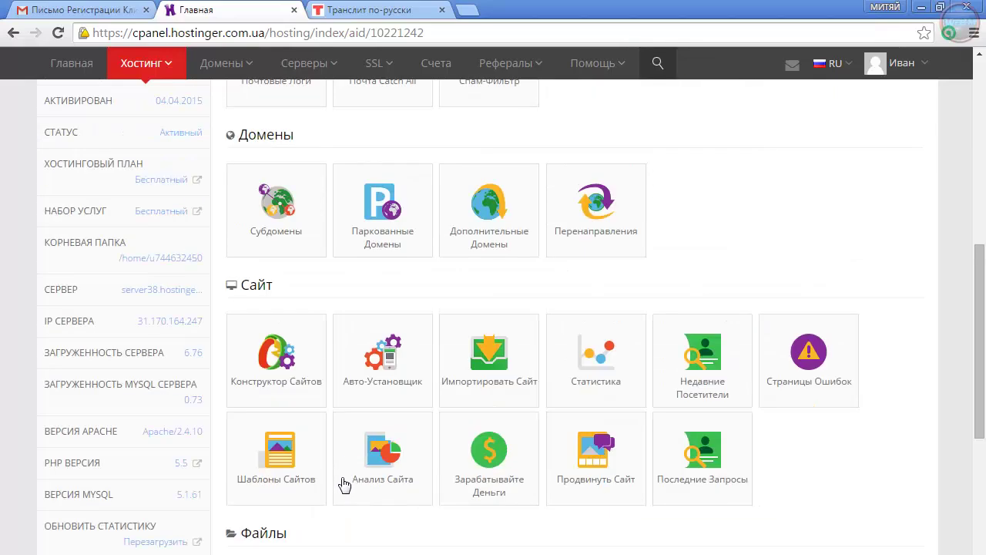
{"action": "scroll", "coordinate": [675, 249], "scroll_direction": "up", "scroll_amount": 7}
{"action": "scroll", "coordinate": [671, 172], "scroll_direction": "down", "scroll_amount": 1}
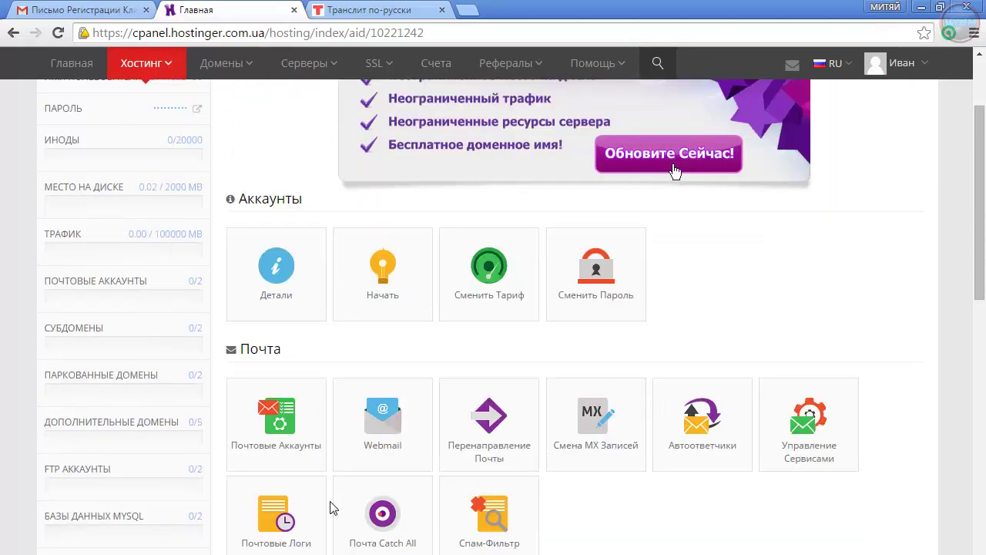
{"action": "double_click", "coordinate": [267, 200]}
{"action": "scroll", "coordinate": [676, 171], "scroll_direction": "down", "scroll_amount": 7}
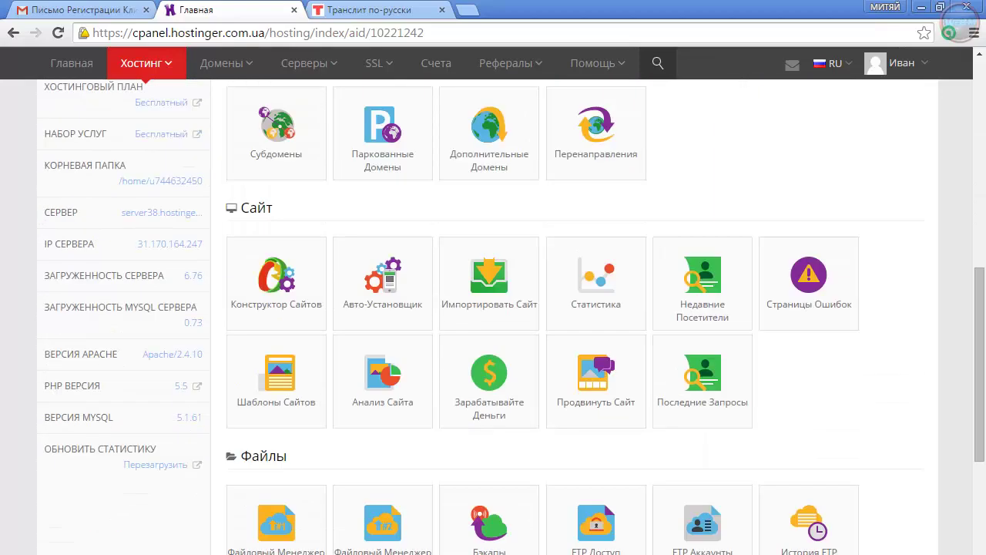
{"action": "scroll", "coordinate": [574, 316], "scroll_direction": "down", "scroll_amount": 3}
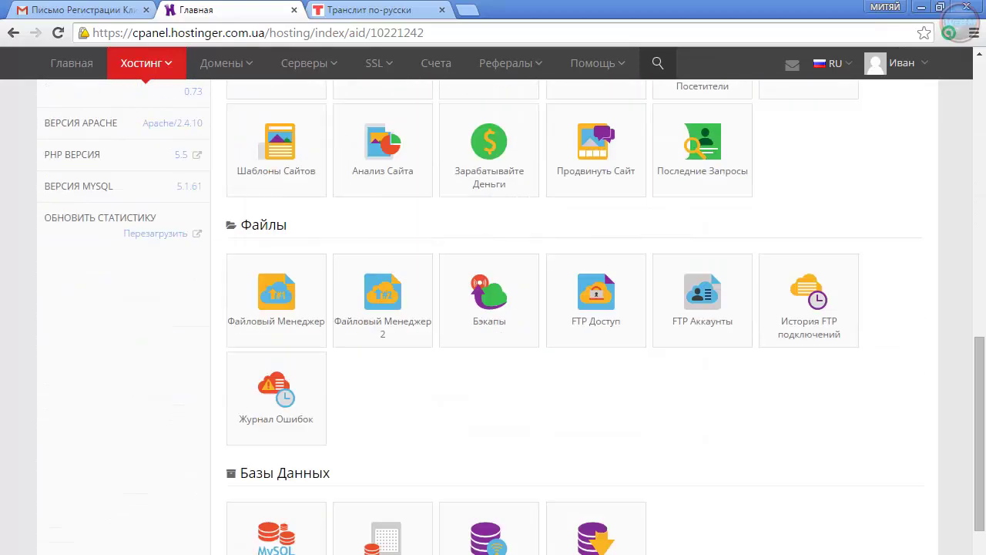
{"action": "triple_click", "coordinate": [285, 473]}
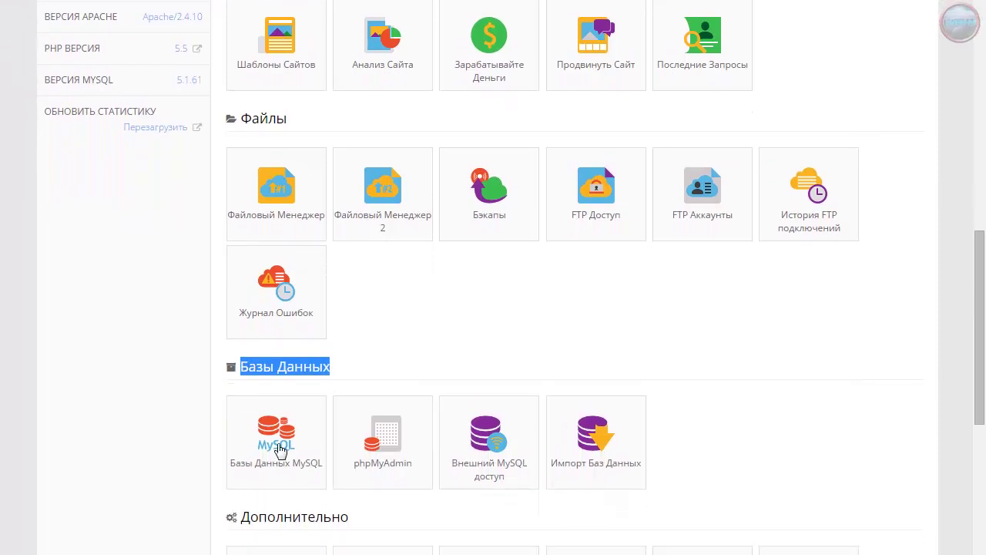
Create a MySQL database ending in _test, with its own user and password entered twice
{"action": "left_click", "coordinate": [276, 437]}
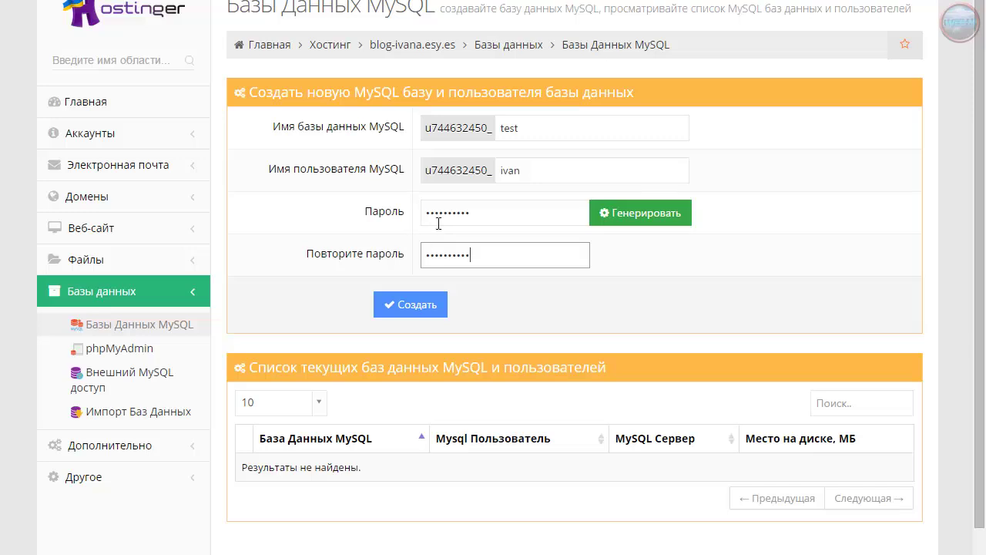
{"action": "left_click", "coordinate": [493, 222]}
{"action": "left_click", "coordinate": [494, 265]}
{"action": "left_click", "coordinate": [422, 305]}
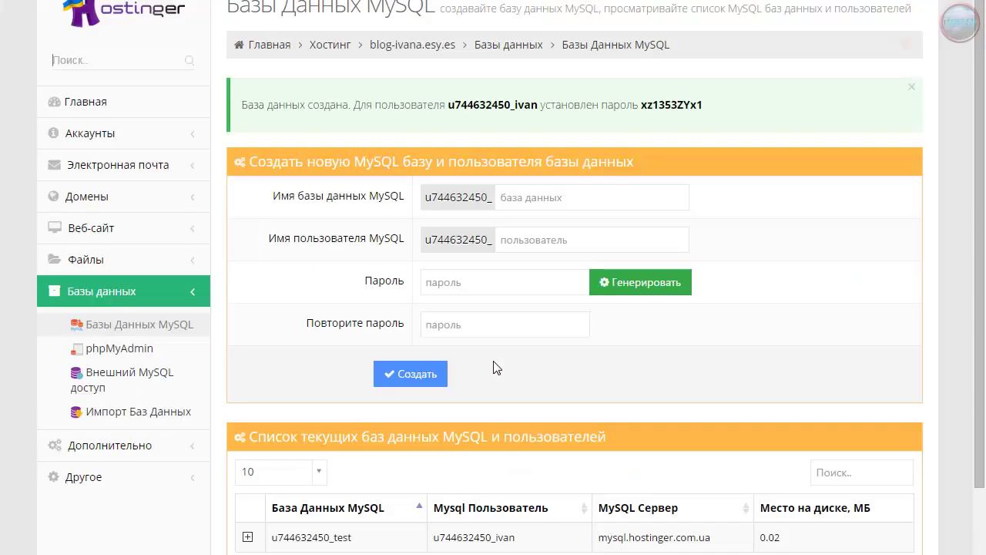
Find the new database in the list and select its full name
{"action": "scroll", "coordinate": [458, 389], "scroll_direction": "down", "scroll_amount": 2}
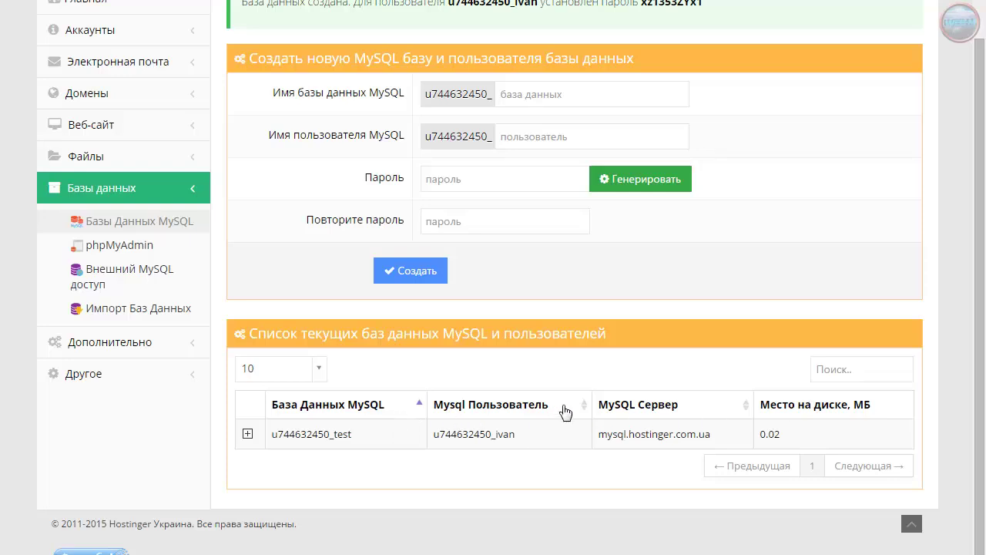
{"action": "scroll", "coordinate": [421, 465], "scroll_direction": "down", "scroll_amount": 1}
{"action": "scroll", "coordinate": [412, 467], "scroll_direction": "up", "scroll_amount": 2}
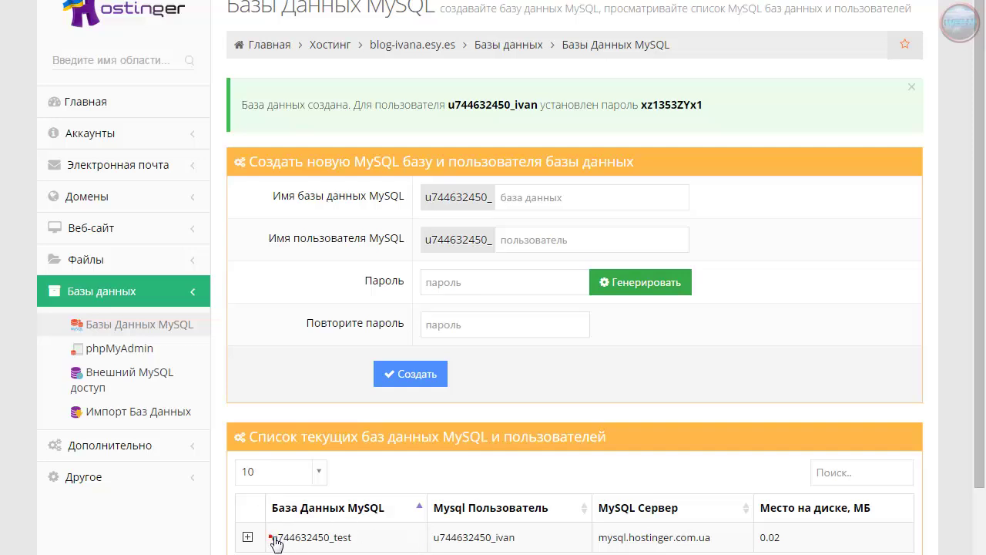
{"action": "left_click_drag", "start_coordinate": [270, 537], "coordinate": [359, 540]}
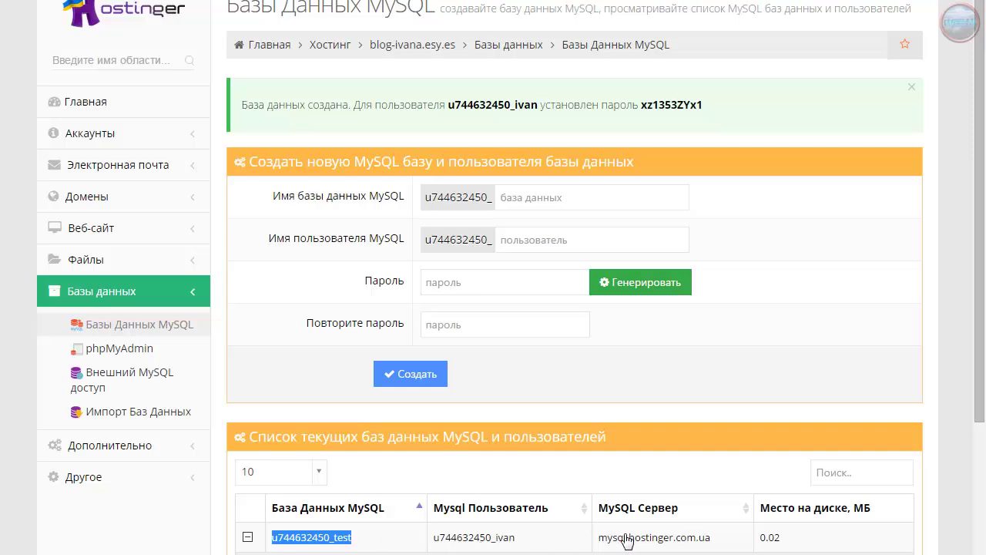
{"action": "scroll", "coordinate": [489, 543], "scroll_direction": "down", "scroll_amount": 2}
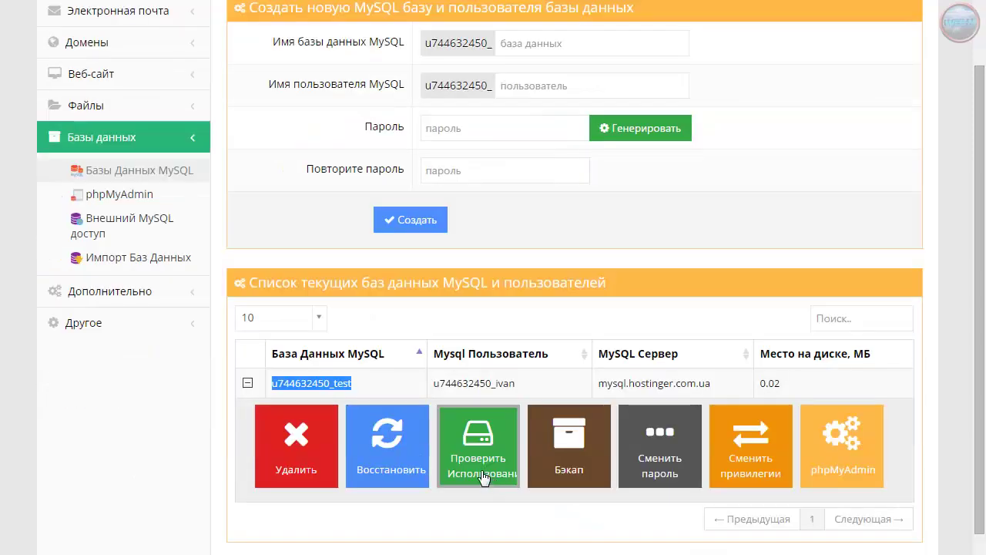
{"action": "left_click", "coordinate": [247, 382]}
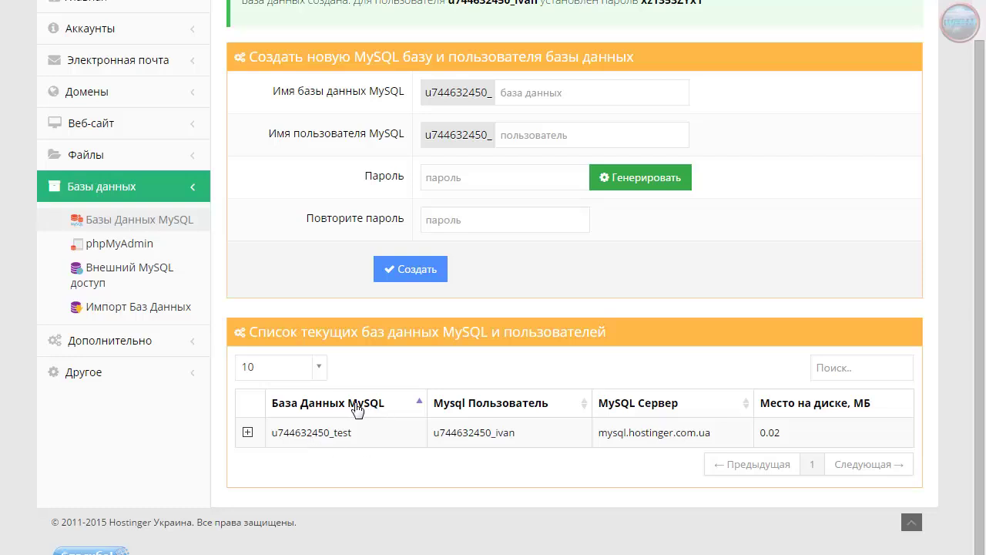
{"action": "scroll", "coordinate": [356, 408], "scroll_direction": "up", "scroll_amount": 1}
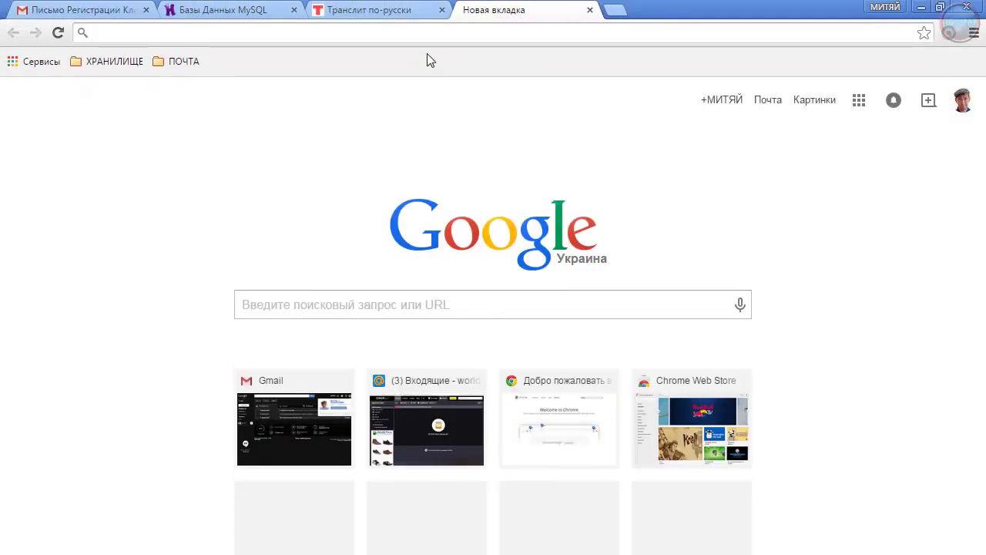
Search Google for 'вордпресс' and download the WordPress 4.1.1 zip from the official Russian site
{"action": "type", "text": "djhlghtcc"}
{"action": "key", "text": "Return"}
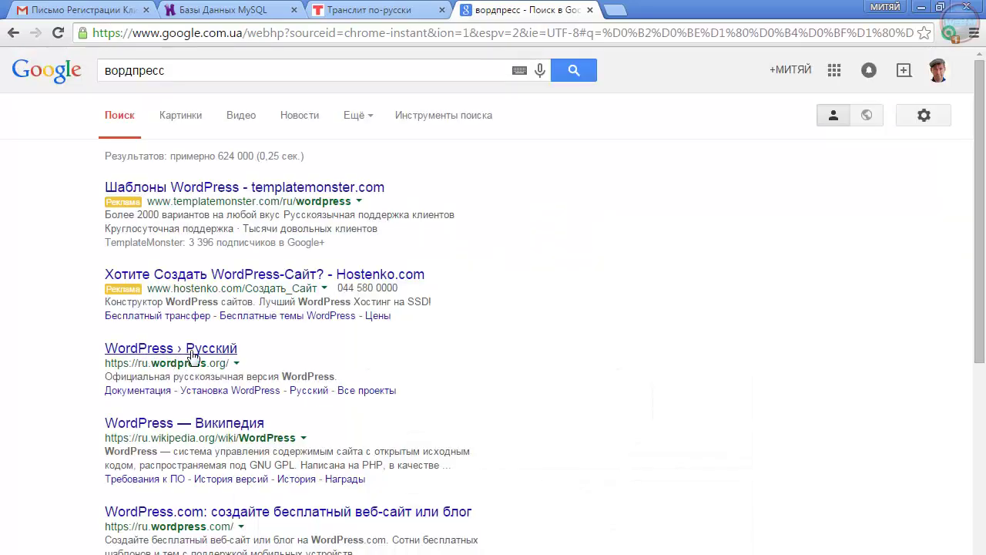
{"action": "left_click", "coordinate": [217, 353]}
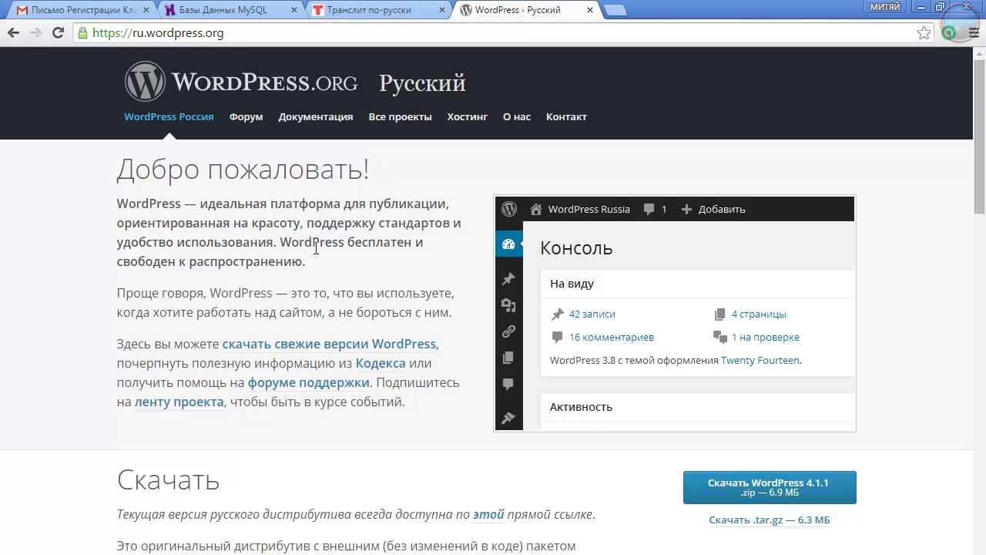
{"action": "scroll", "coordinate": [312, 248], "scroll_direction": "down", "scroll_amount": 20}
{"action": "scroll", "coordinate": [313, 248], "scroll_direction": "up", "scroll_amount": 20}
{"action": "left_click", "coordinate": [786, 489]}
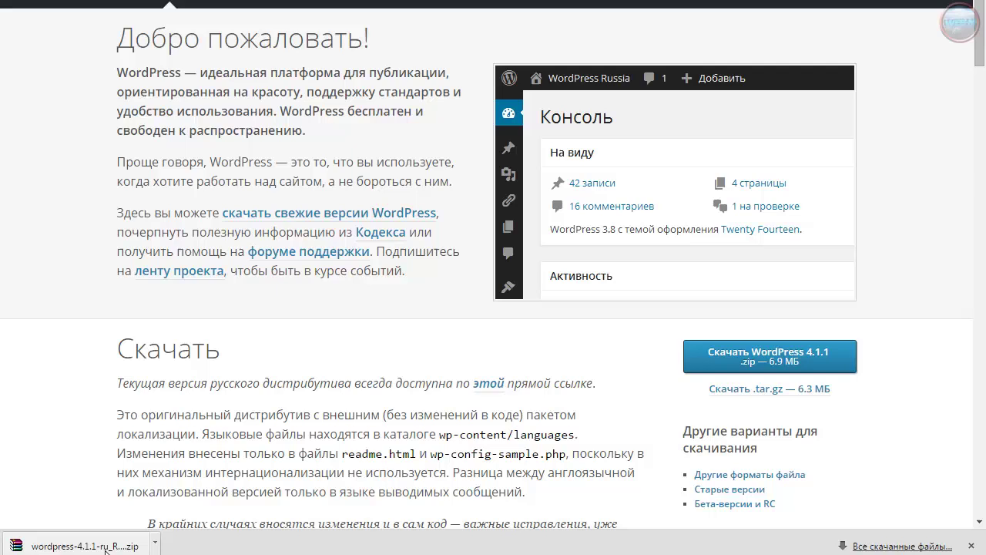
{"action": "left_click", "coordinate": [107, 546]}
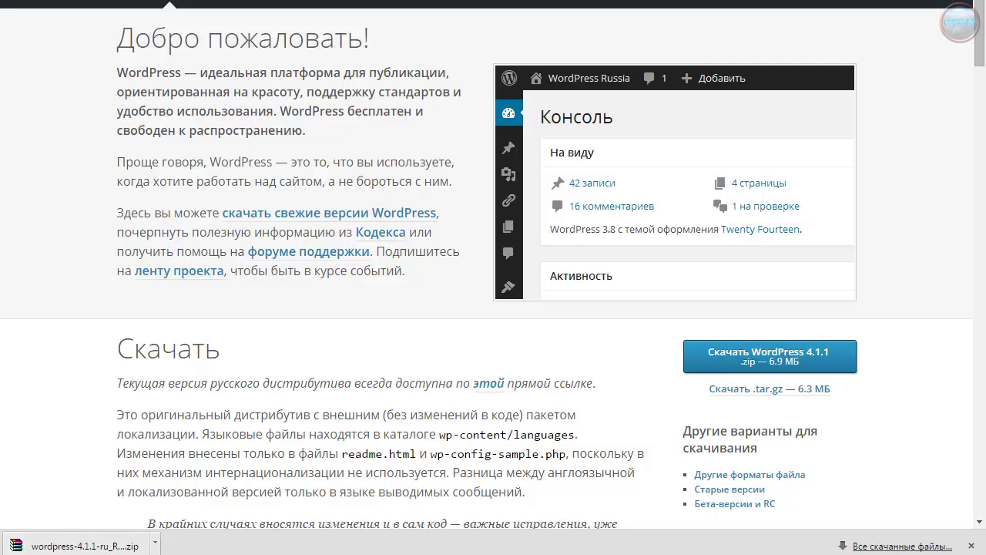
Install hpanel's file manager in English and launch it; the new tab shows 'Веб-страница недоступна'
{"action": "left_click", "coordinate": [971, 547]}
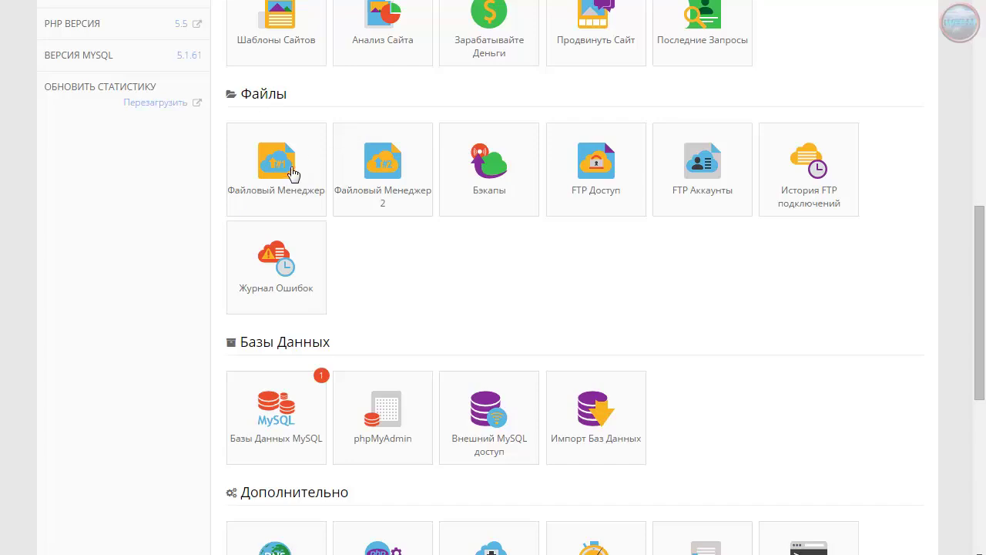
{"action": "left_click", "coordinate": [274, 169]}
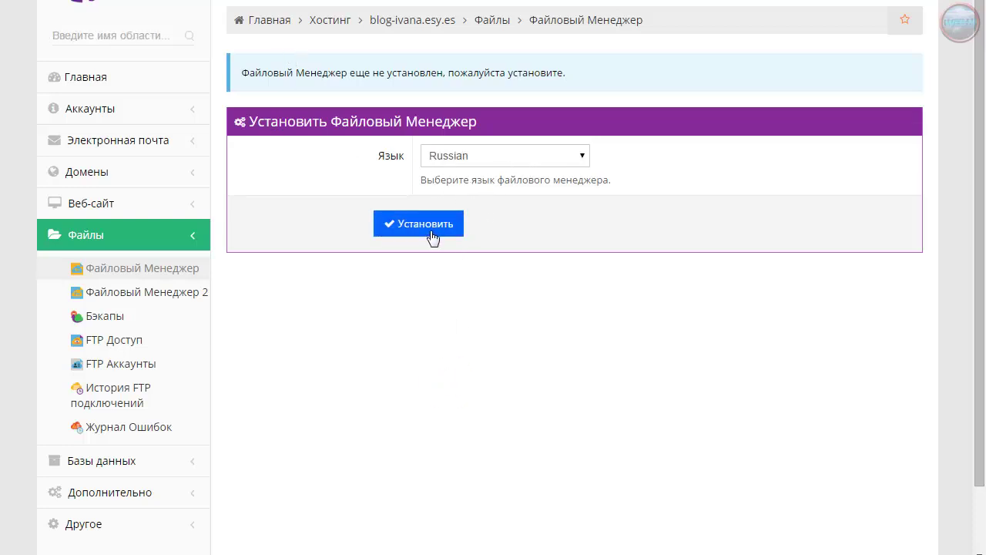
{"action": "left_click", "coordinate": [422, 227]}
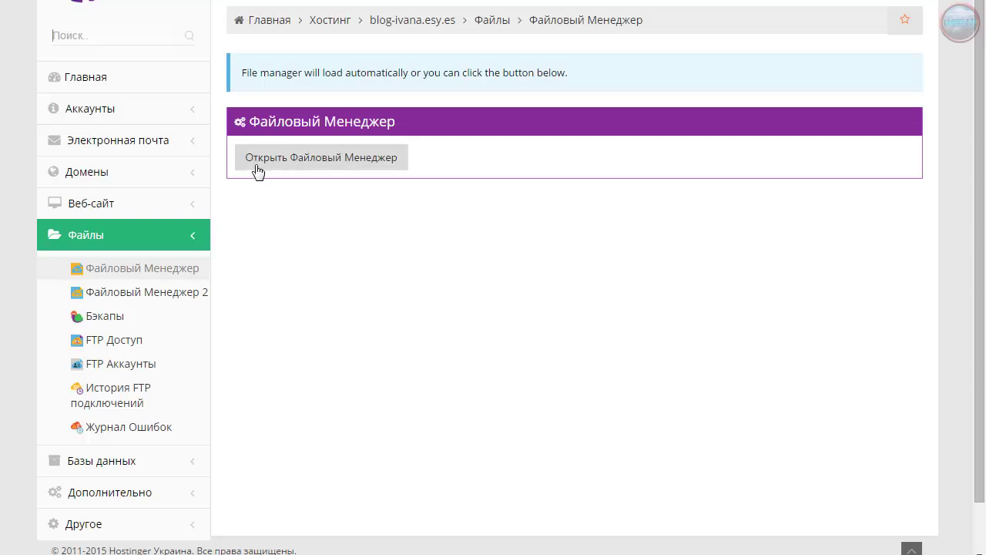
{"action": "left_click", "coordinate": [322, 159]}
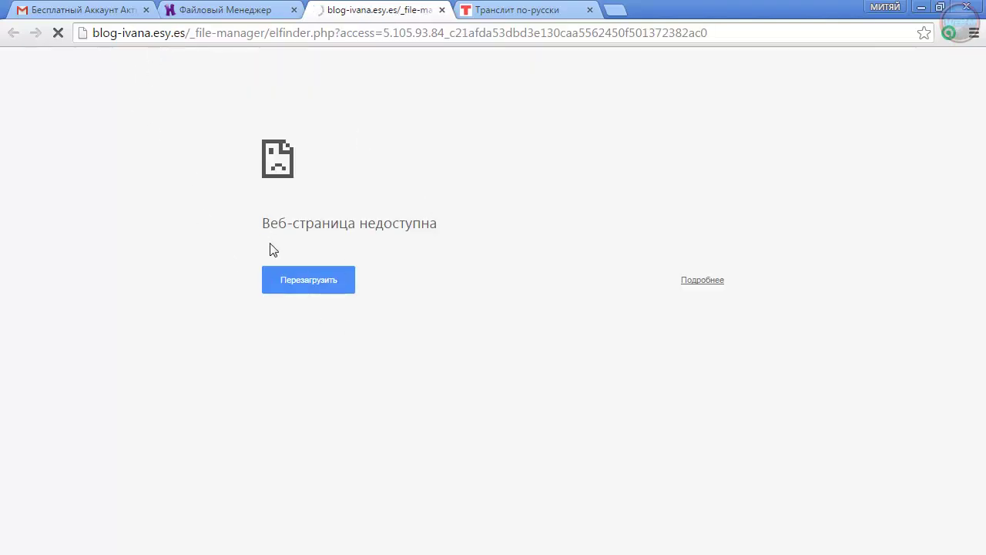
Close the failed tab and launch Файловый Менеджер 2 from Главная, opening net2ftp at the root folder
{"action": "left_click", "coordinate": [301, 282]}
{"action": "left_click", "coordinate": [442, 10]}
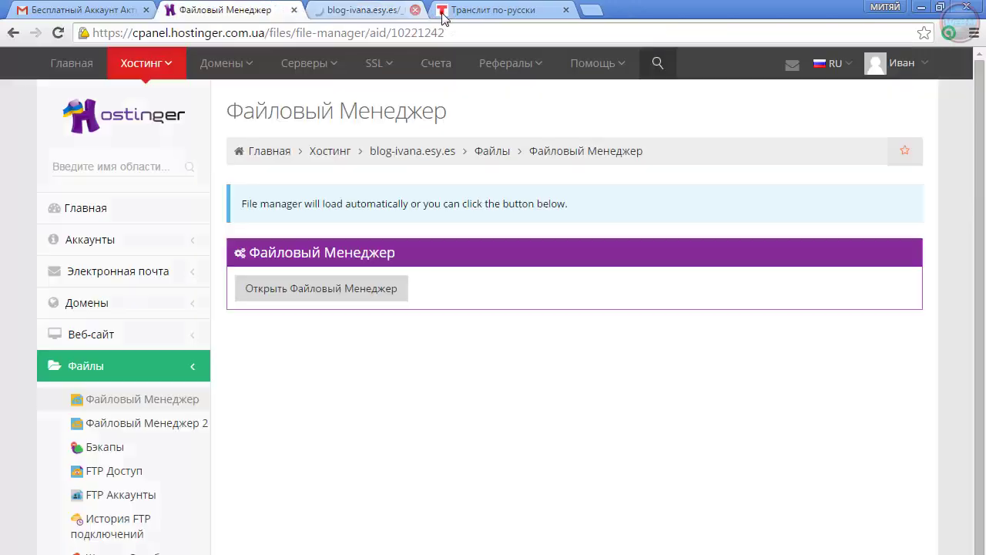
{"action": "left_click", "coordinate": [297, 290]}
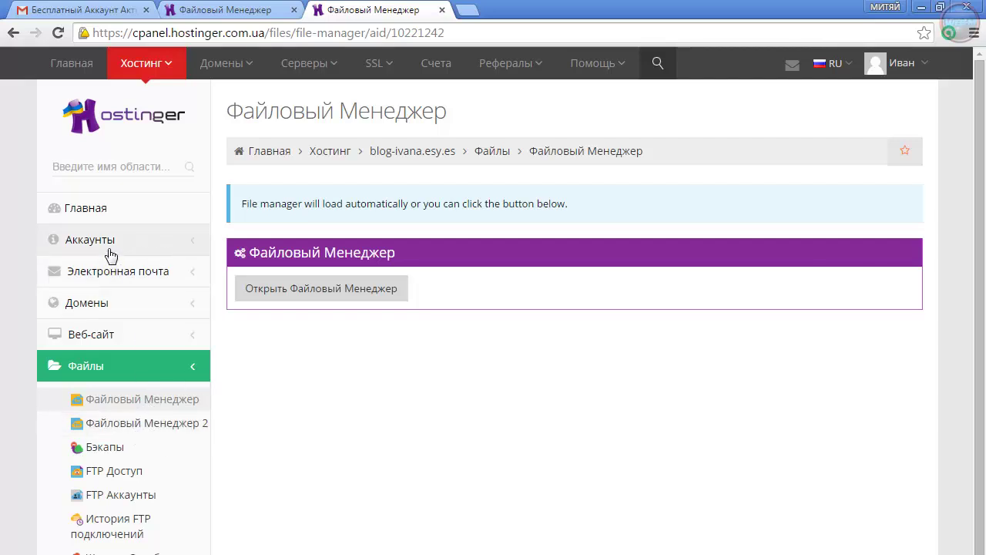
{"action": "left_click", "coordinate": [93, 208]}
{"action": "scroll", "coordinate": [458, 401], "scroll_direction": "down", "scroll_amount": 6}
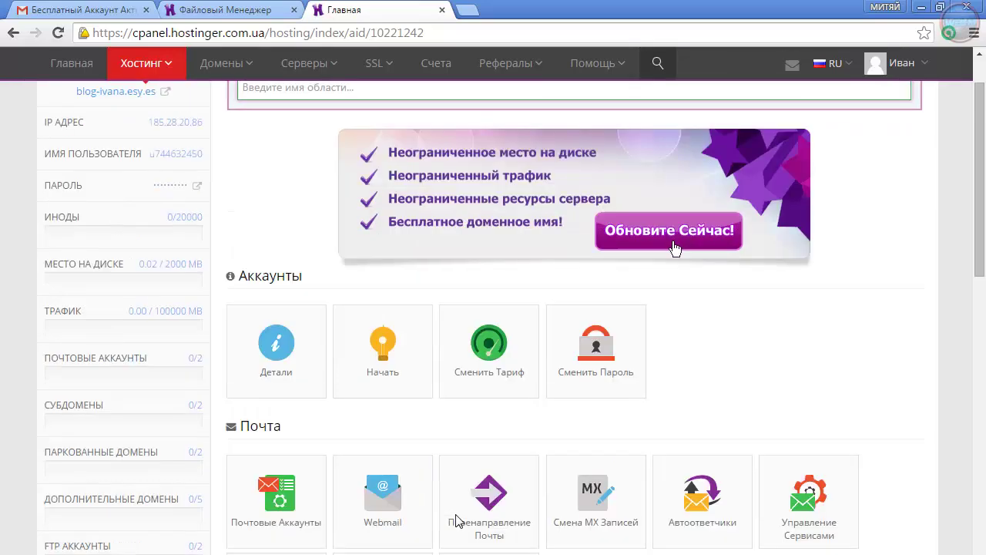
{"action": "scroll", "coordinate": [459, 522], "scroll_direction": "down", "scroll_amount": 6}
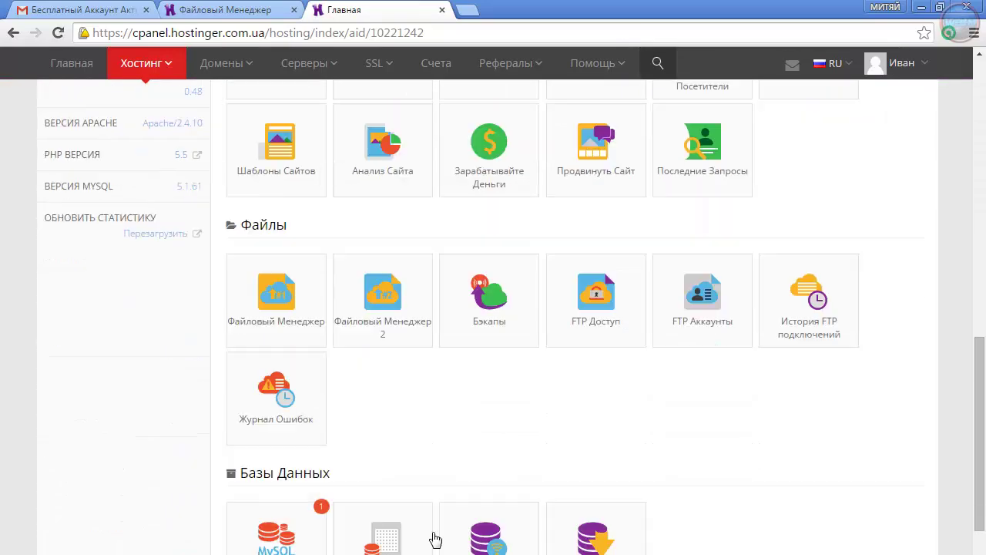
{"action": "left_click", "coordinate": [384, 307]}
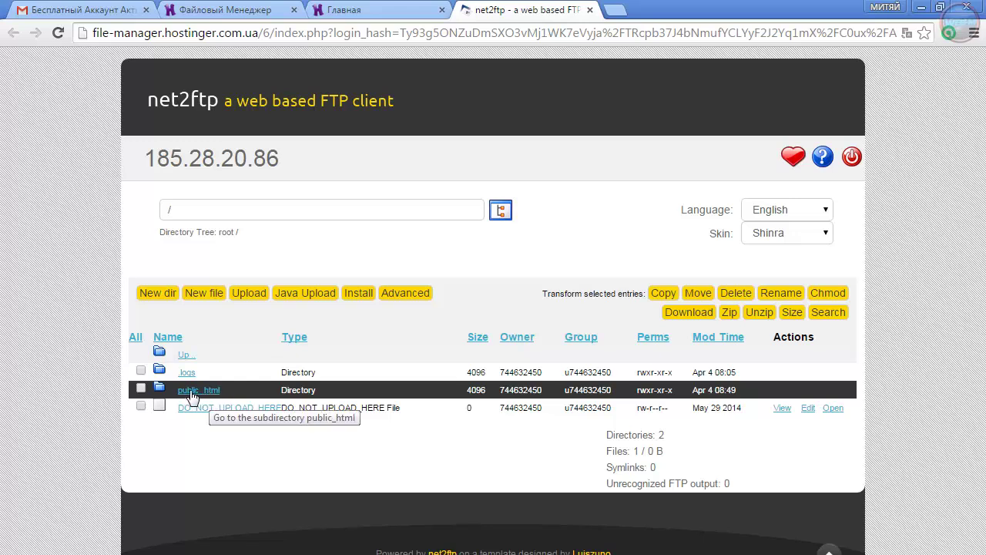
Open public_html and delete its _file-manager folder, then return to the now-empty listing
{"action": "left_click", "coordinate": [192, 393]}
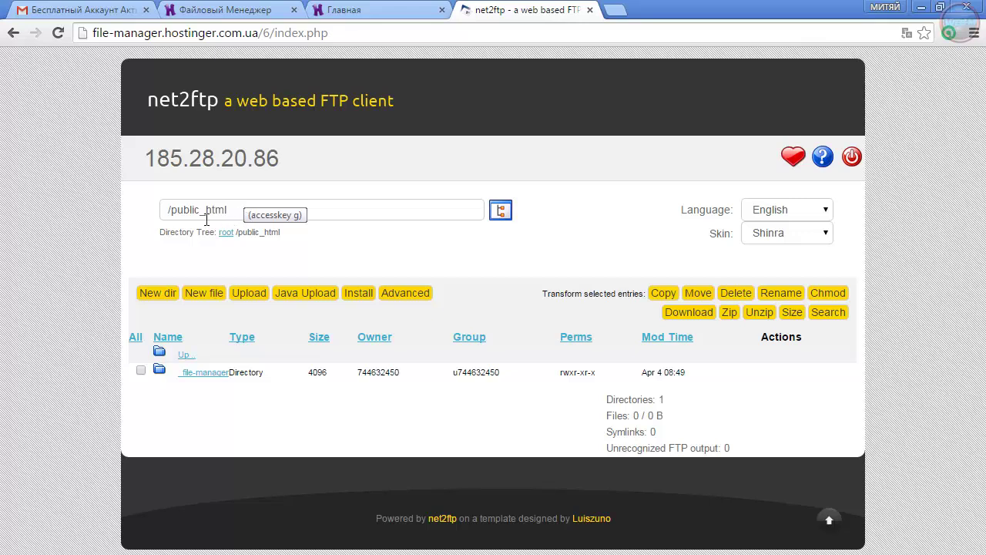
{"action": "left_click", "coordinate": [232, 220]}
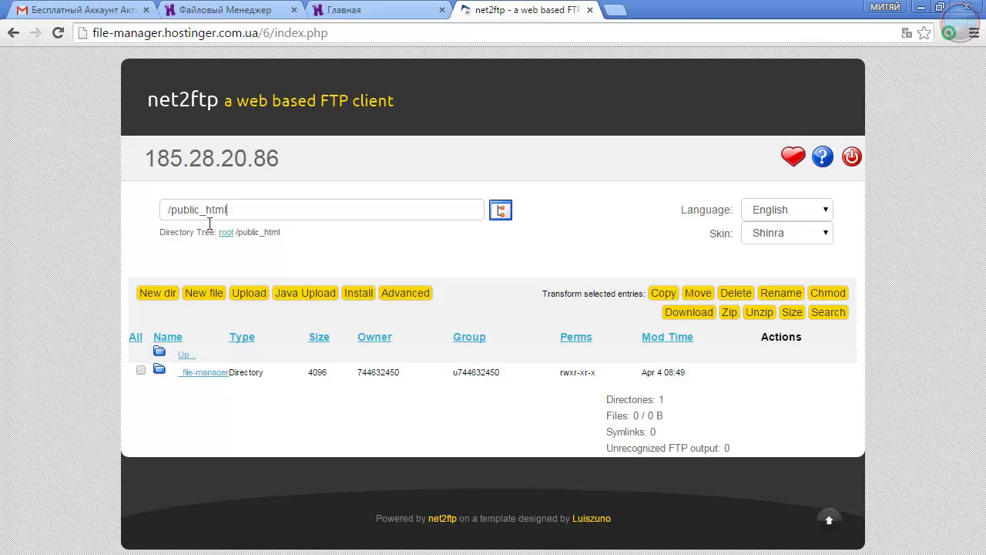
{"action": "left_click", "coordinate": [140, 372]}
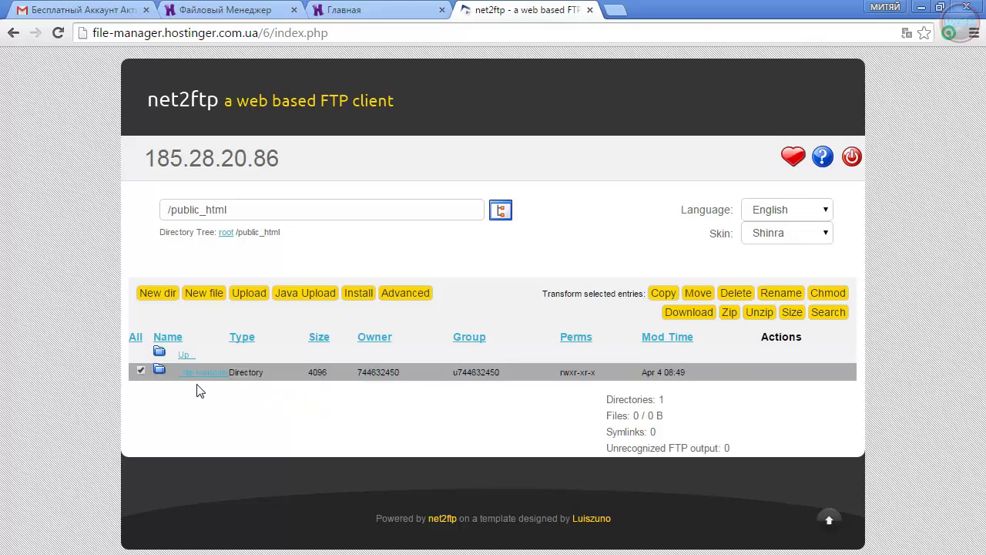
{"action": "left_click", "coordinate": [733, 294]}
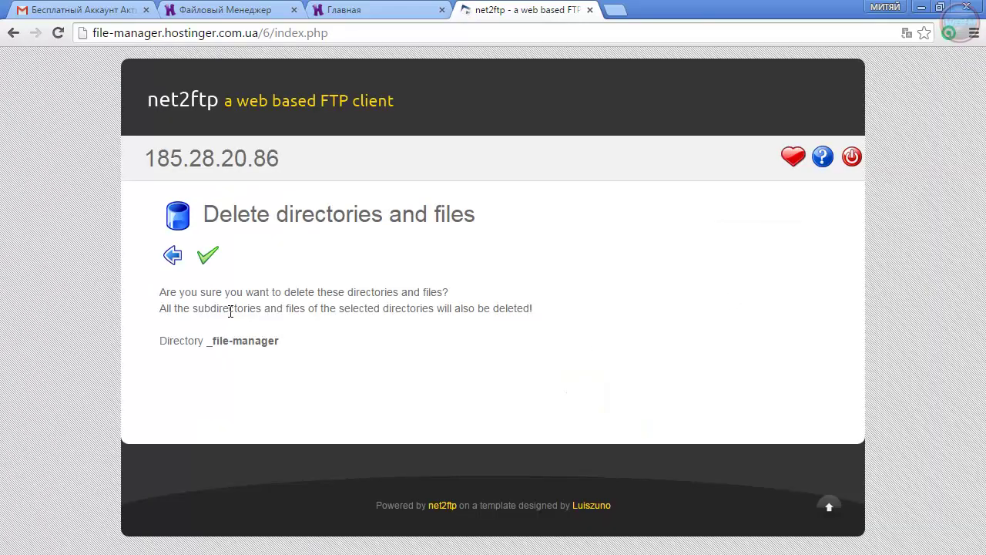
{"action": "left_click", "coordinate": [208, 257]}
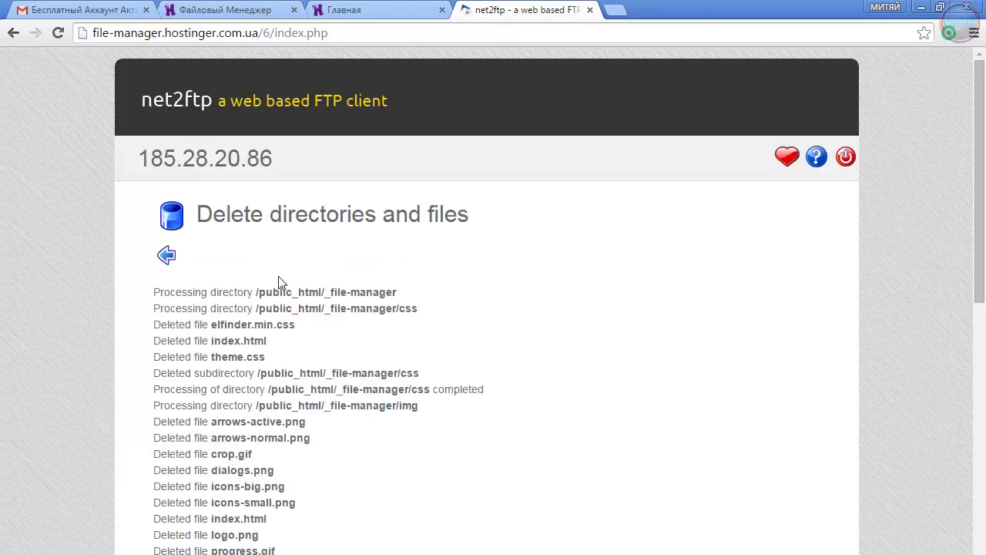
{"action": "left_click", "coordinate": [168, 257]}
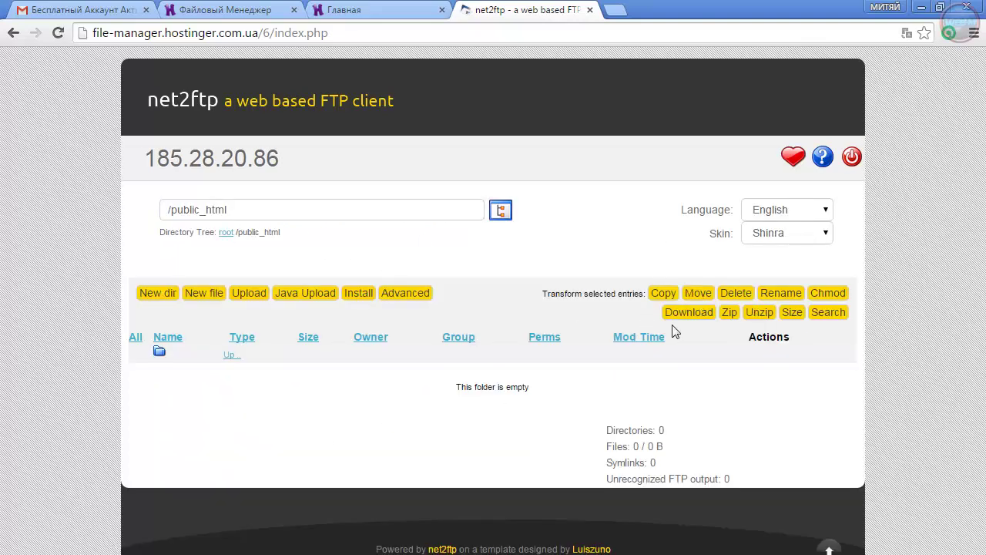
Translate net2ftp into Russian and bring up the Upload form targeting /public_html
{"action": "right_click", "coordinate": [907, 307]}
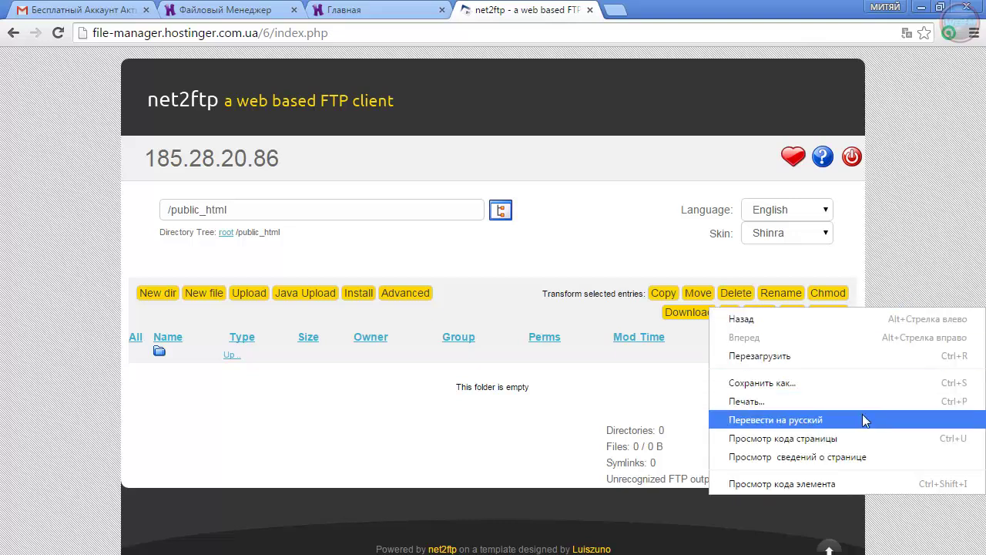
{"action": "left_click", "coordinate": [823, 420]}
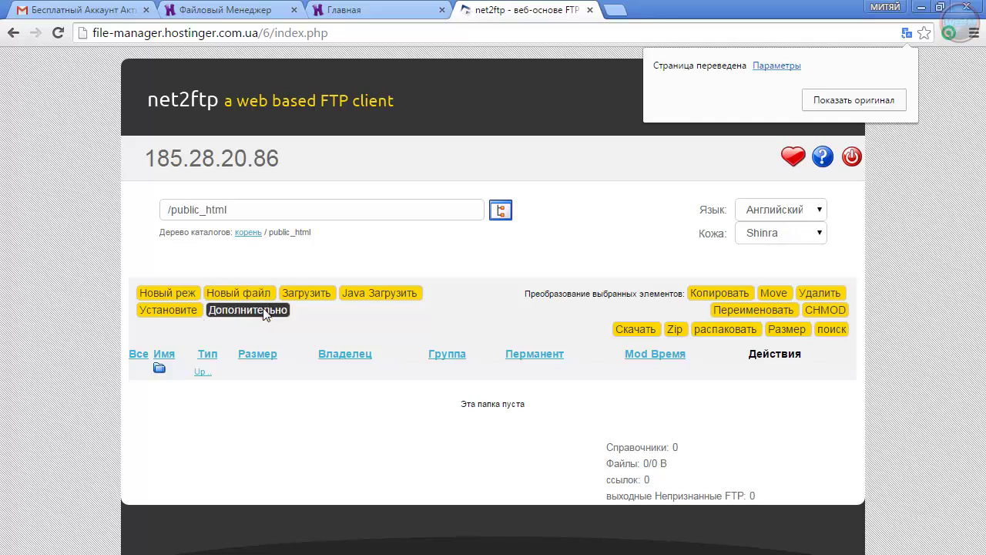
{"action": "left_click", "coordinate": [307, 296]}
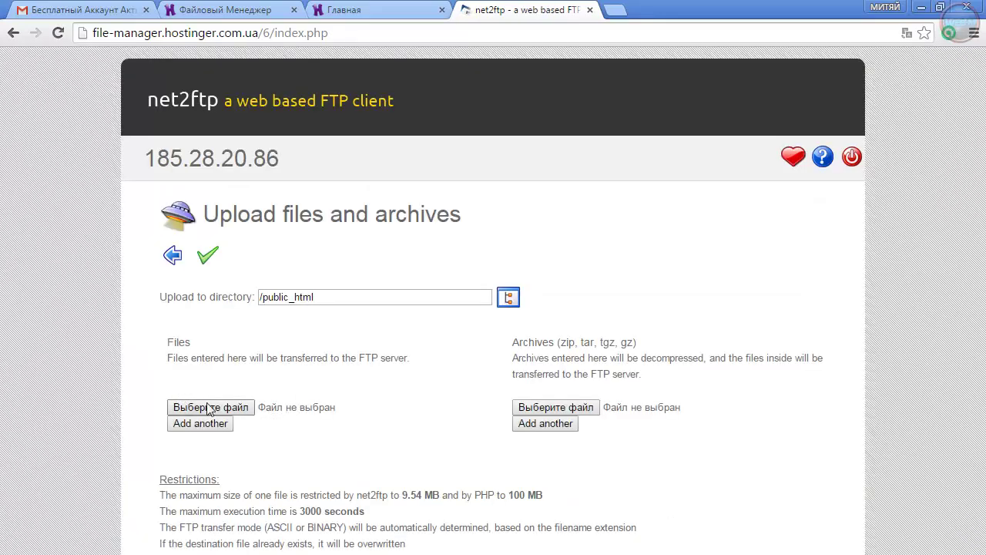
Upload wordpress-4.1.1-ru_RU.zip to /public_html, which then lists the 6.87 MB archive
{"action": "left_click", "coordinate": [210, 407]}
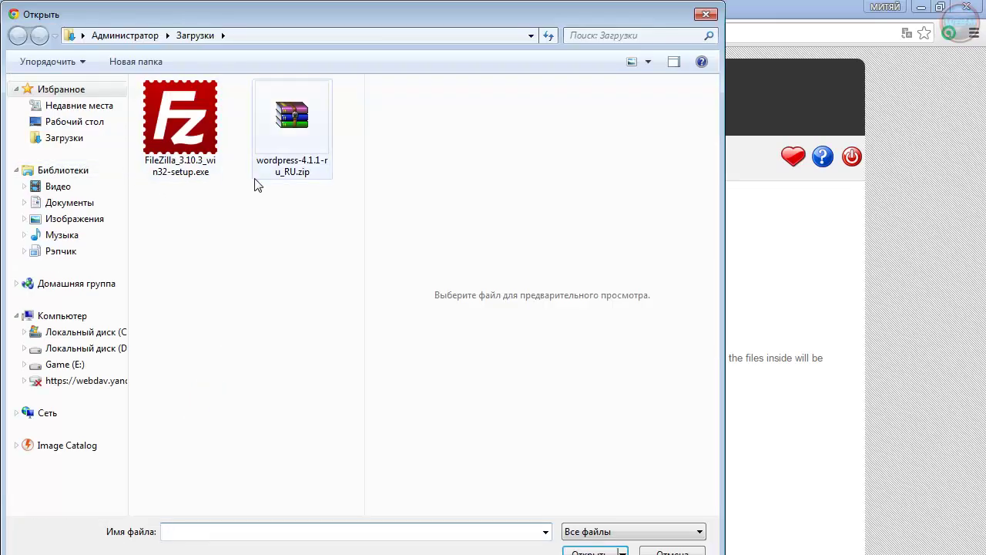
{"action": "left_click", "coordinate": [303, 181]}
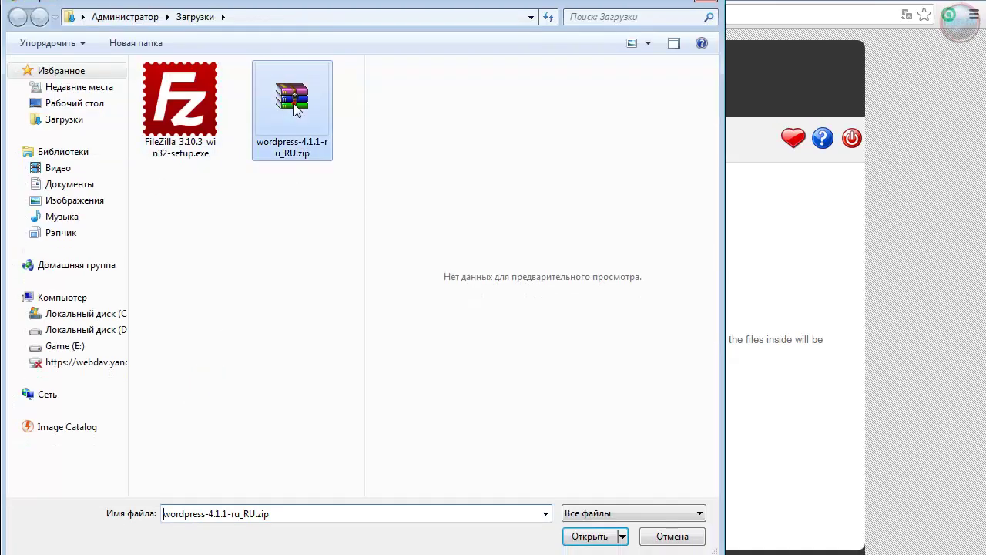
{"action": "left_click", "coordinate": [578, 535]}
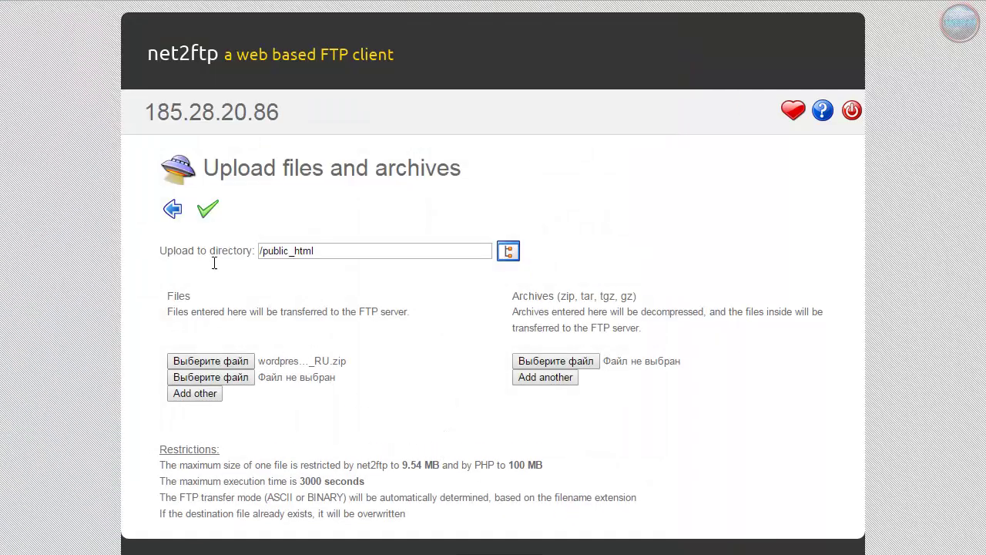
{"action": "left_click", "coordinate": [209, 208]}
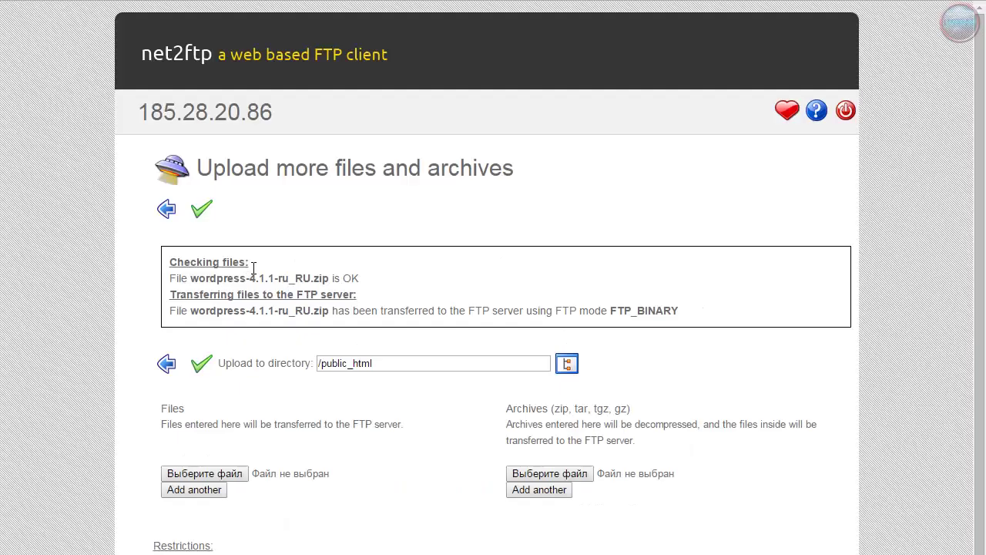
{"action": "left_click", "coordinate": [165, 210]}
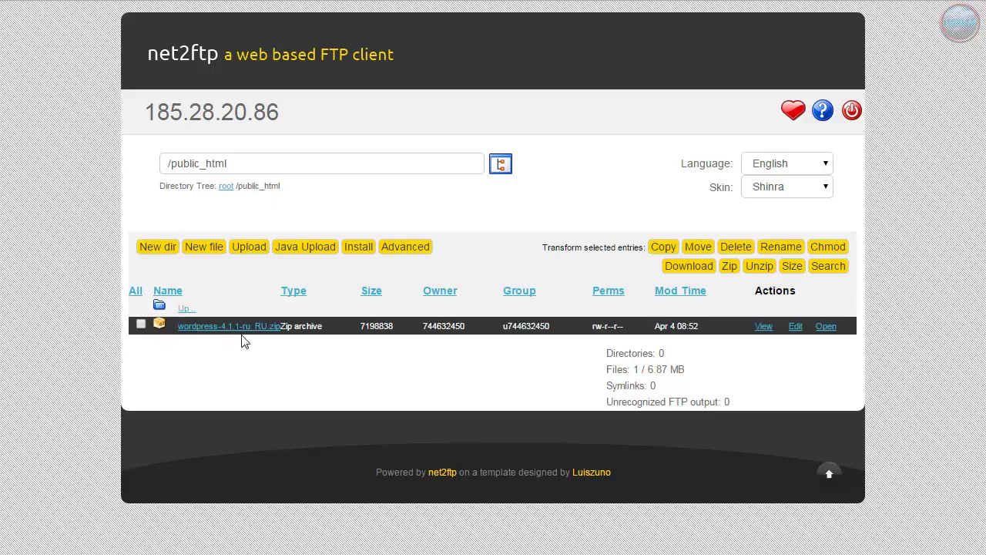
Unzip the WordPress archive into a wordpress folder in /public_html
{"action": "left_click", "coordinate": [141, 325]}
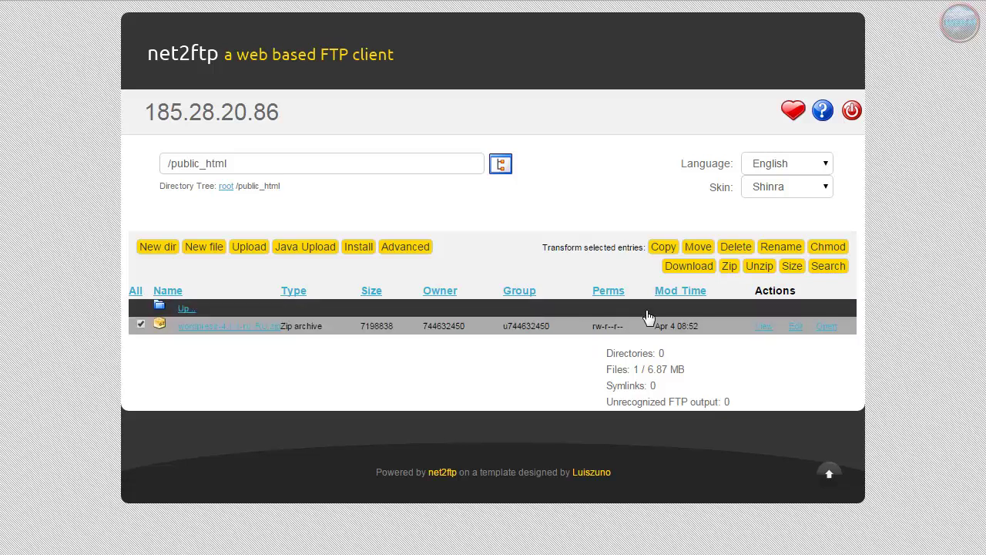
{"action": "left_click", "coordinate": [759, 268]}
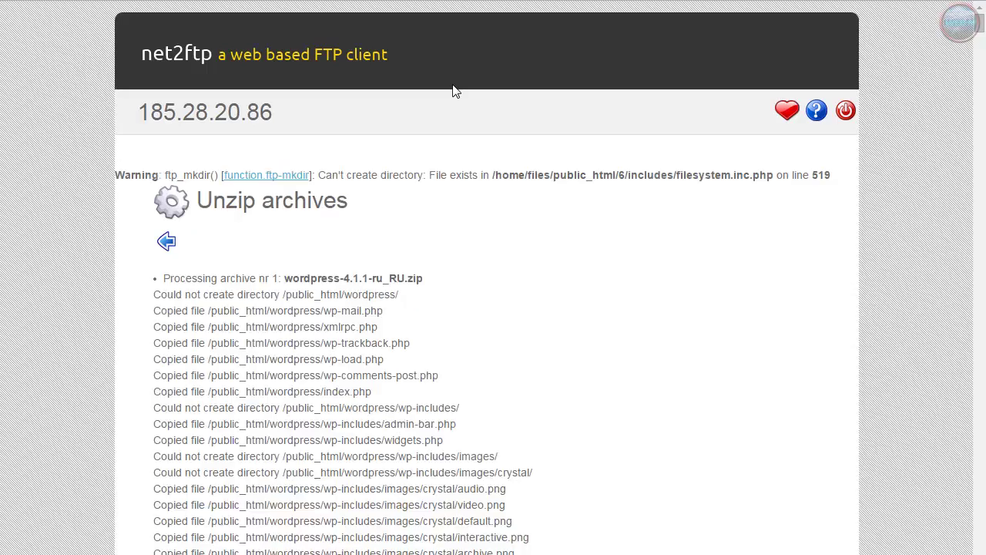
{"action": "left_click", "coordinate": [168, 243]}
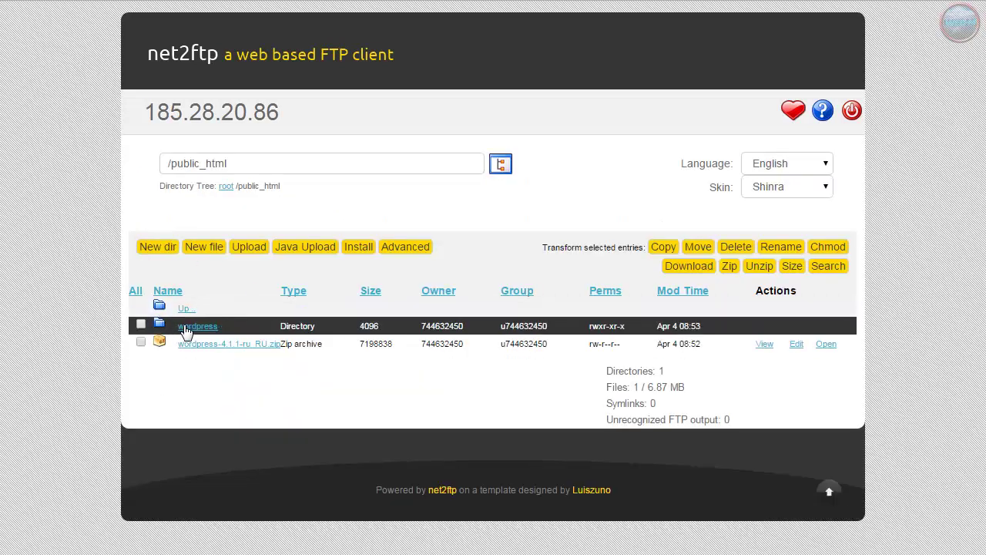
Delete the wordpress-4.1.1-ru_RU.zip archive from /public_html
{"action": "left_click", "coordinate": [141, 344]}
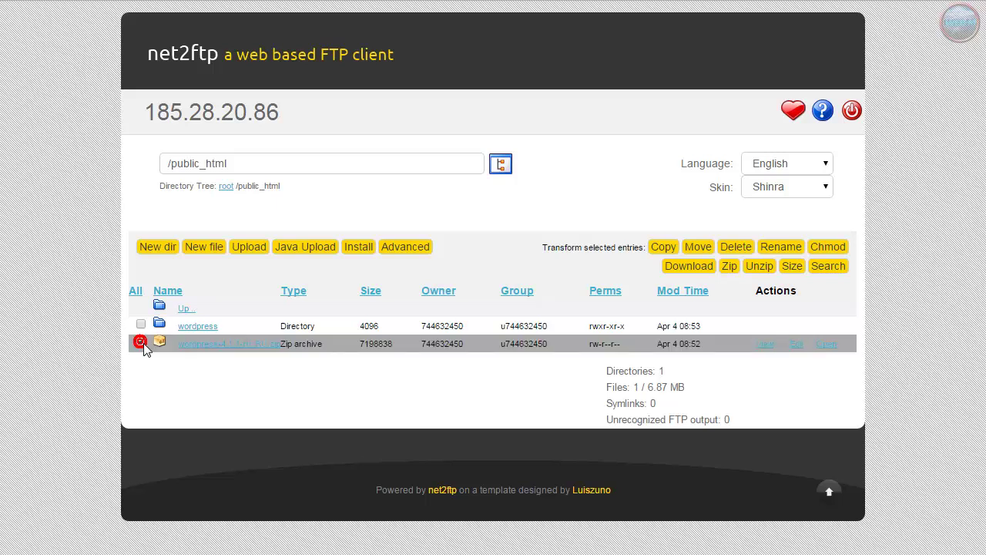
{"action": "left_click", "coordinate": [737, 248]}
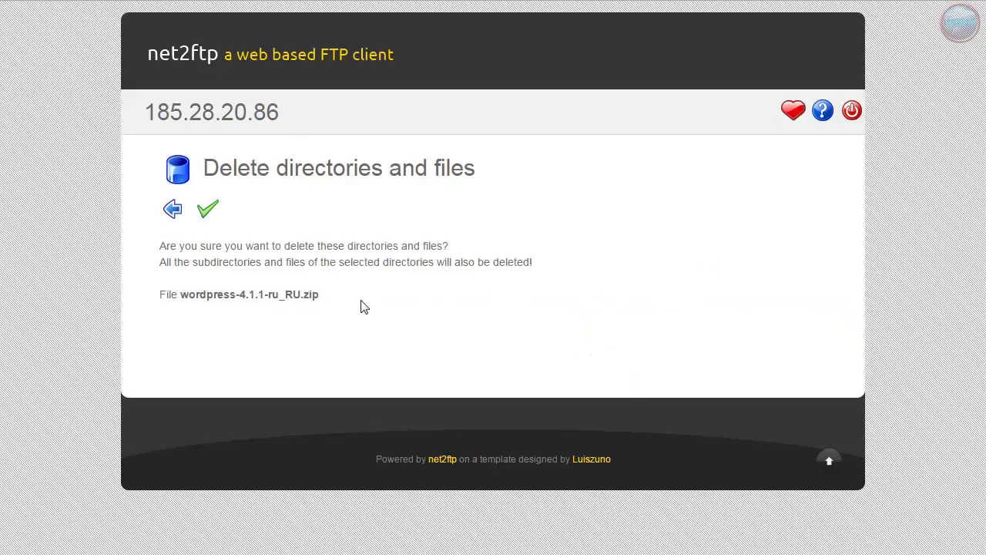
{"action": "left_click", "coordinate": [212, 214]}
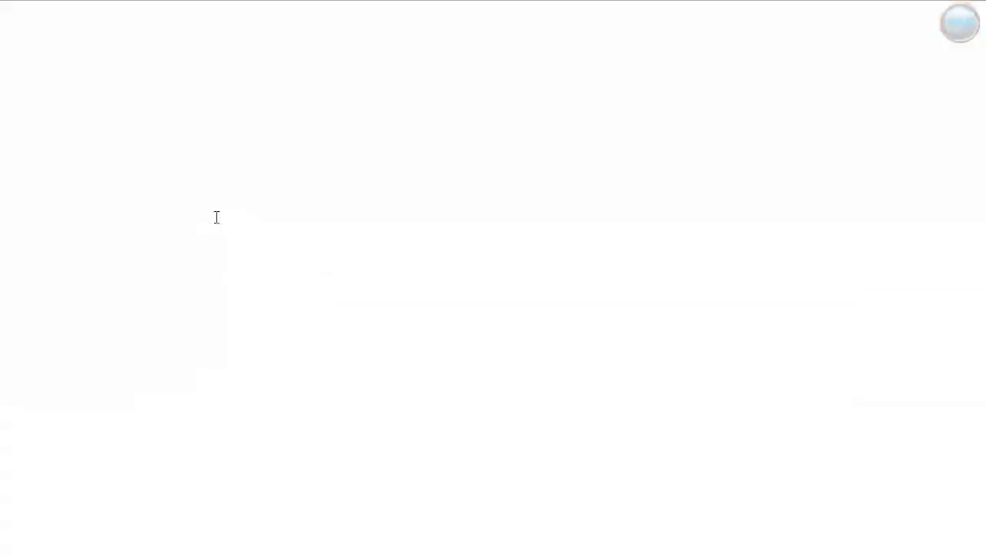
{"action": "left_click", "coordinate": [172, 210]}
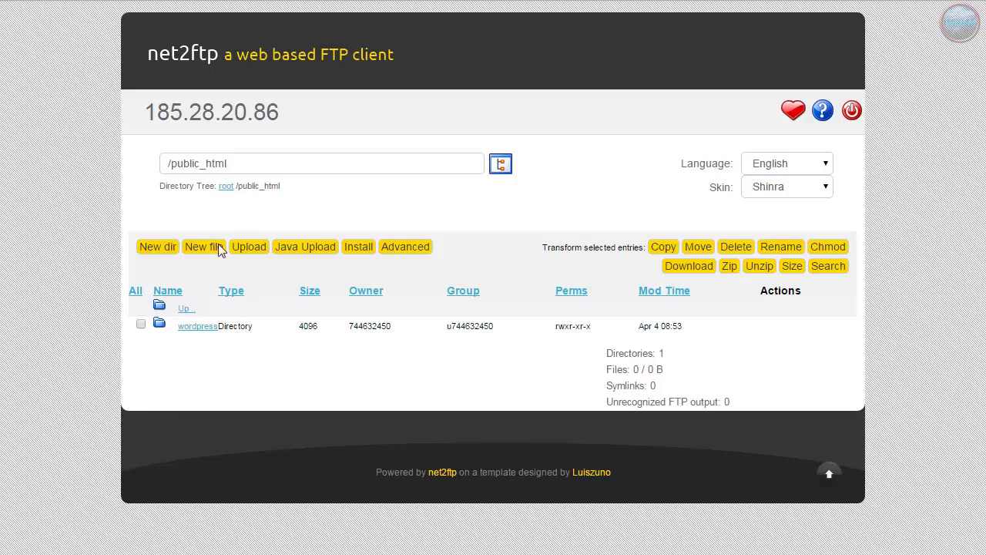
Select all items in the wordpress folder and start copying them
{"action": "left_click", "coordinate": [190, 329]}
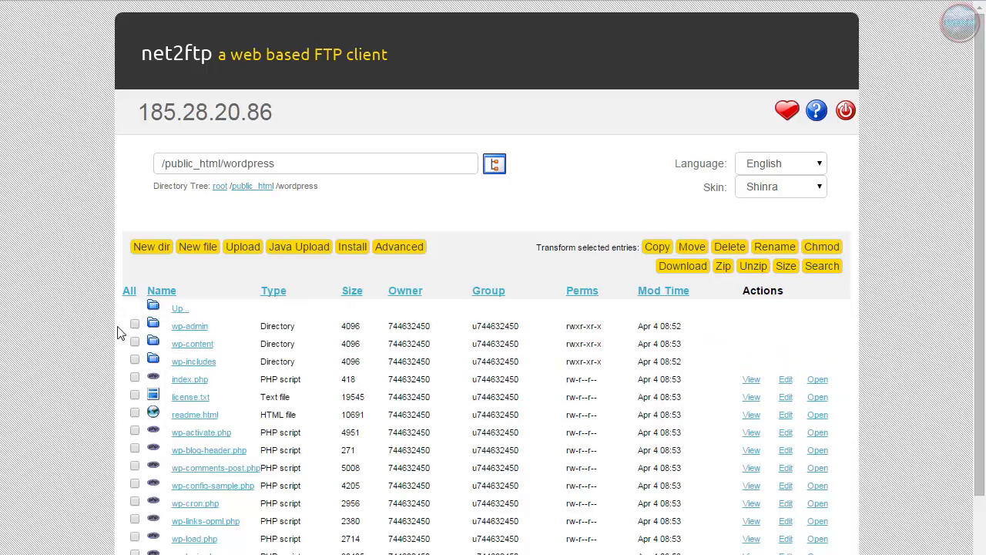
{"action": "left_click", "coordinate": [129, 291]}
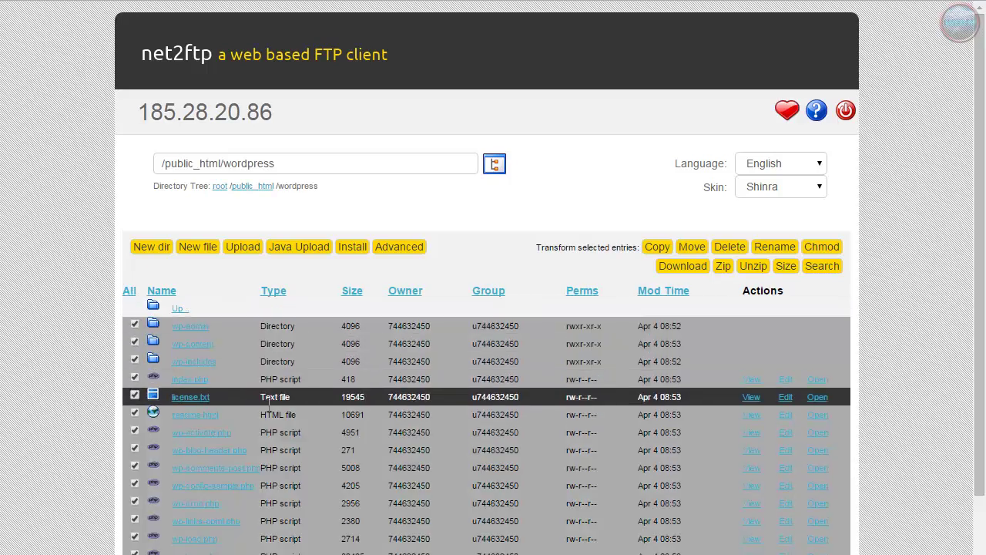
{"action": "scroll", "coordinate": [231, 416], "scroll_direction": "down", "scroll_amount": 3}
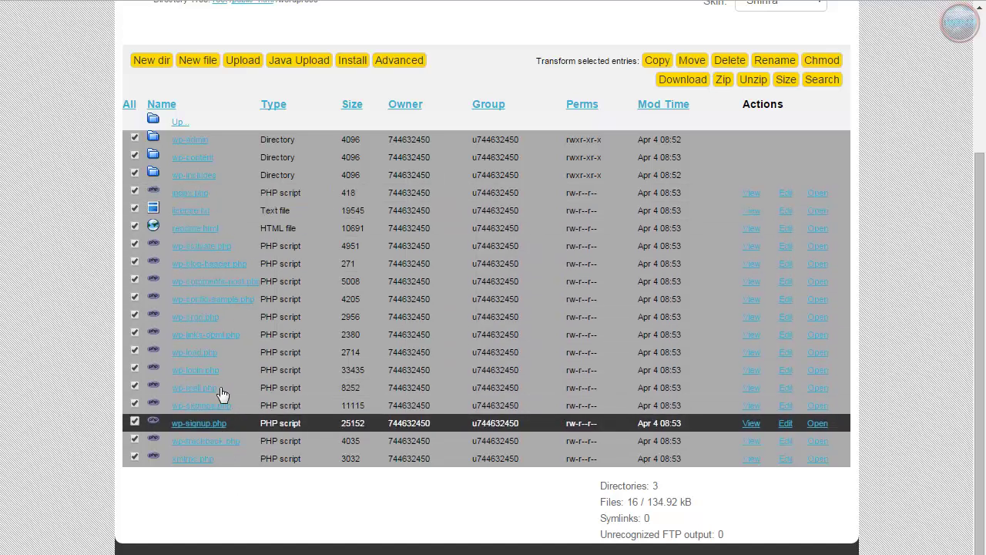
{"action": "scroll", "coordinate": [347, 351], "scroll_direction": "up", "scroll_amount": 1}
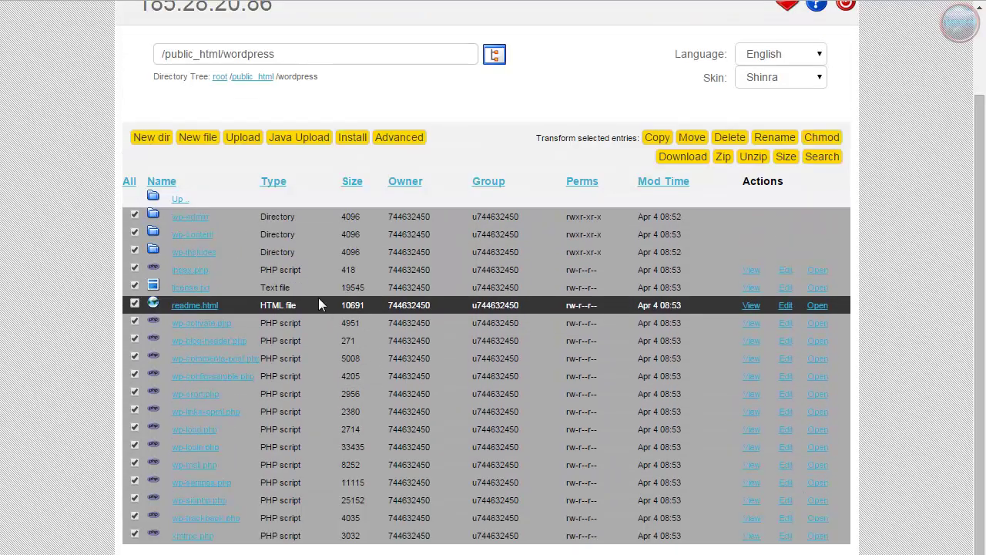
{"action": "left_click", "coordinate": [657, 139]}
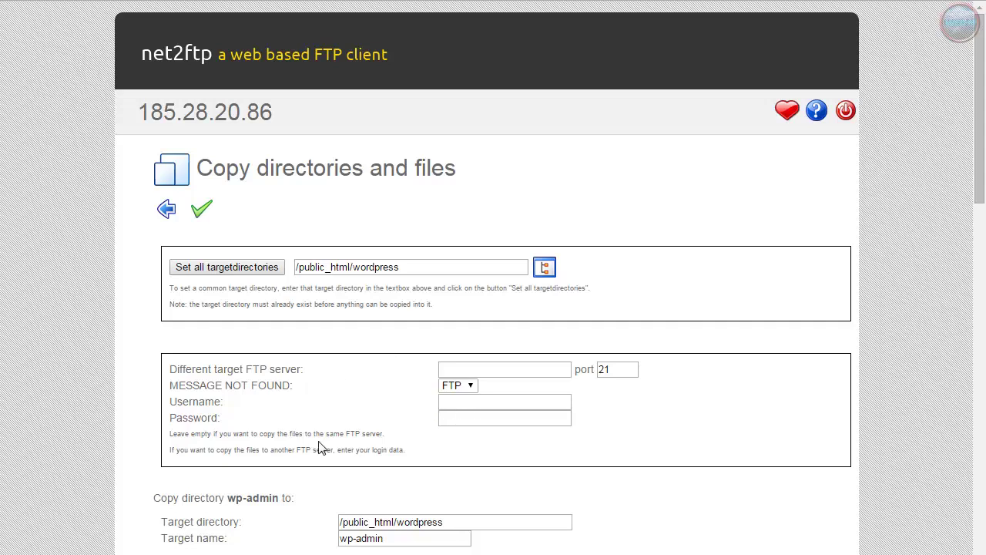
Change the wp-admin, wp-content and wp-includes target directories to /public_html/
{"action": "scroll", "coordinate": [328, 453], "scroll_direction": "down", "scroll_amount": 2}
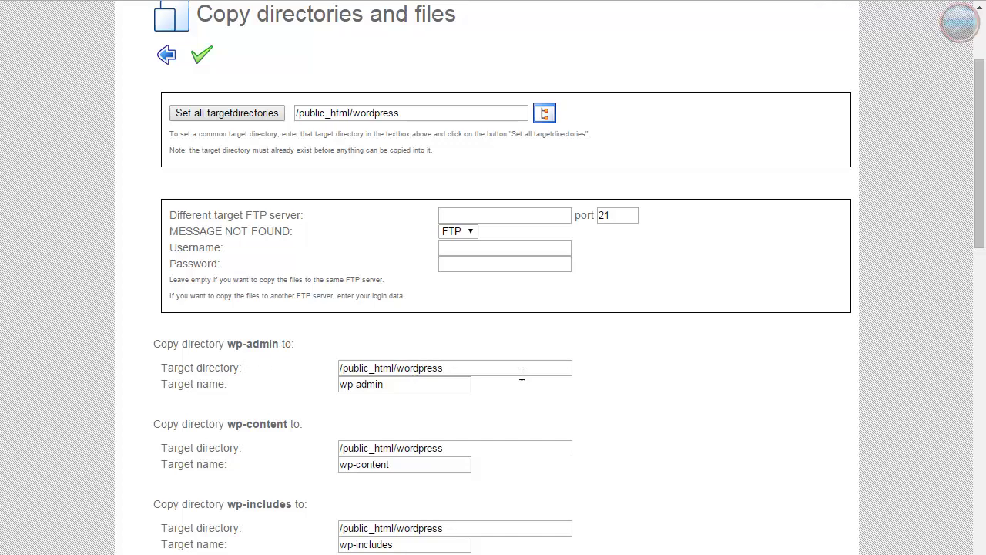
{"action": "scroll", "coordinate": [638, 372], "scroll_direction": "up", "scroll_amount": 2}
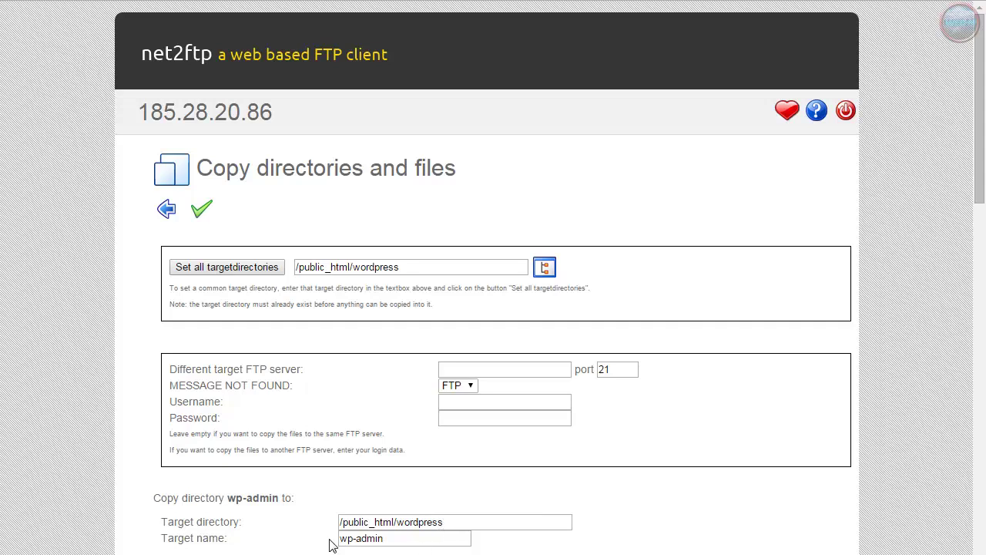
{"action": "scroll", "coordinate": [408, 444], "scroll_direction": "down", "scroll_amount": 2}
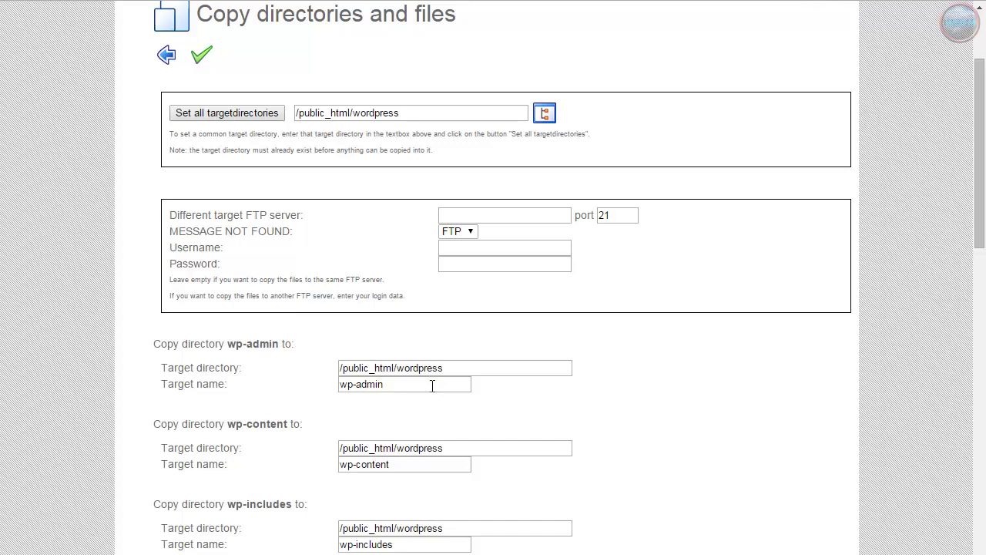
{"action": "scroll", "coordinate": [432, 385], "scroll_direction": "down", "scroll_amount": 1}
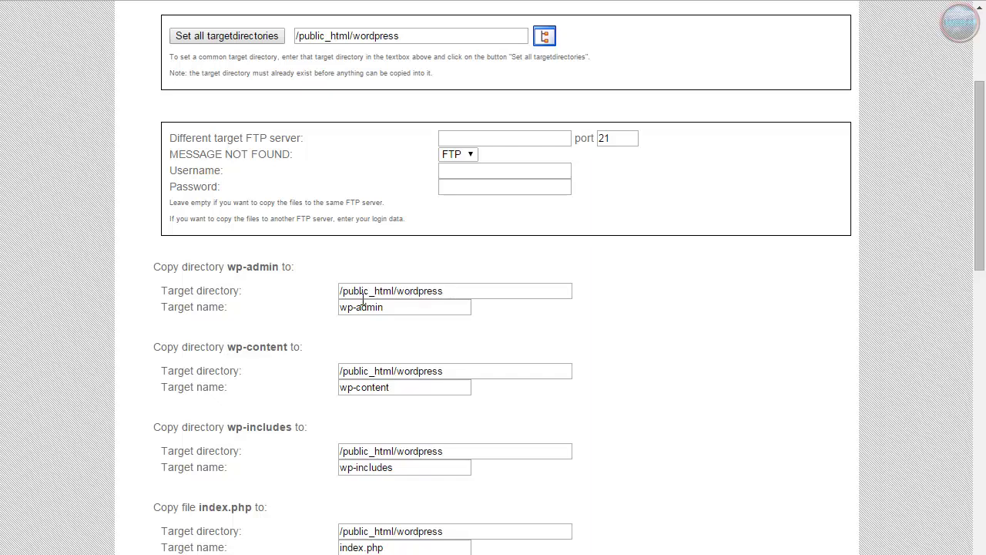
{"action": "left_click_drag", "start_coordinate": [343, 294], "coordinate": [455, 304]}
{"action": "left_click", "coordinate": [484, 299]}
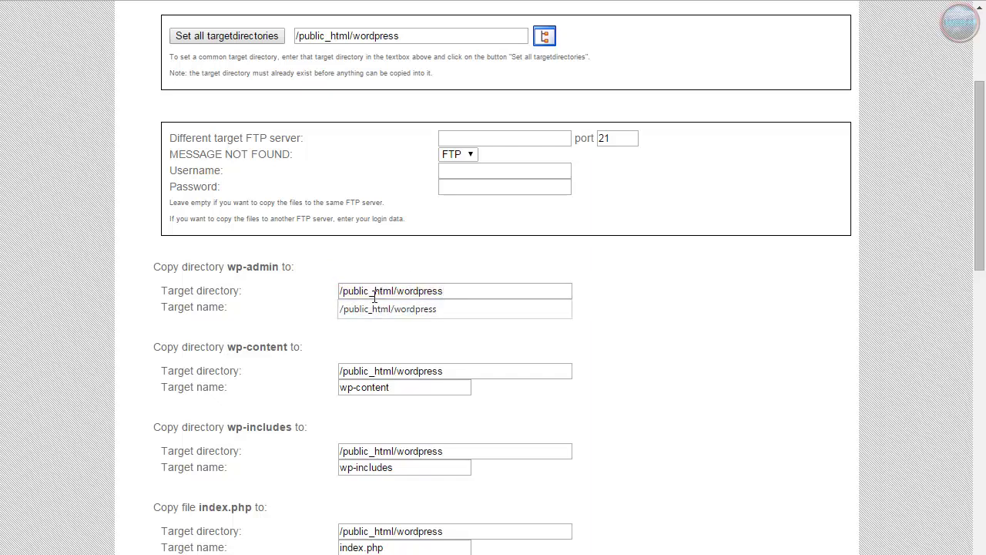
{"action": "left_click_drag", "start_coordinate": [342, 293], "coordinate": [392, 295]}
{"action": "left_click_drag", "start_coordinate": [397, 299], "coordinate": [458, 299]}
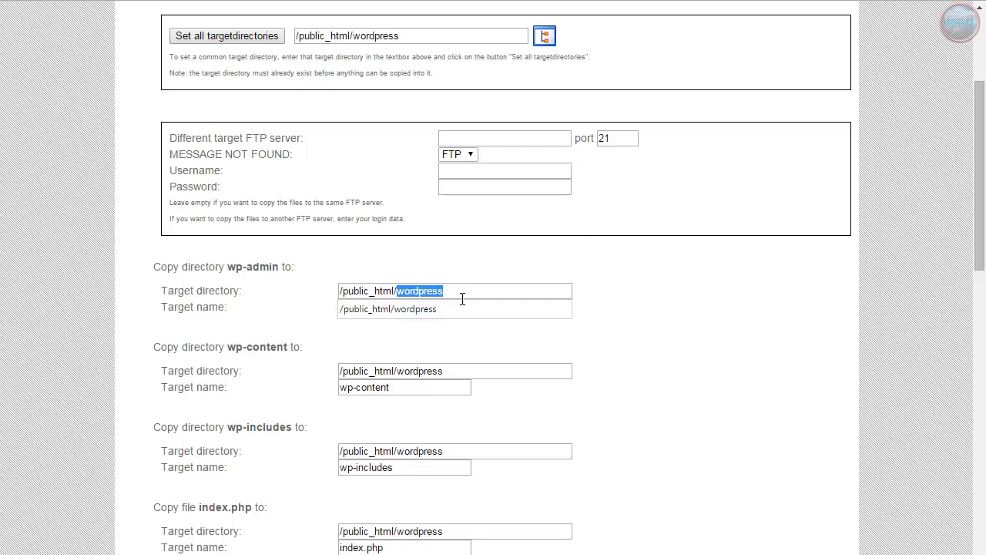
{"action": "key", "text": "BackSpace"}
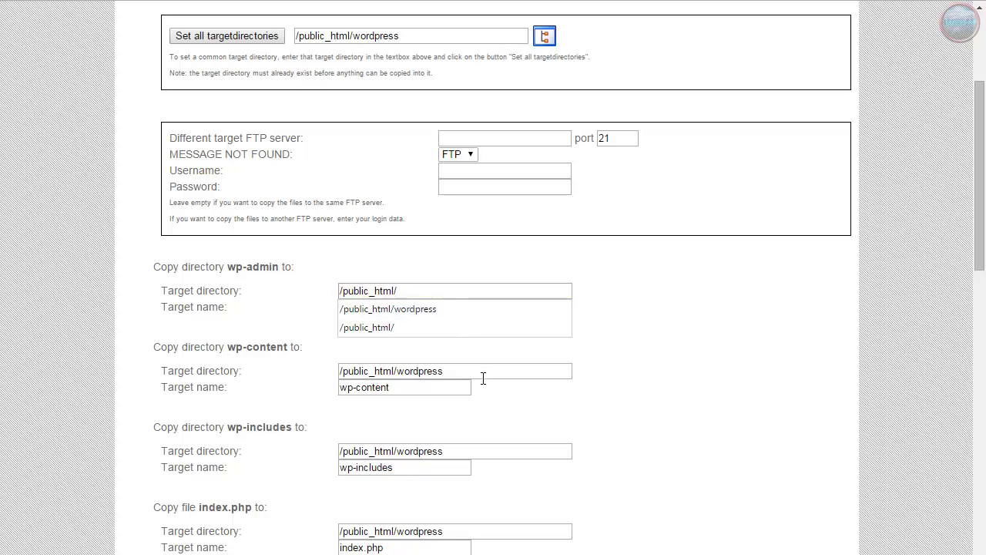
{"action": "left_click", "coordinate": [469, 371]}
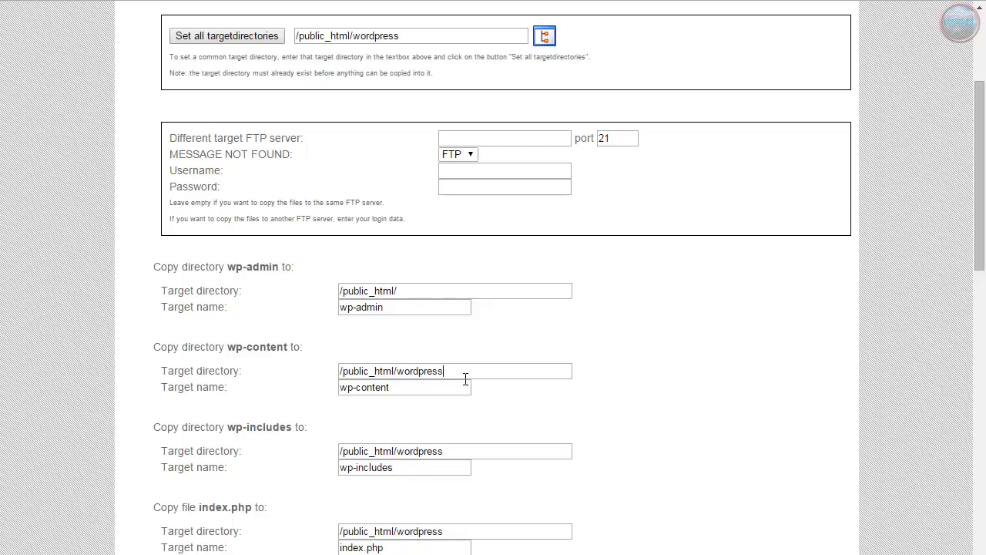
{"action": "left_click_drag", "start_coordinate": [465, 377], "coordinate": [405, 380]}
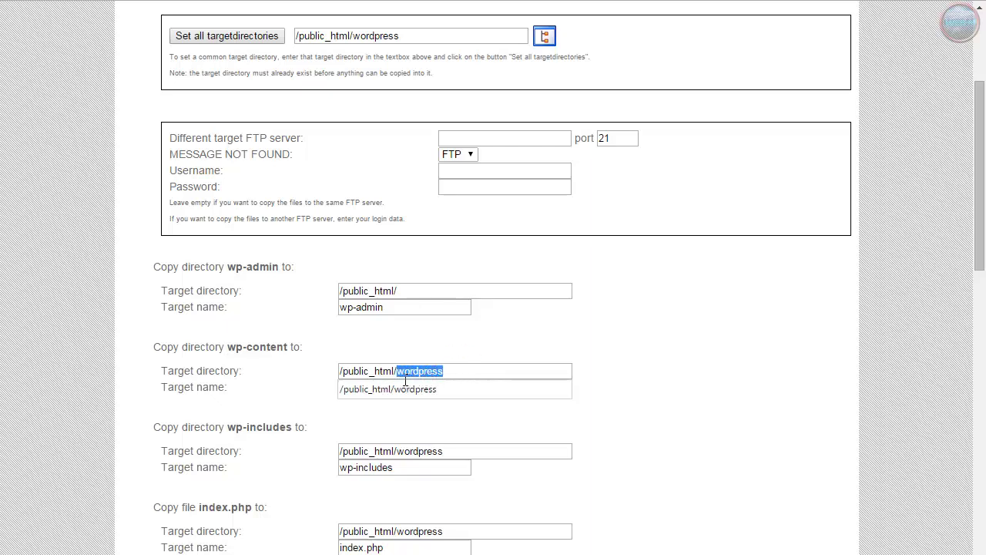
{"action": "key", "text": "BackSpace"}
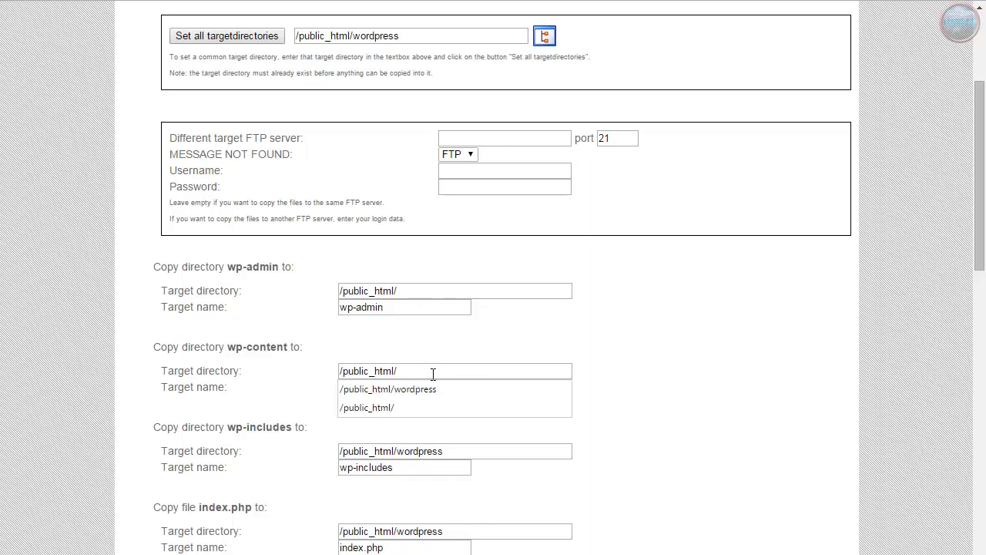
{"action": "left_click", "coordinate": [474, 453]}
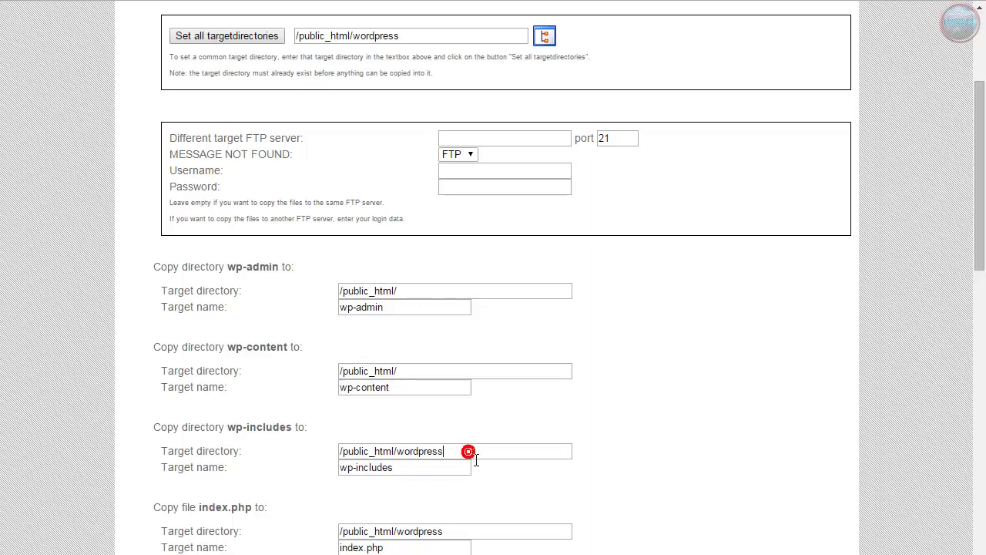
{"action": "key", "text": "BackSpace"}
{"action": "key", "text": "BackSpace"}
{"action": "key", "text": "BackSpace"}
{"action": "key", "text": "BackSpace"}
{"action": "key", "text": "BackSpace"}
{"action": "key", "text": "BackSpace"}
{"action": "key", "text": "BackSpace"}
{"action": "key", "text": "BackSpace"}
{"action": "key", "text": "BackSpace"}
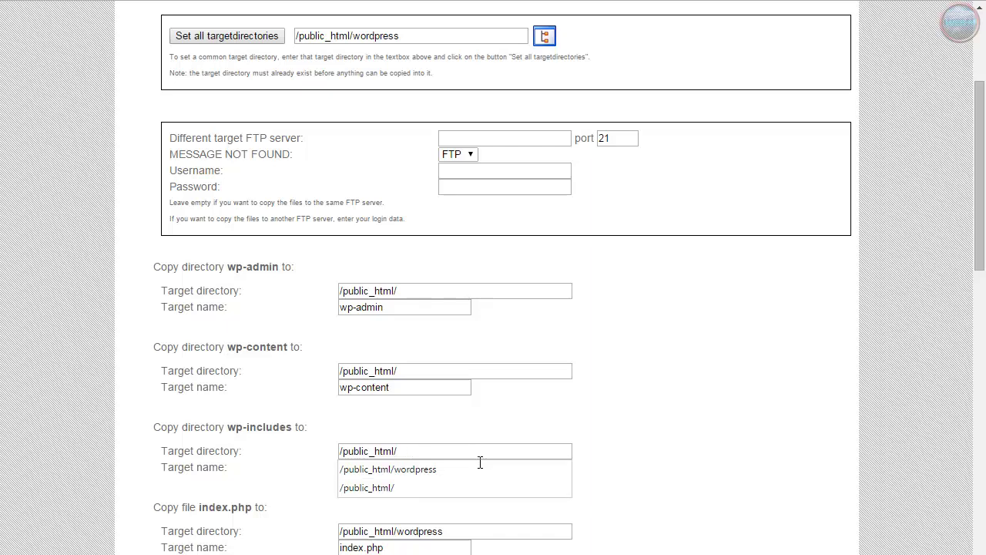
{"action": "left_click", "coordinate": [486, 545]}
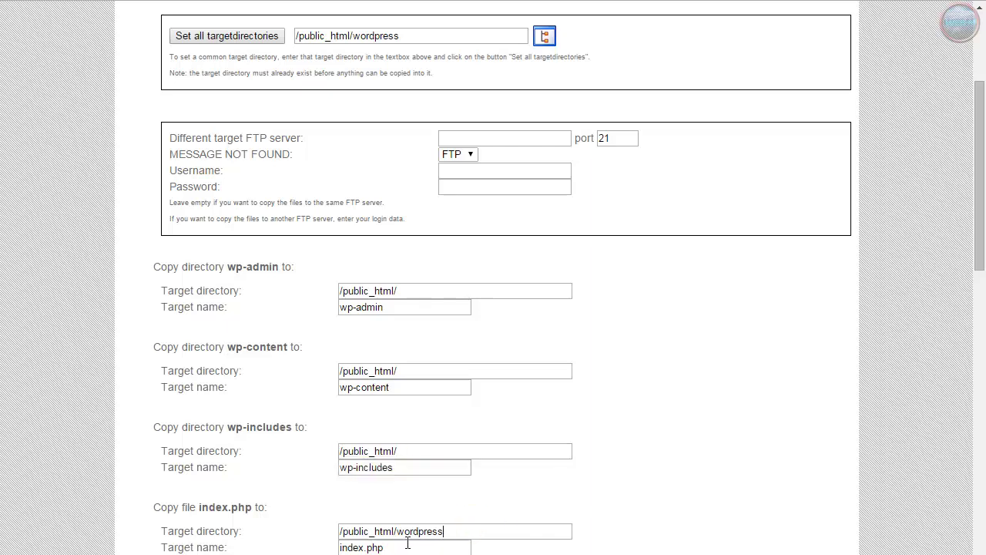
Change the index.php, readme.html, wp-config-sample.php, wp-cron.php and wp-links-opml.php targets to /public_html/
{"action": "left_click_drag", "start_coordinate": [397, 531], "coordinate": [500, 544]}
{"action": "key", "text": "BackSpace"}
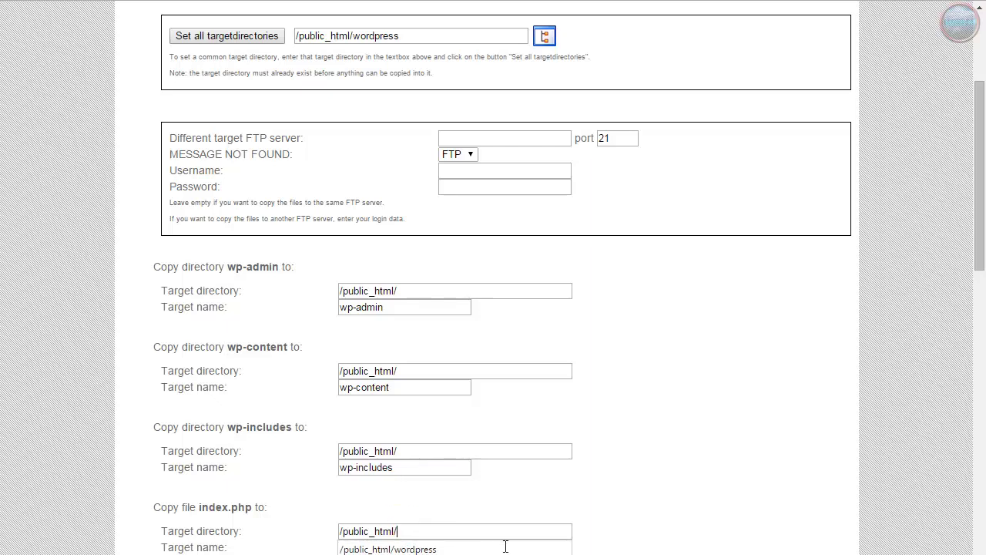
{"action": "key", "text": "Escape"}
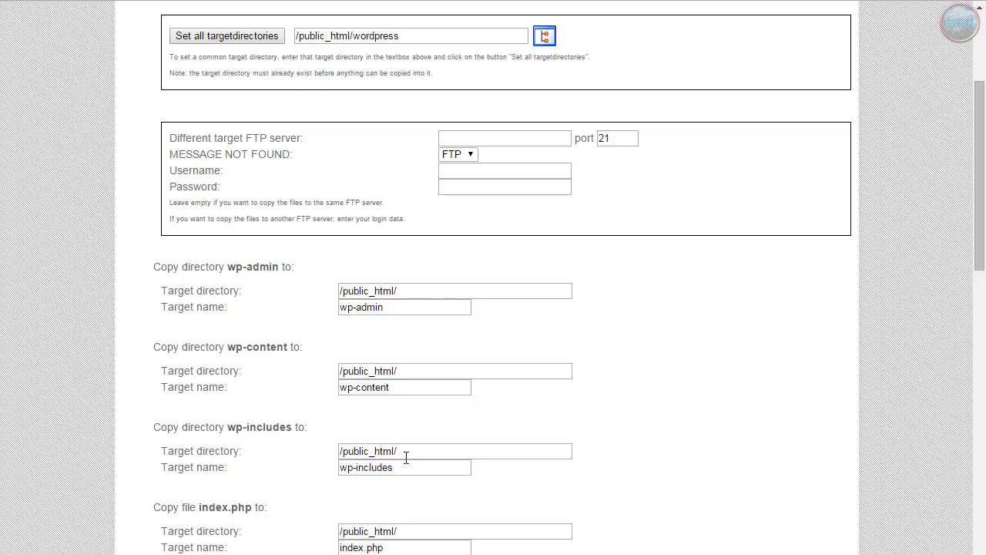
{"action": "scroll", "coordinate": [698, 523], "scroll_direction": "down", "scroll_amount": 4}
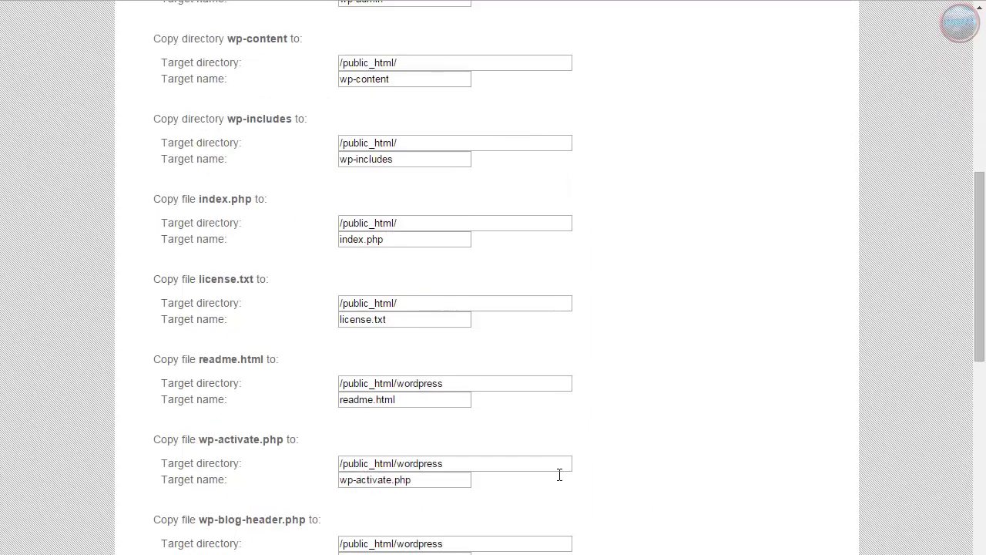
{"action": "left_click_drag", "start_coordinate": [396, 386], "coordinate": [466, 396]}
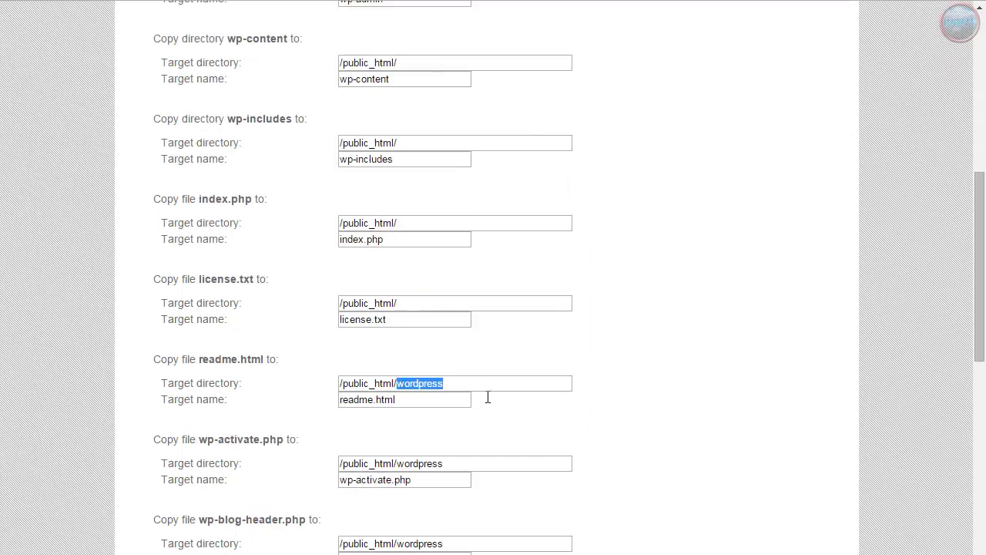
{"action": "key", "text": "BackSpace"}
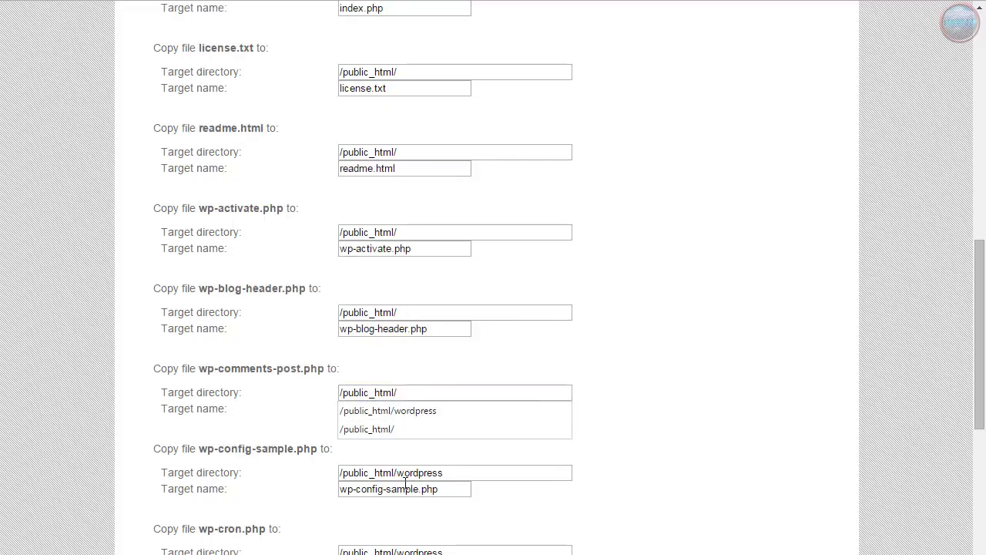
{"action": "left_click_drag", "start_coordinate": [396, 473], "coordinate": [495, 482]}
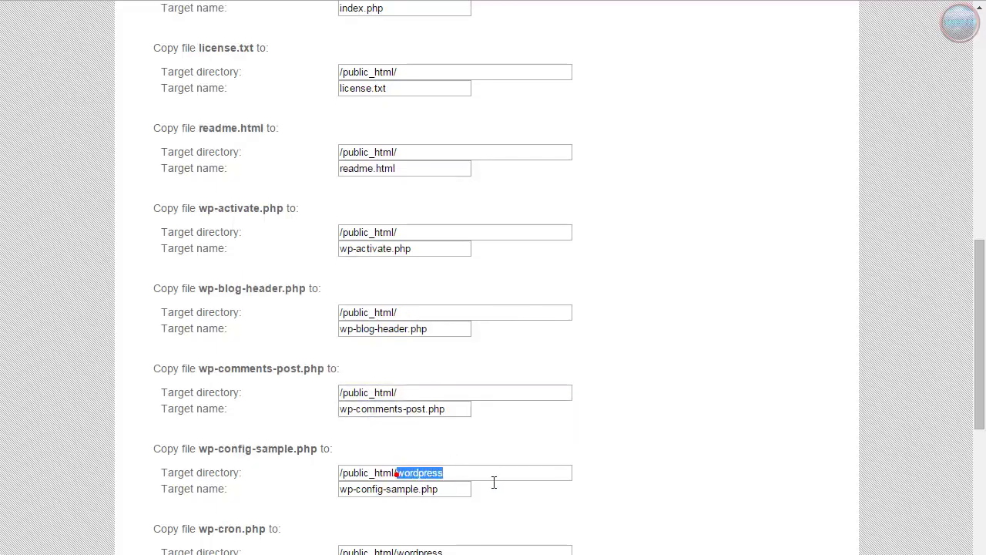
{"action": "key", "text": "BackSpace"}
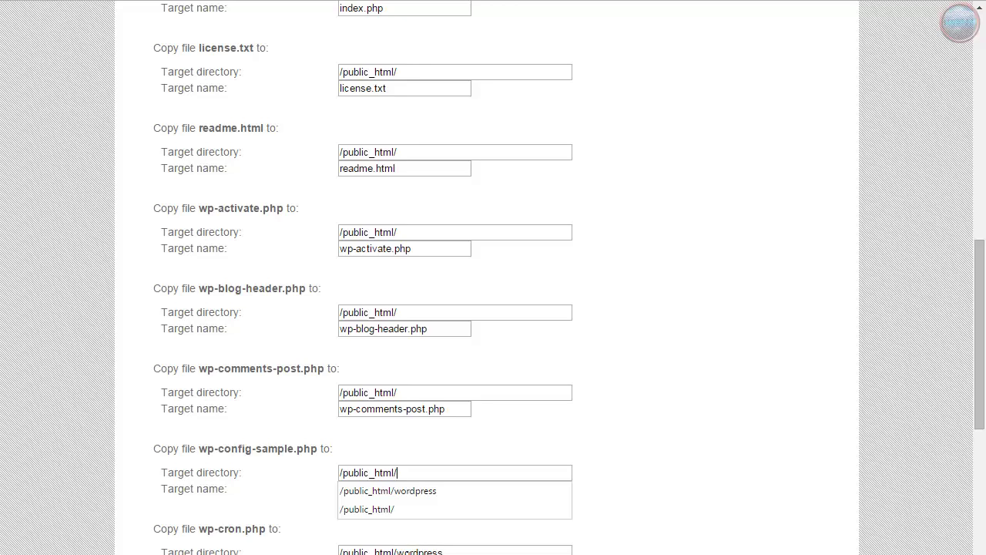
{"action": "left_click_drag", "start_coordinate": [396, 552], "coordinate": [444, 552]}
{"action": "key", "text": "BackSpace"}
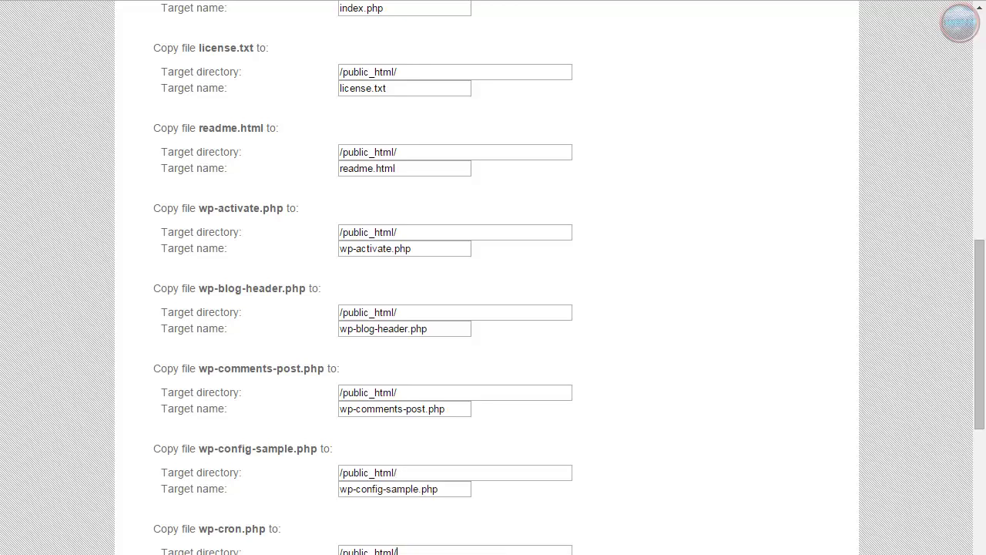
{"action": "scroll", "coordinate": [470, 511], "scroll_direction": "down", "scroll_amount": 2}
{"action": "scroll", "coordinate": [469, 511], "scroll_direction": "up", "scroll_amount": 1}
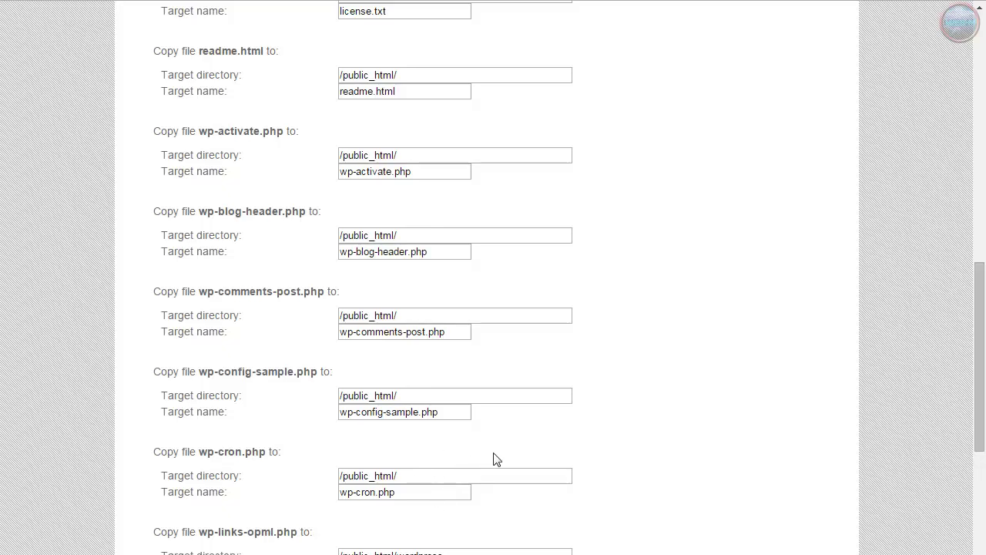
{"action": "double_click", "coordinate": [400, 552]}
{"action": "key", "text": "BackSpace"}
Change the wp-load.php, wp-login.php, wp-mail.php, wp-settings.php and wp-signup.php targets to /public_html/
{"action": "scroll", "coordinate": [413, 498], "scroll_direction": "down", "scroll_amount": 2}
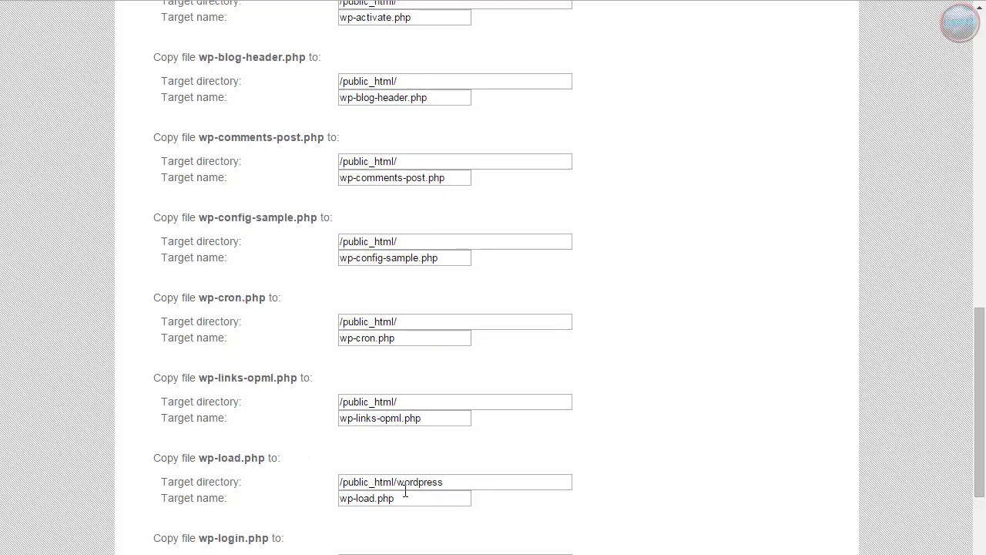
{"action": "double_click", "coordinate": [408, 484]}
{"action": "key", "text": "BackSpace"}
{"action": "double_click", "coordinate": [399, 550]}
{"action": "scroll", "coordinate": [587, 552], "scroll_direction": "down", "scroll_amount": 3}
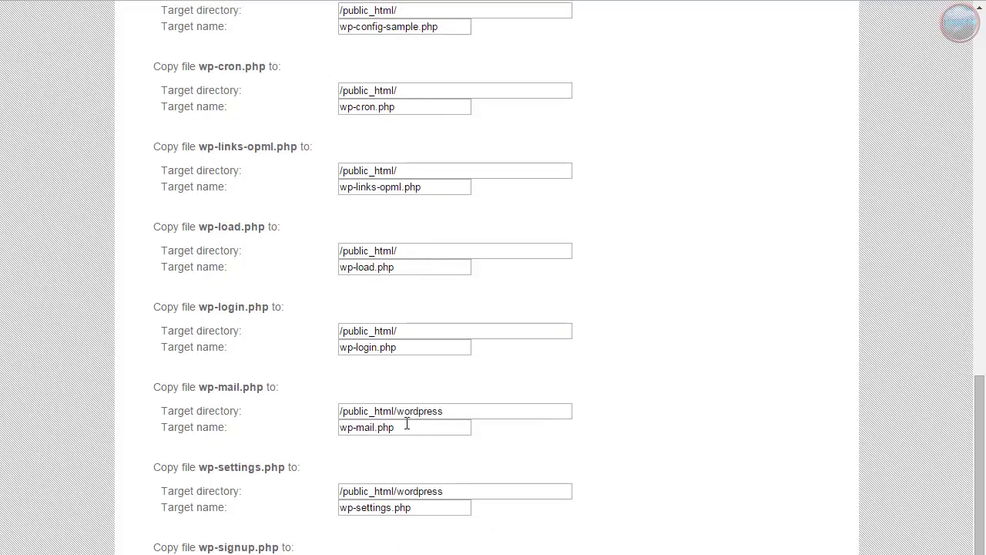
{"action": "double_click", "coordinate": [408, 413]}
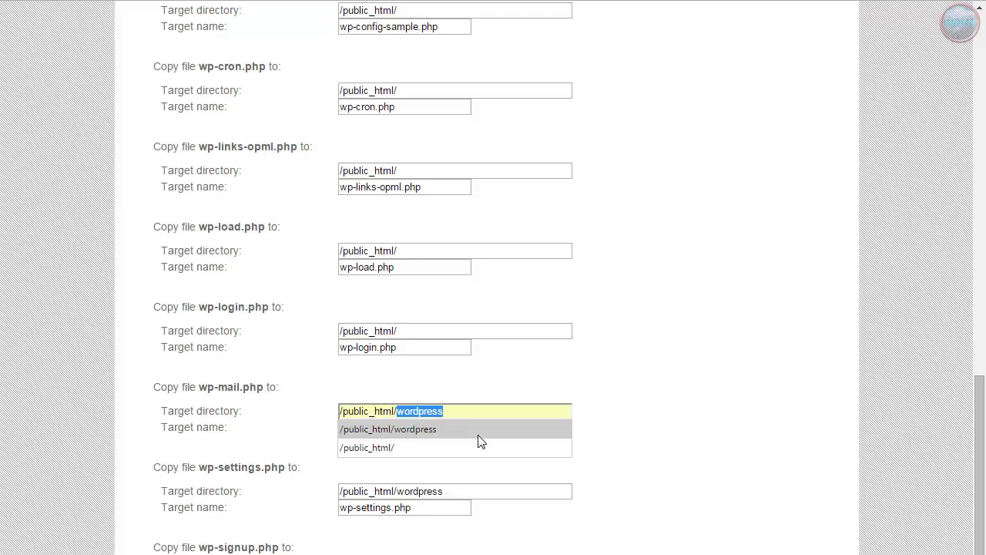
{"action": "key", "text": "BackSpace"}
{"action": "left_click", "coordinate": [661, 478]}
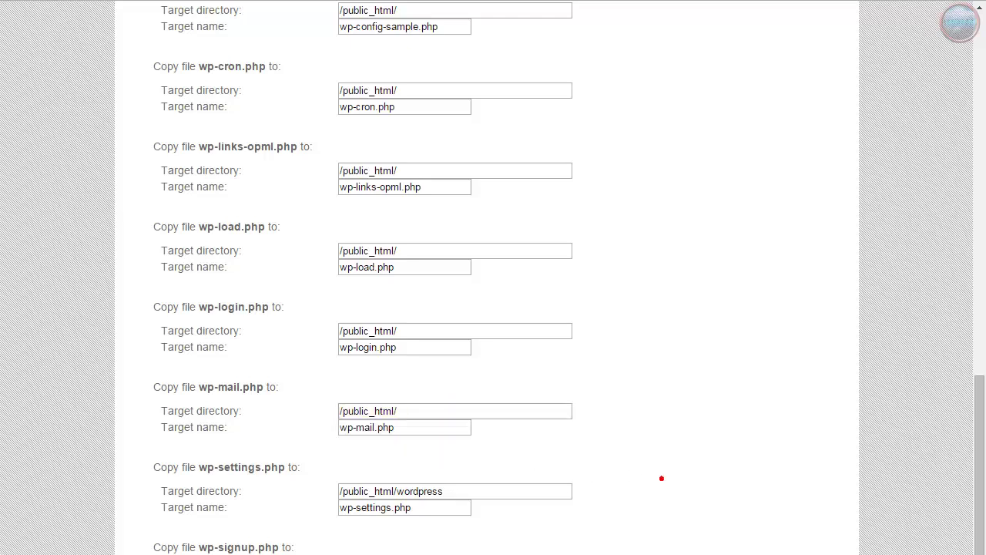
{"action": "double_click", "coordinate": [420, 492]}
{"action": "key", "text": "BackSpace"}
{"action": "left_click", "coordinate": [601, 529]}
{"action": "scroll", "coordinate": [655, 547], "scroll_direction": "down", "scroll_amount": 1}
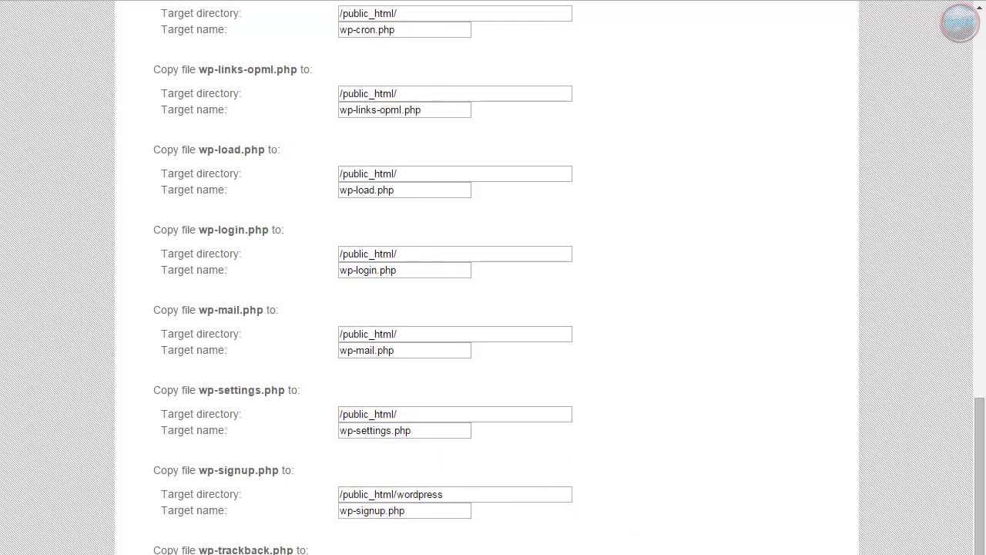
{"action": "double_click", "coordinate": [401, 494]}
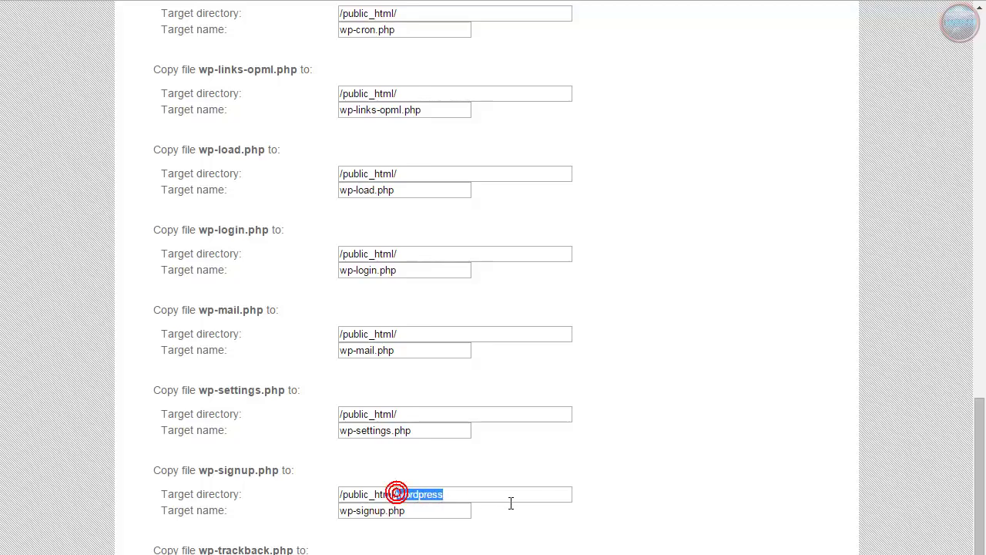
{"action": "key", "text": "BackSpace"}
{"action": "left_click", "coordinate": [645, 532]}
Change the wp-trackback.php and xmlrpc.php targets to /public_html/ and scroll back to the form's top
{"action": "scroll", "coordinate": [655, 547], "scroll_direction": "down", "scroll_amount": 2}
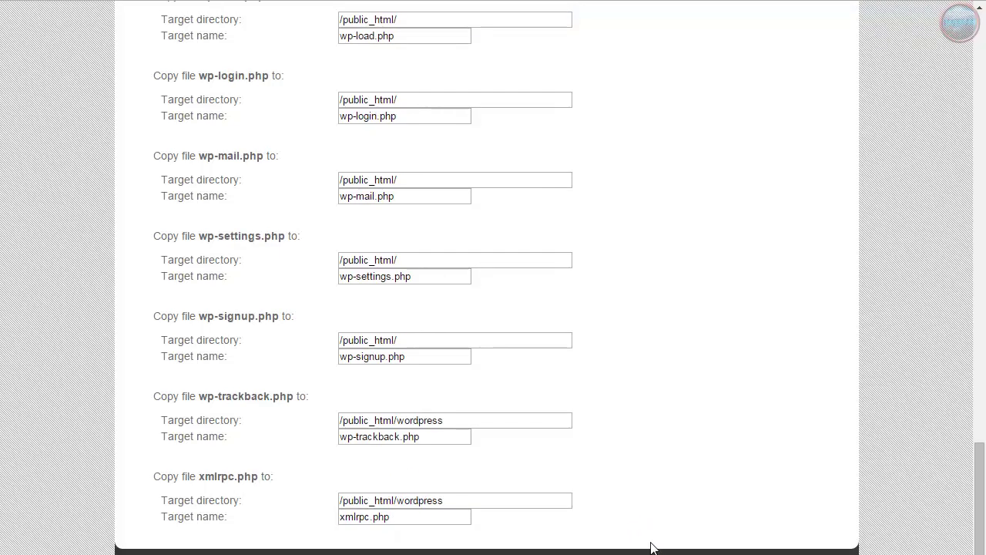
{"action": "double_click", "coordinate": [406, 420]}
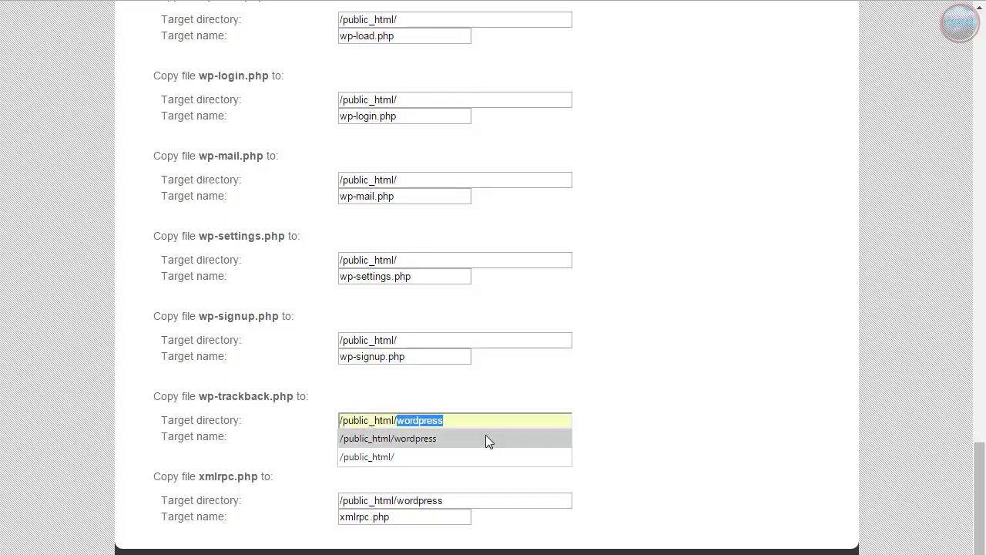
{"action": "key", "text": "BackSpace"}
{"action": "left_click", "coordinate": [639, 438]}
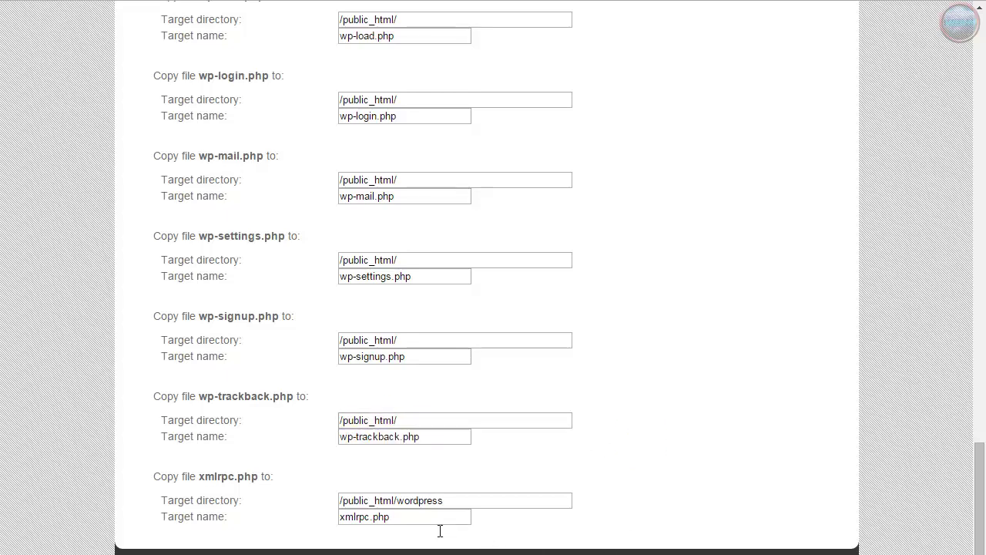
{"action": "double_click", "coordinate": [406, 501]}
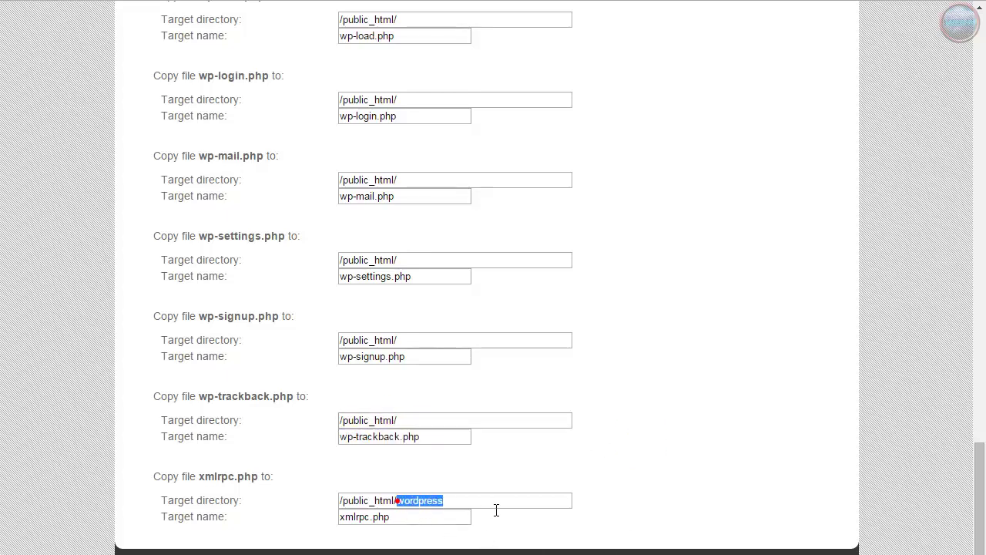
{"action": "key", "text": "BackSpace"}
{"action": "left_click", "coordinate": [638, 500]}
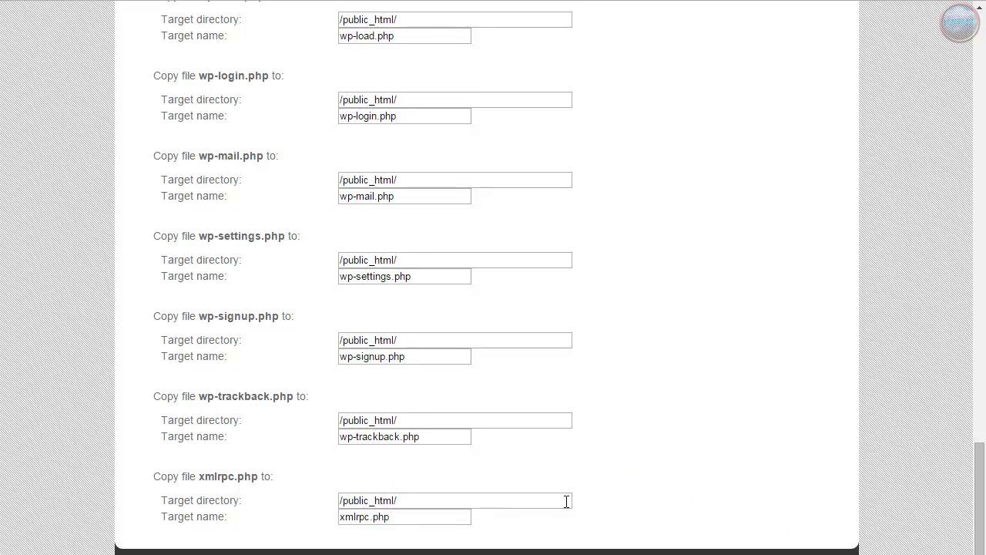
{"action": "scroll", "coordinate": [565, 502], "scroll_direction": "up", "scroll_amount": 8}
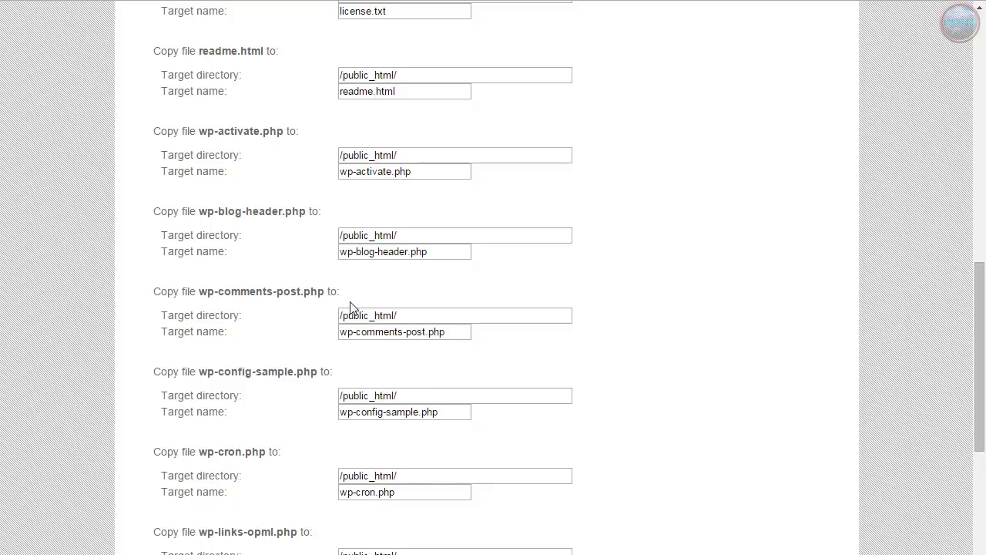
{"action": "scroll", "coordinate": [608, 406], "scroll_direction": "up", "scroll_amount": 11}
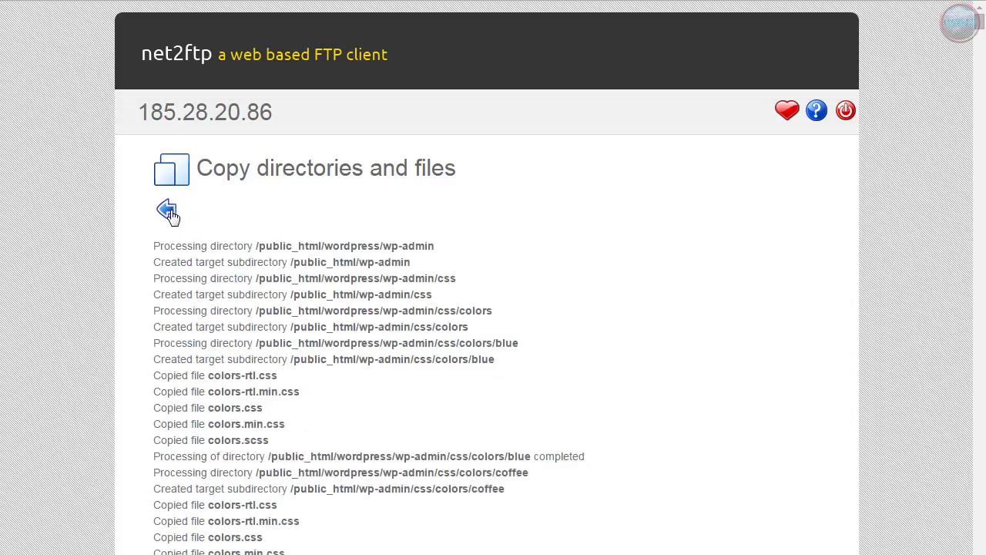
Go back from the finished copy log to the /public_html/wordpress file listing
{"action": "left_click", "coordinate": [167, 212]}
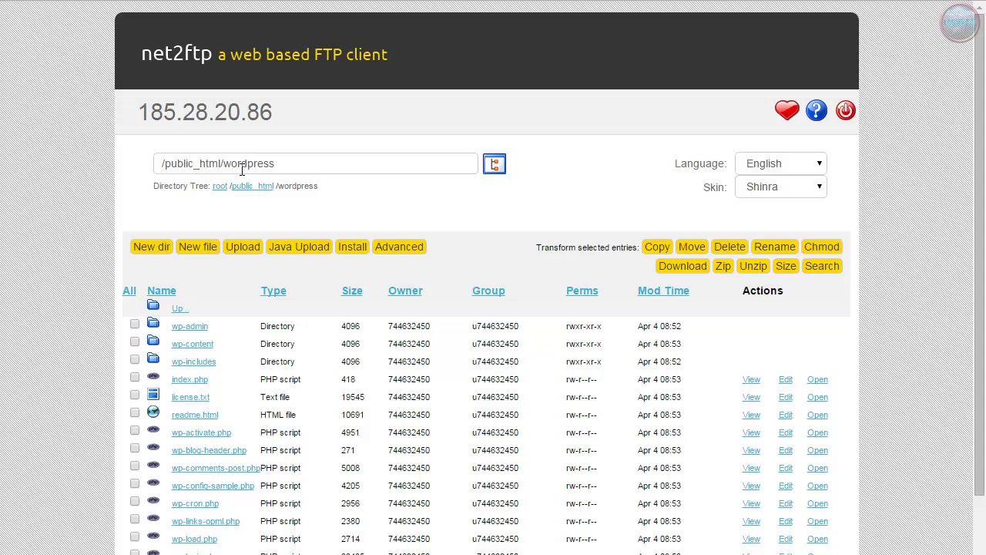
Delete the leftover wordpress folder from /public_html and return to the file listing
{"action": "left_click", "coordinate": [179, 311]}
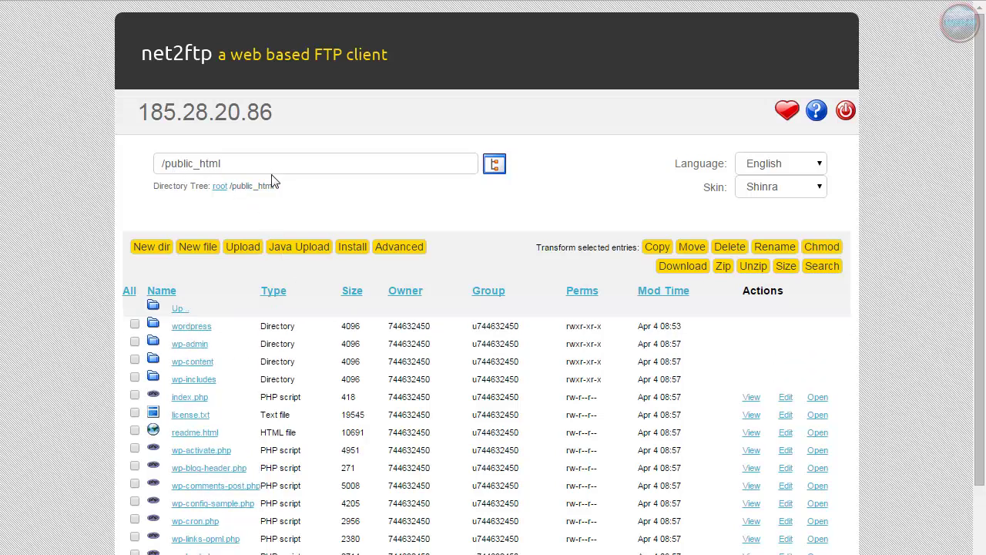
{"action": "scroll", "coordinate": [299, 394], "scroll_direction": "down", "scroll_amount": 1}
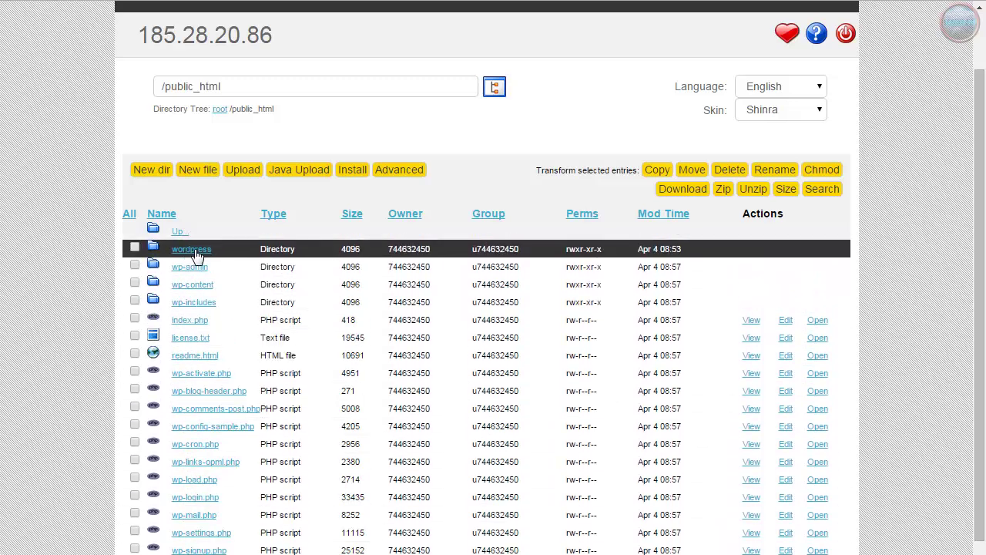
{"action": "scroll", "coordinate": [133, 240], "scroll_direction": "down", "scroll_amount": 1}
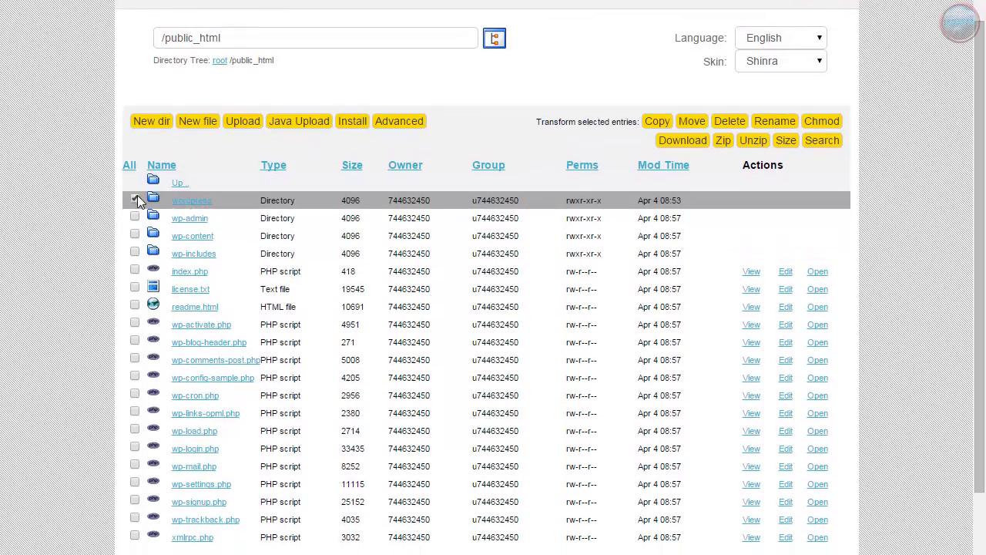
{"action": "left_click", "coordinate": [135, 172]}
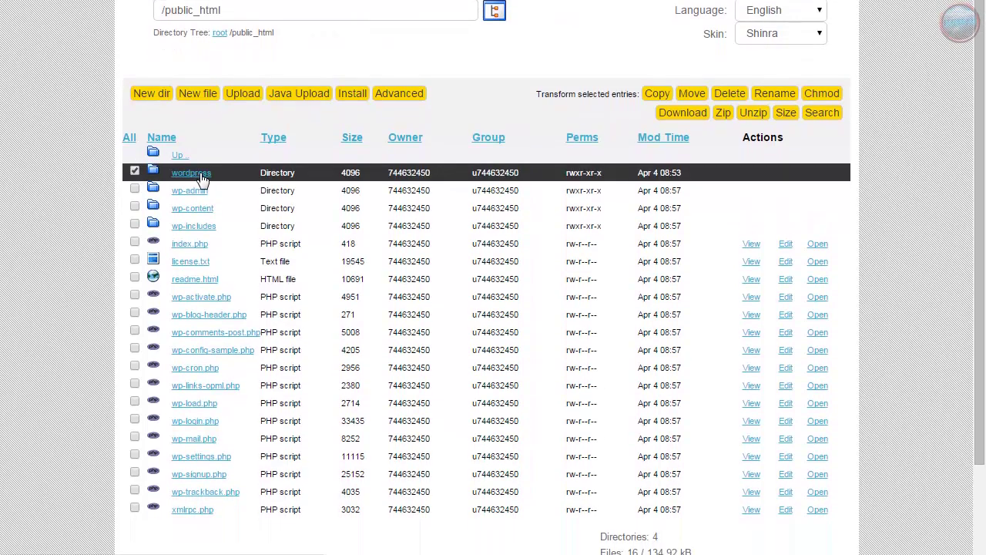
{"action": "left_click", "coordinate": [727, 94]}
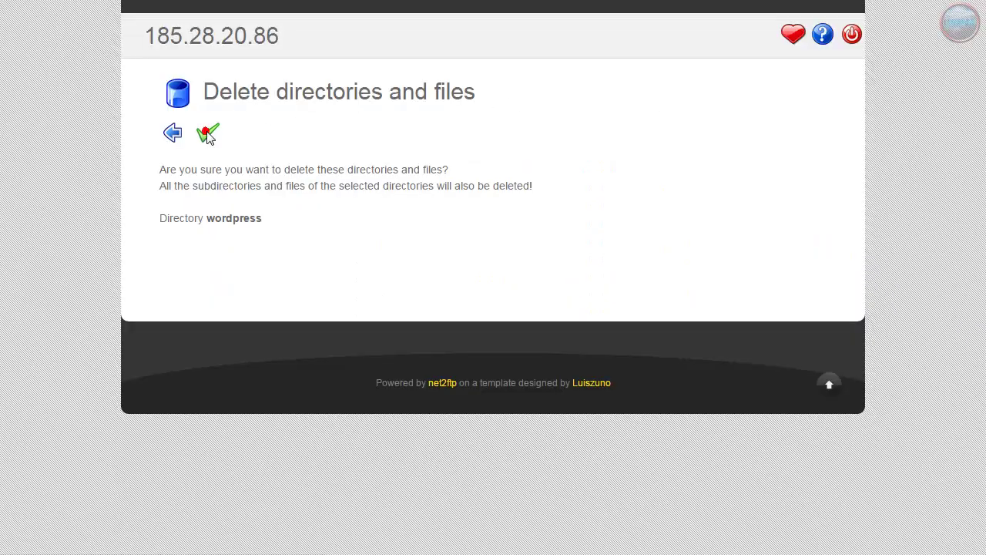
{"action": "left_click", "coordinate": [208, 136]}
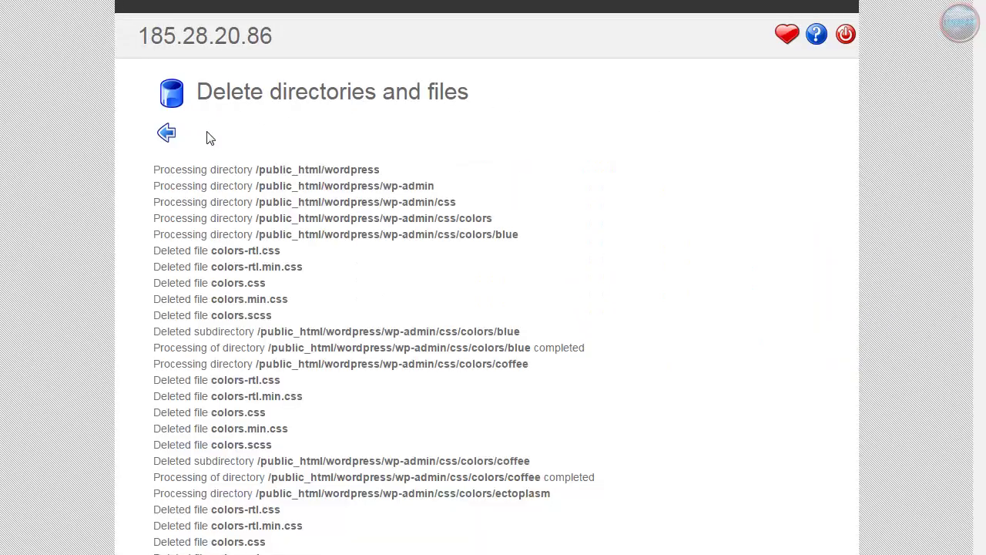
{"action": "left_click", "coordinate": [167, 134]}
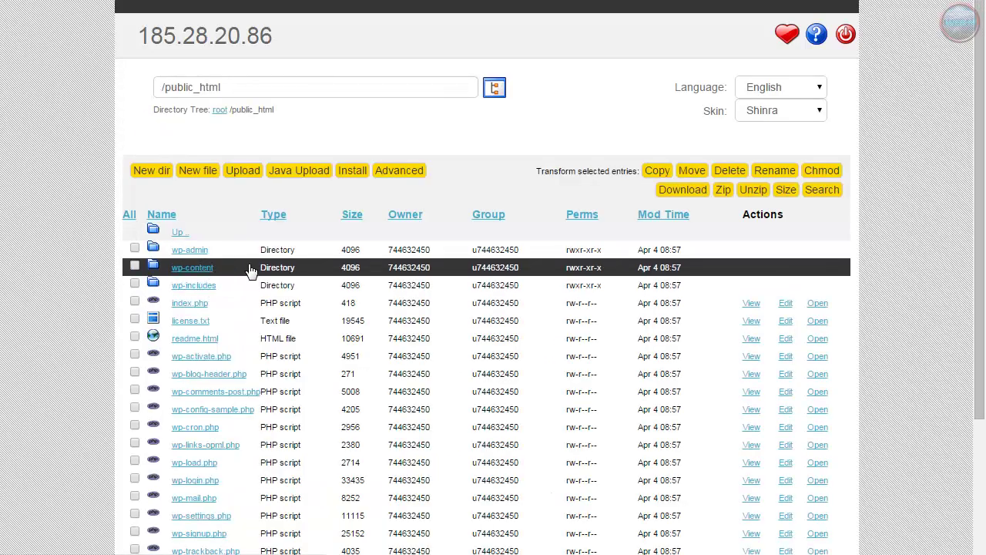
{"action": "scroll", "coordinate": [251, 272], "scroll_direction": "down", "scroll_amount": 3}
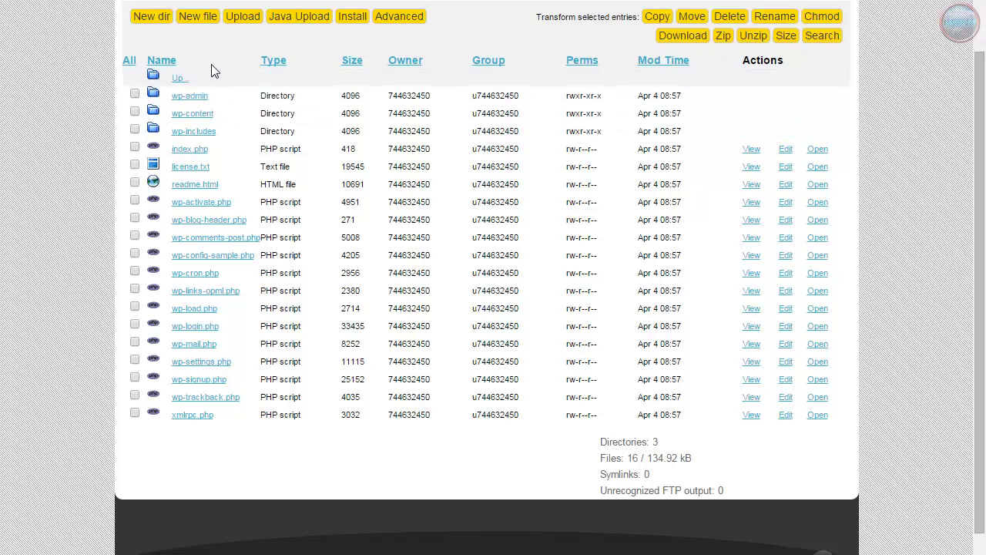
{"action": "scroll", "coordinate": [249, 254], "scroll_direction": "up", "scroll_amount": 2}
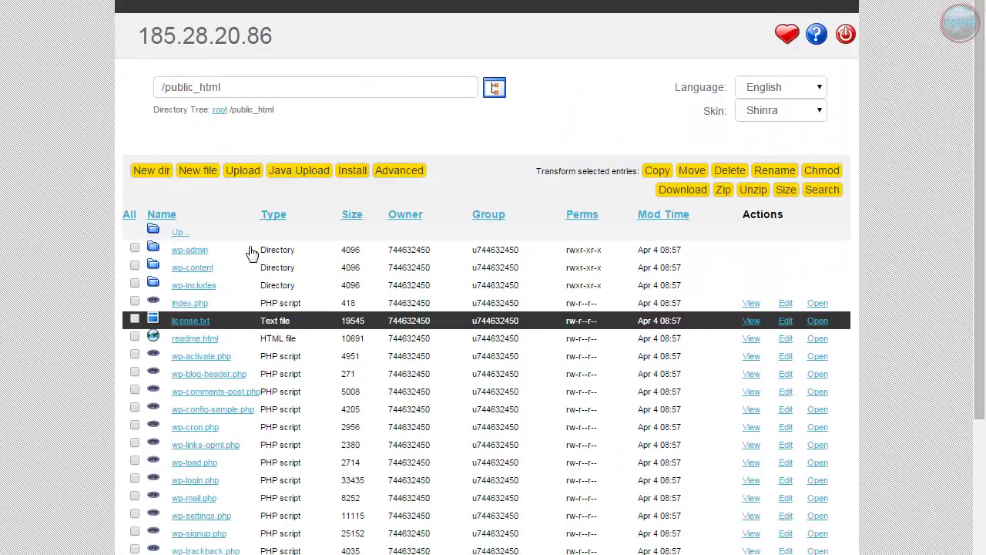
{"action": "scroll", "coordinate": [308, 314], "scroll_direction": "down", "scroll_amount": 3}
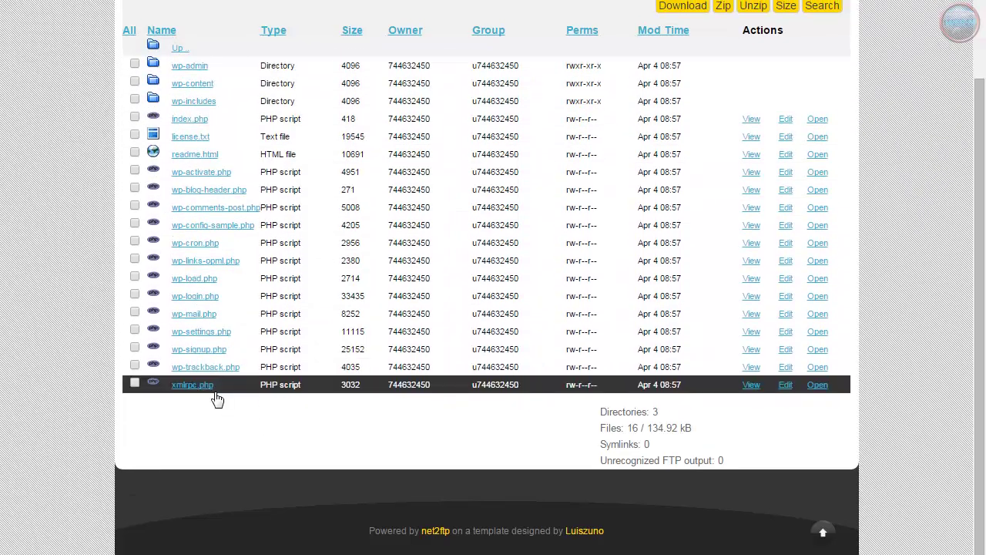
{"action": "scroll", "coordinate": [216, 398], "scroll_direction": "up", "scroll_amount": 4}
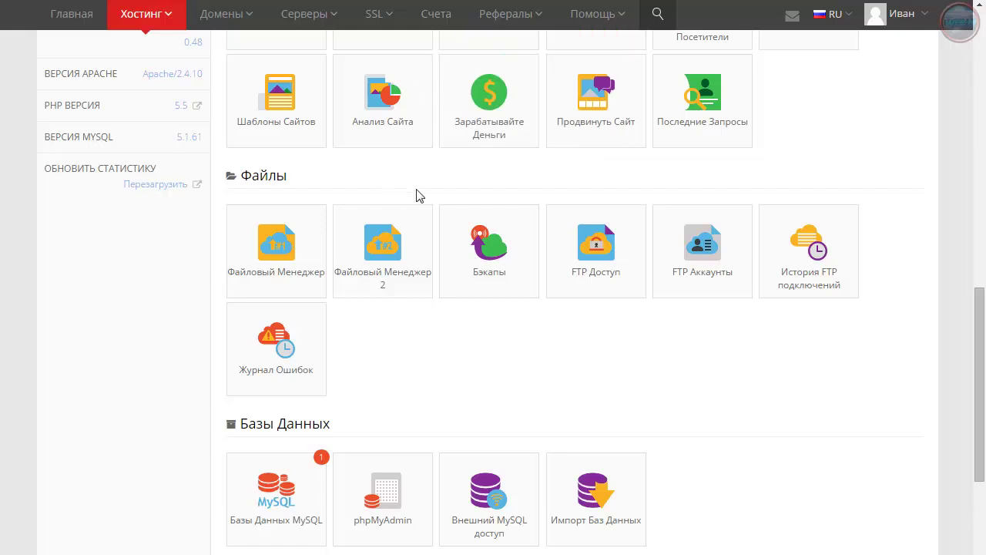
Open blog-ivana.esy.es from the hPanel sidebar to reach the WordPress setup welcome page
{"action": "scroll", "coordinate": [419, 197], "scroll_direction": "up", "scroll_amount": 20}
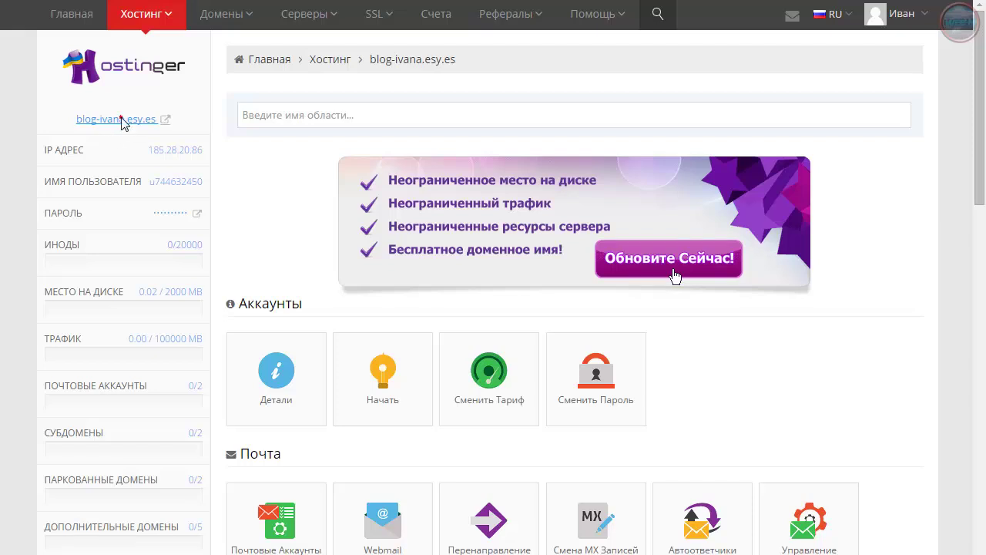
{"action": "left_click", "coordinate": [121, 122]}
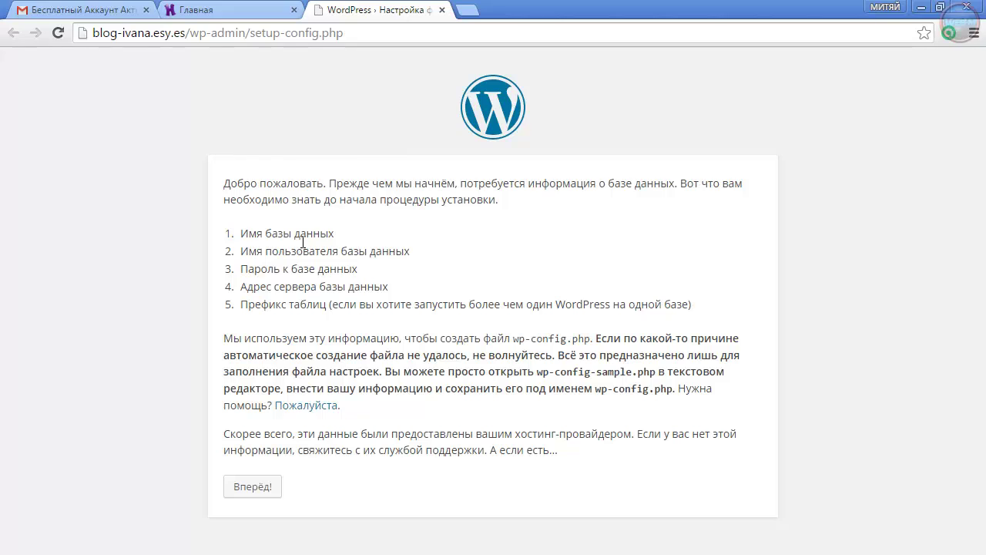
Close the duplicate setup tab and continue past the welcome page with 'Вперёд!'
{"action": "left_click", "coordinate": [197, 11]}
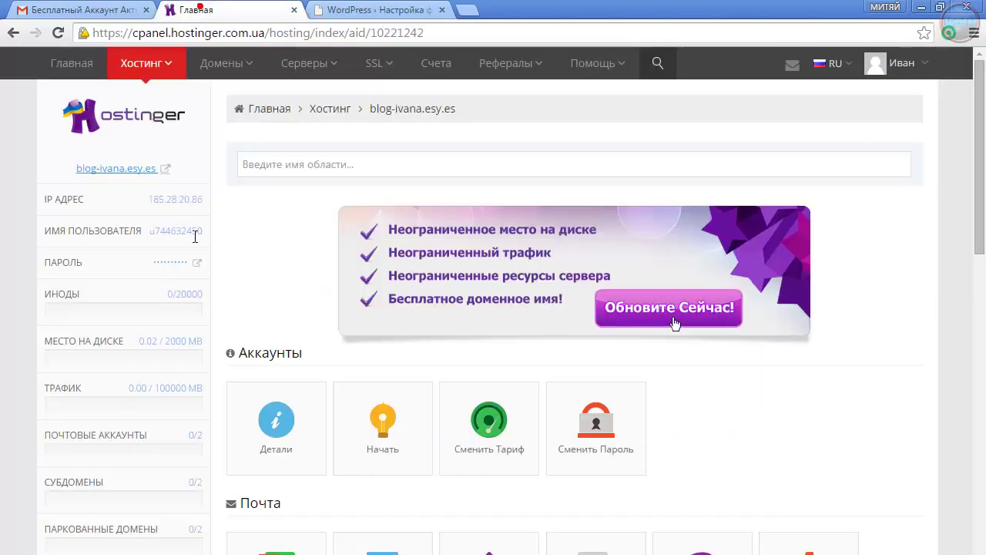
{"action": "left_click", "coordinate": [124, 171]}
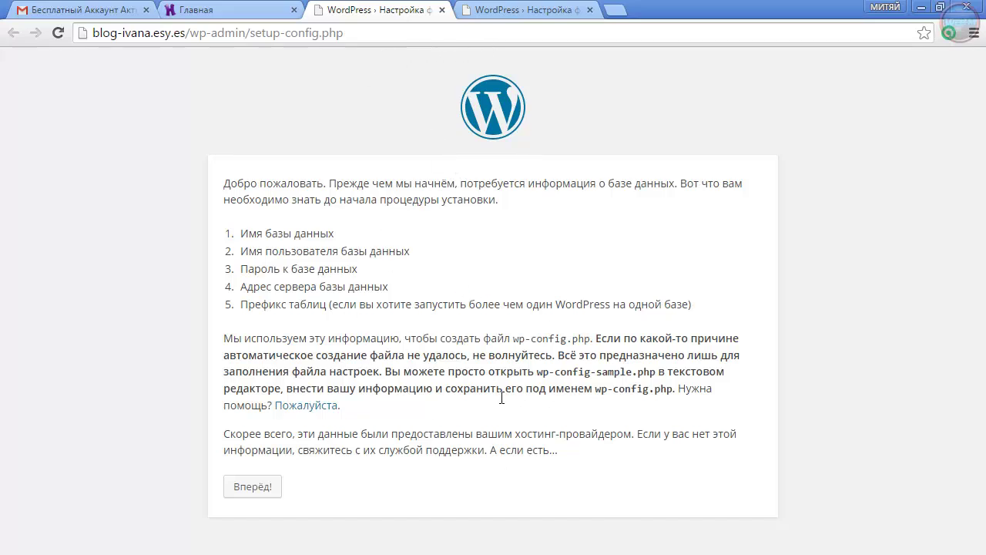
{"action": "left_click", "coordinate": [589, 9]}
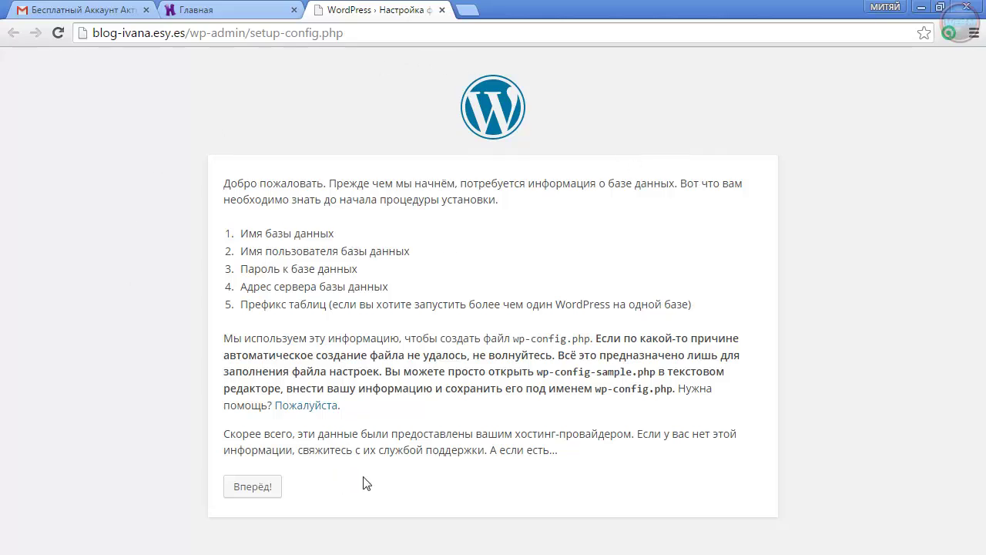
{"action": "left_click", "coordinate": [251, 488]}
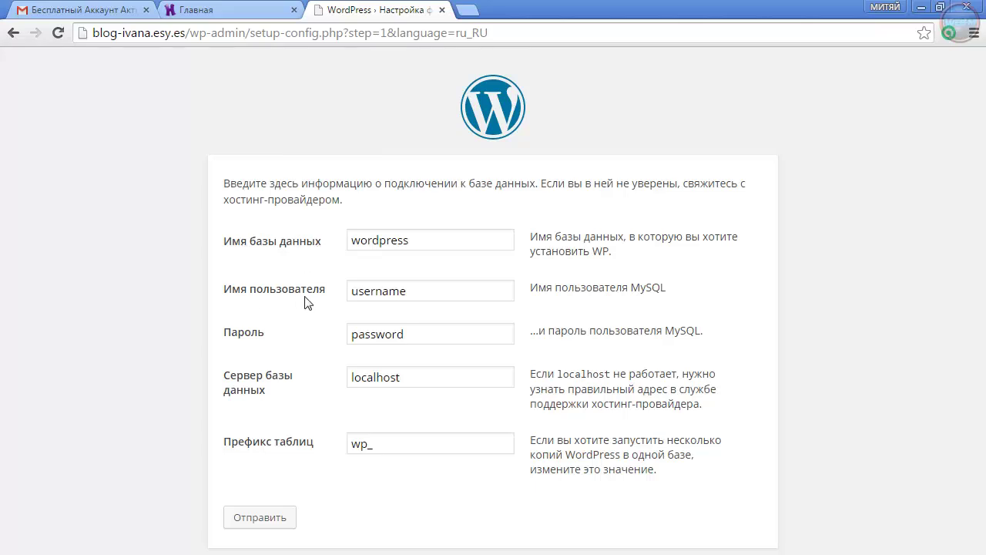
Sign back into hPanel with the account password, staying signed in
{"action": "left_click", "coordinate": [223, 11]}
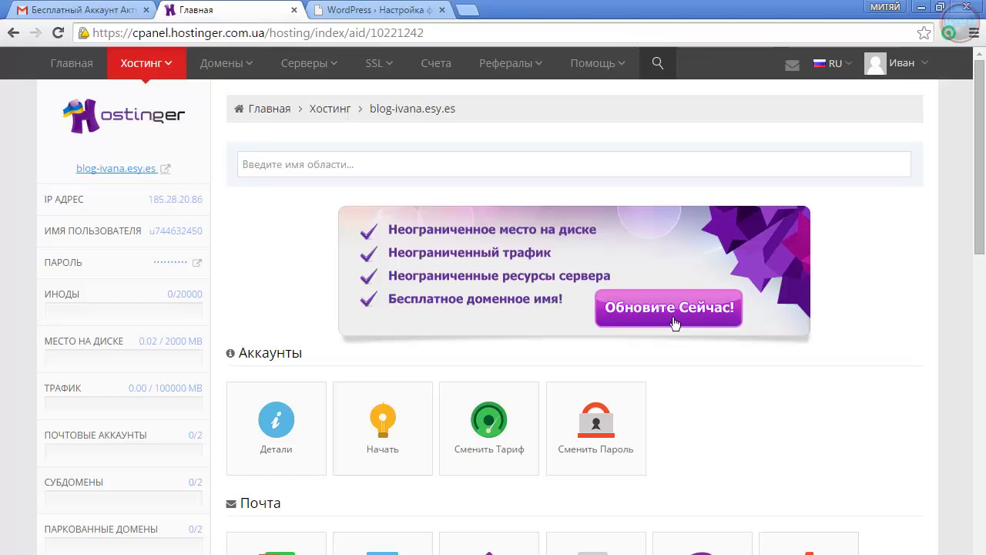
{"action": "scroll", "coordinate": [674, 326], "scroll_direction": "down", "scroll_amount": 5}
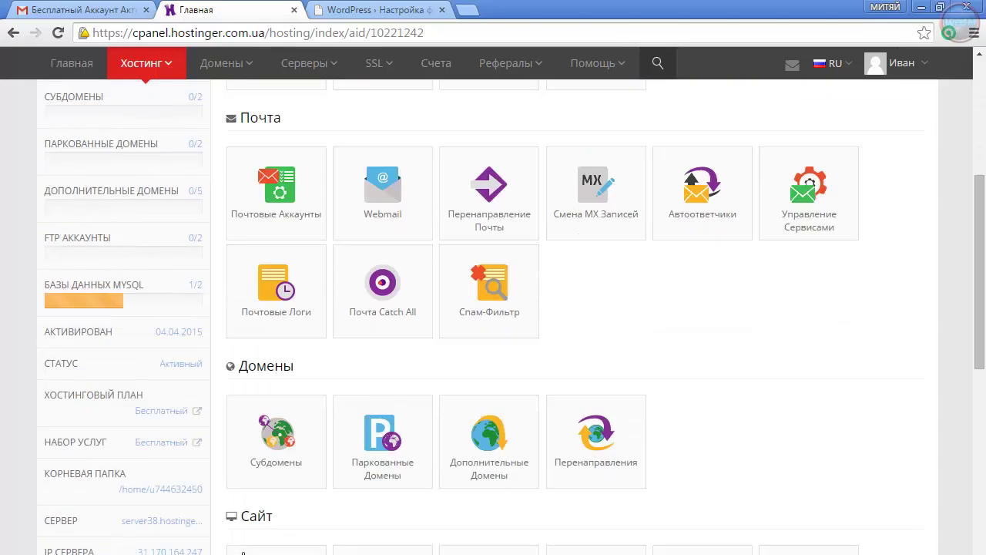
{"action": "scroll", "coordinate": [242, 553], "scroll_direction": "down", "scroll_amount": 5}
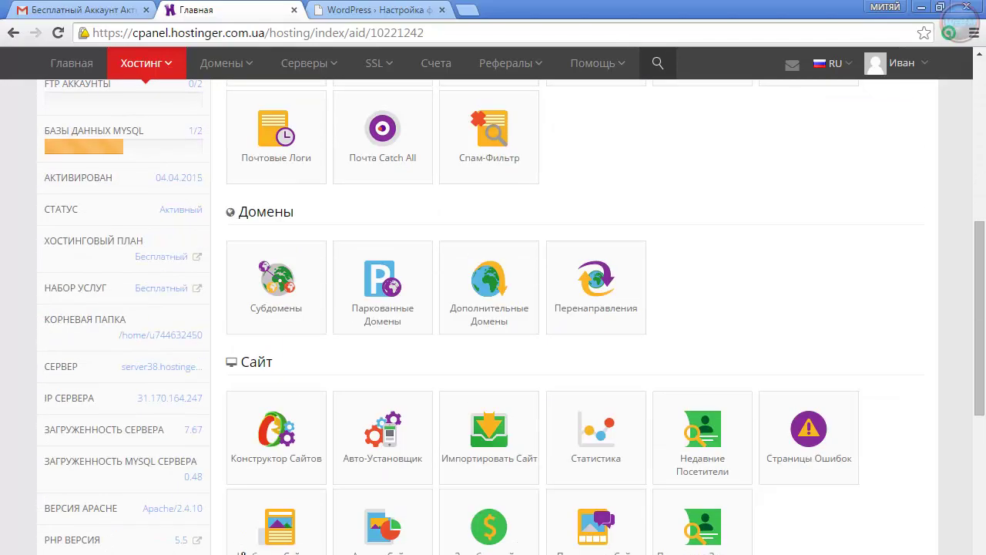
{"action": "scroll", "coordinate": [493, 316], "scroll_direction": "down", "scroll_amount": 3}
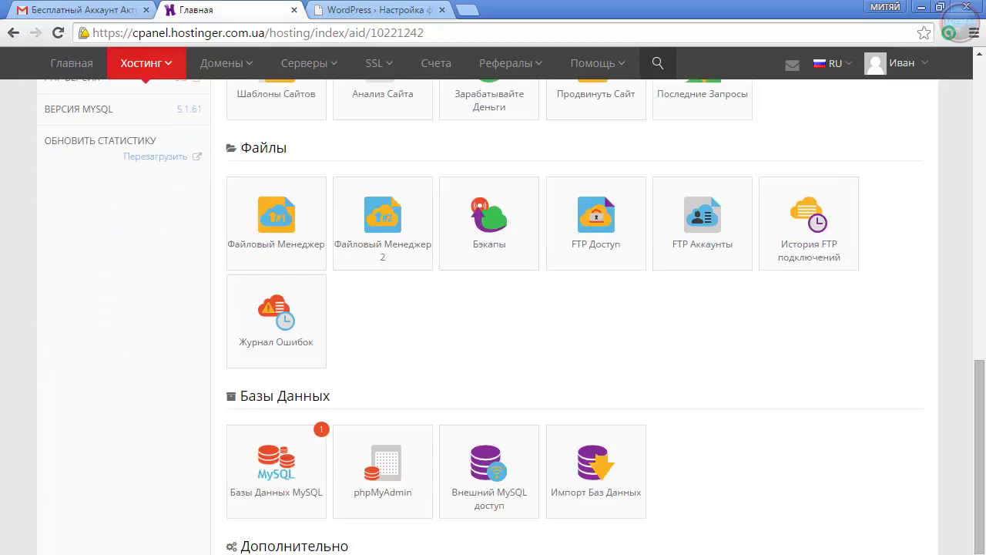
{"action": "left_click", "coordinate": [268, 466]}
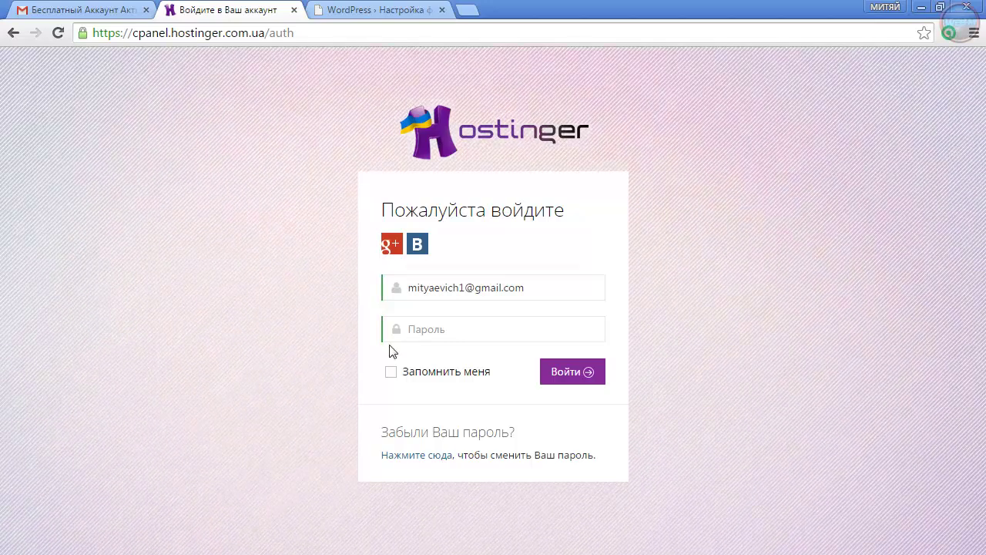
{"action": "left_click", "coordinate": [429, 339]}
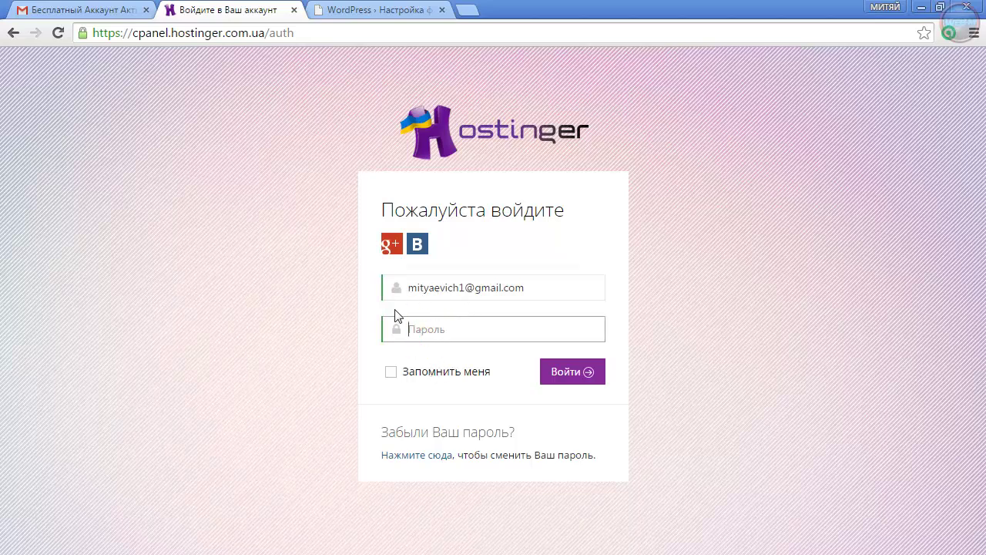
{"action": "key", "text": "ctrl+v"}
{"action": "left_click", "coordinate": [389, 371]}
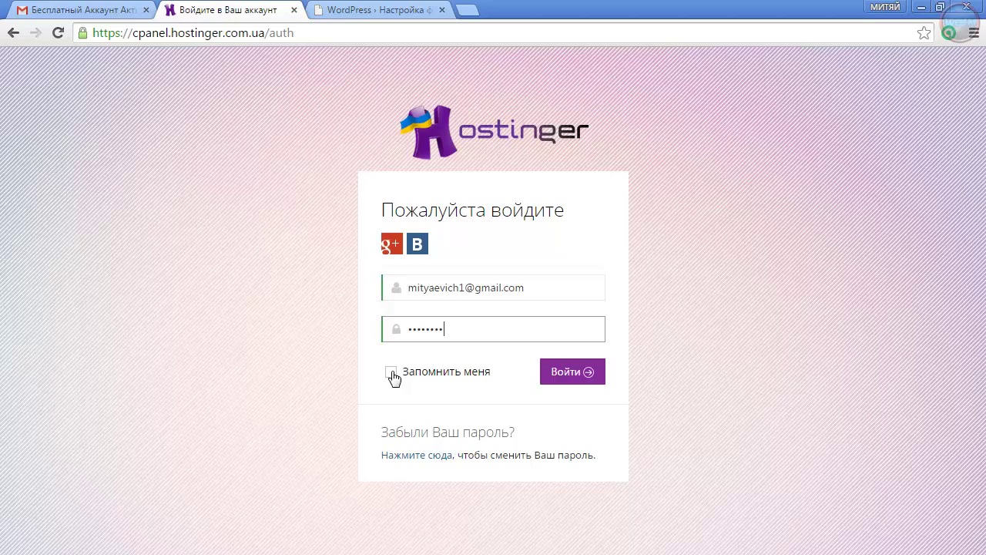
{"action": "left_click", "coordinate": [566, 378]}
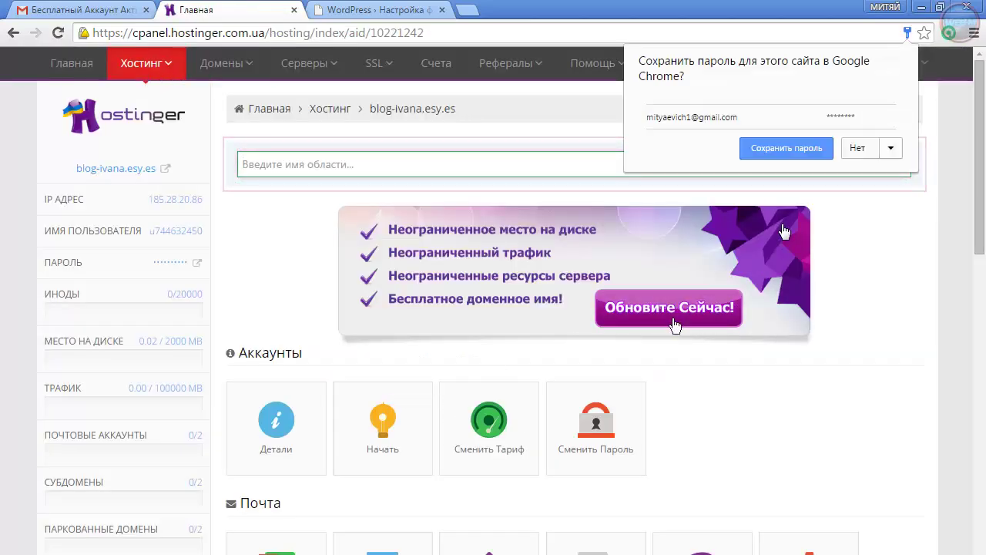
Save the login password in Chrome and open the Базы Данных MySQL page
{"action": "left_click", "coordinate": [770, 150]}
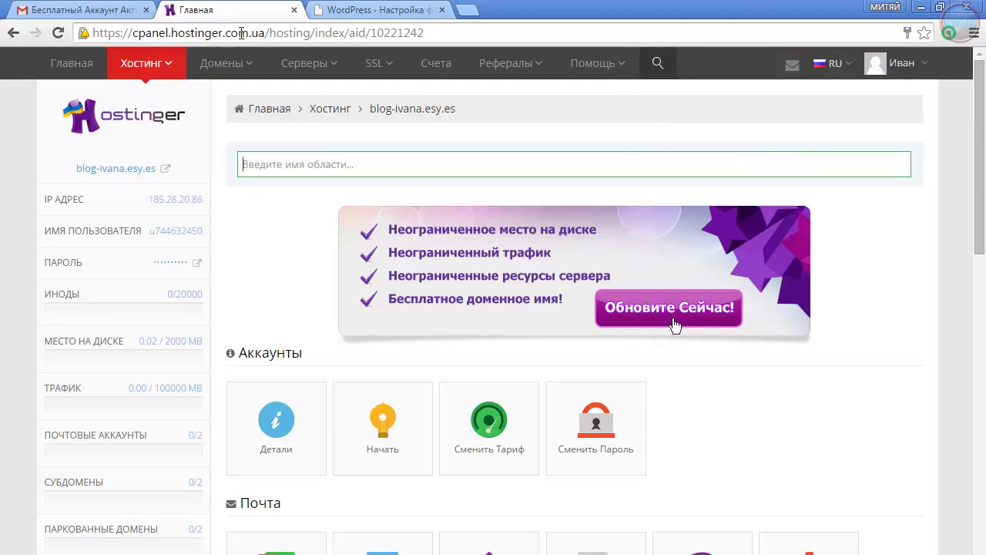
{"action": "scroll", "coordinate": [377, 426], "scroll_direction": "down", "scroll_amount": 8}
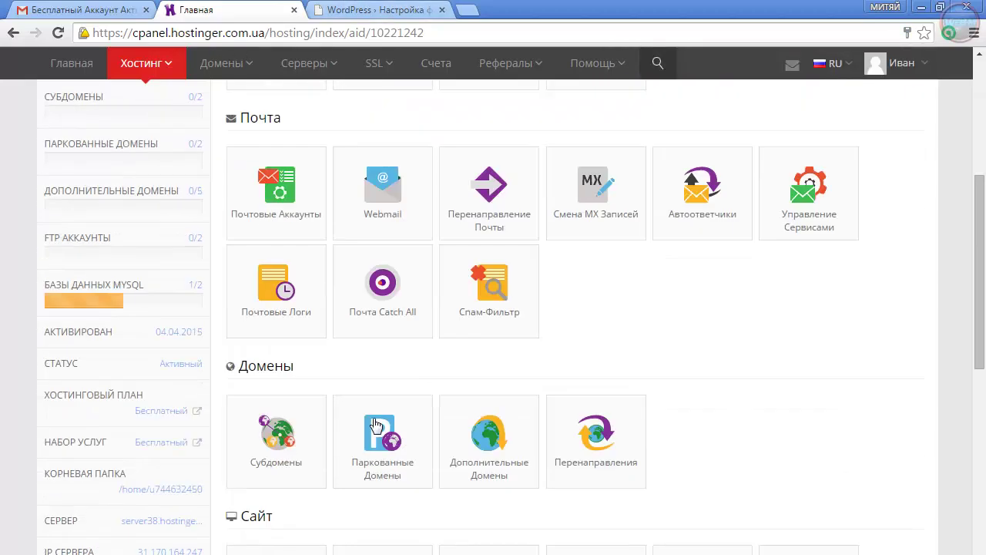
{"action": "scroll", "coordinate": [377, 426], "scroll_direction": "down", "scroll_amount": 3}
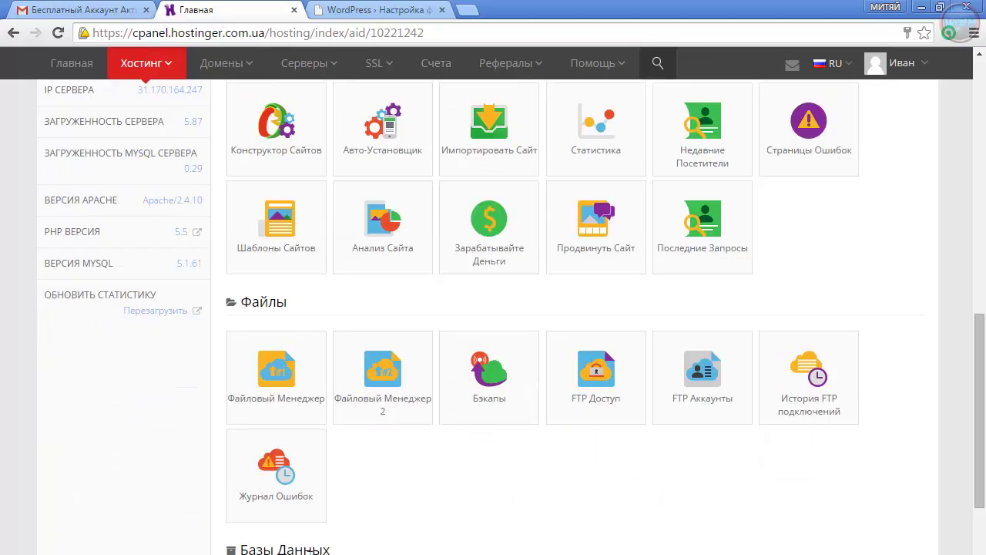
{"action": "scroll", "coordinate": [276, 466], "scroll_direction": "down", "scroll_amount": 2}
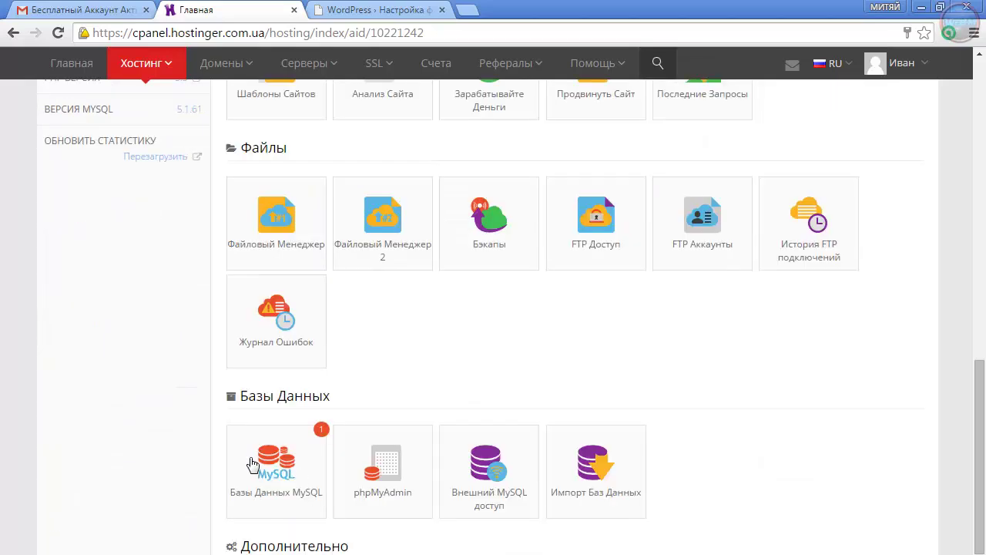
{"action": "left_click", "coordinate": [276, 466]}
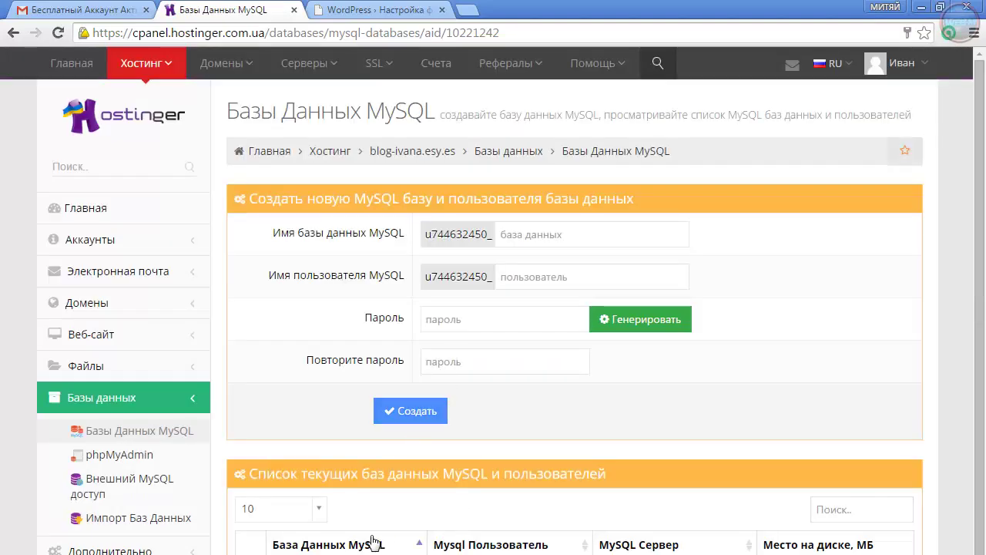
Copy the _test database name and return to the WordPress setup form
{"action": "scroll", "coordinate": [375, 544], "scroll_direction": "down", "scroll_amount": 1}
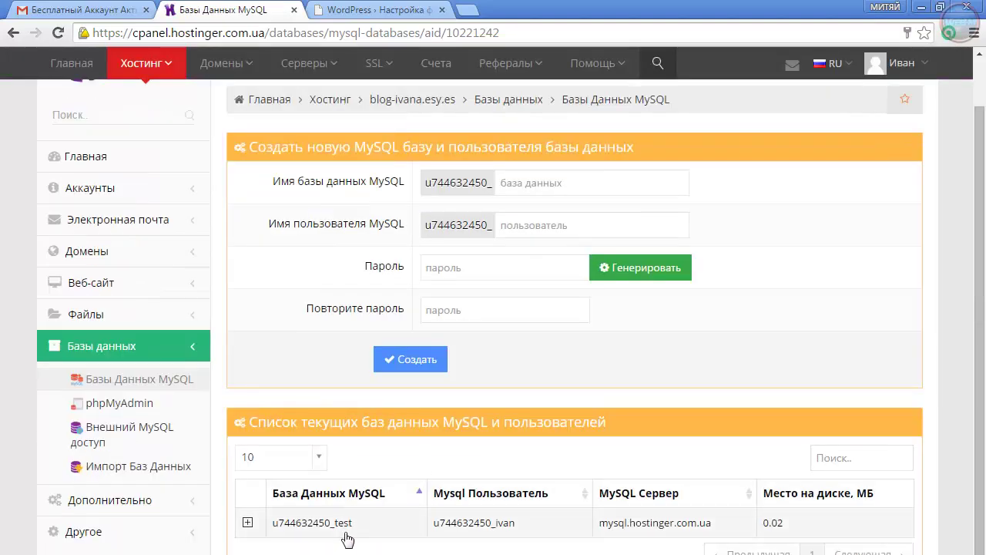
{"action": "left_click_drag", "start_coordinate": [362, 527], "coordinate": [282, 531]}
{"action": "right_click", "coordinate": [302, 522]}
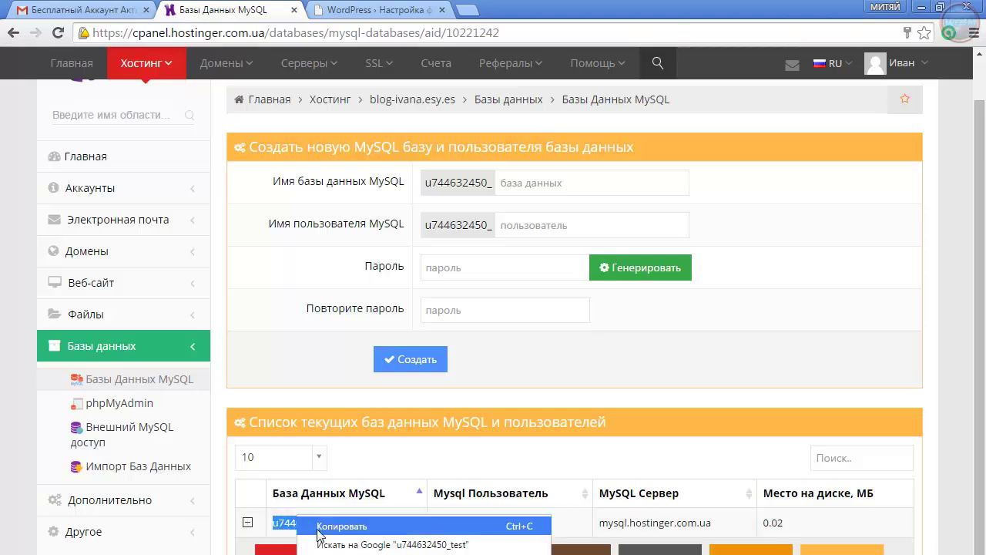
{"action": "left_click", "coordinate": [316, 527]}
{"action": "left_click", "coordinate": [359, 8]}
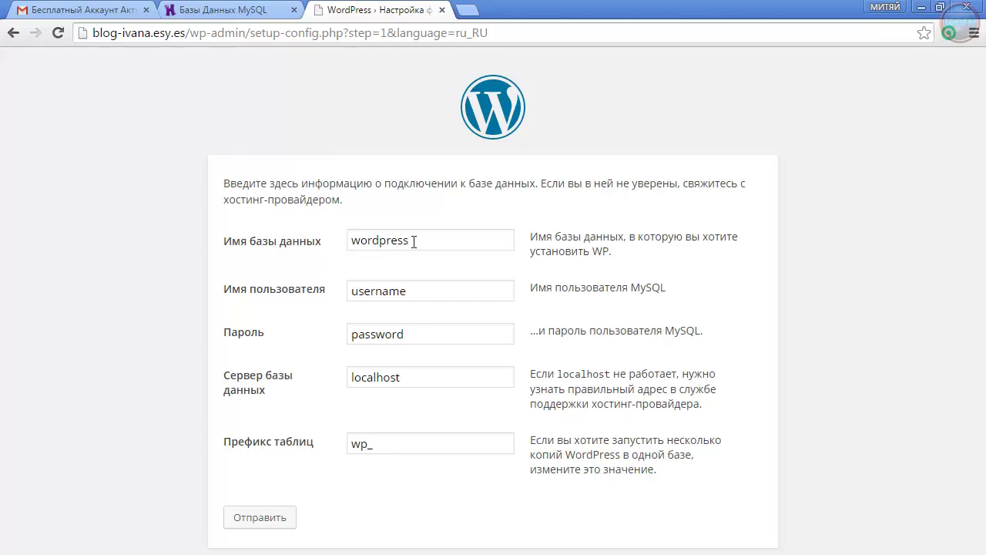
Replace the default database name and username with the Hostinger database name and MySQL user
{"action": "double_click", "coordinate": [451, 242]}
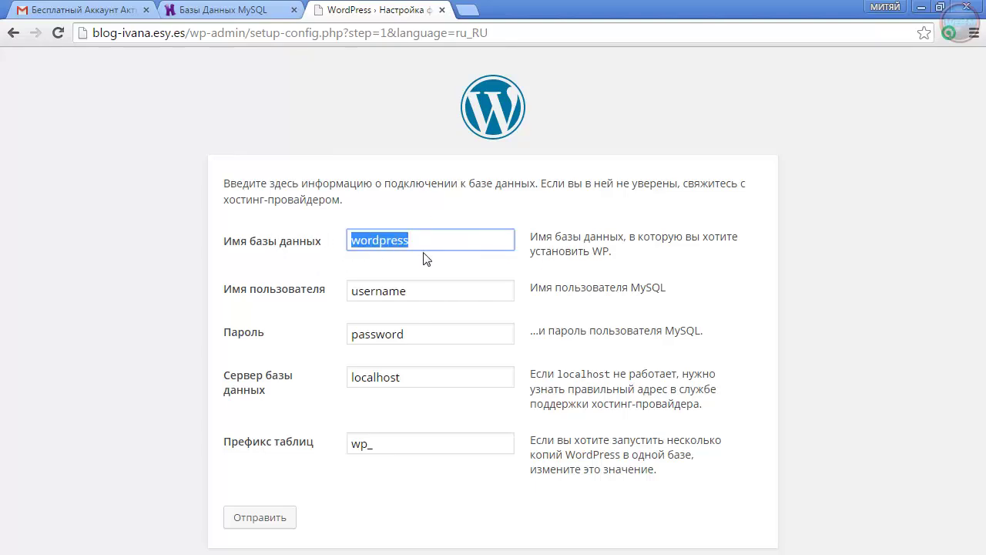
{"action": "key", "text": "ctrl+v"}
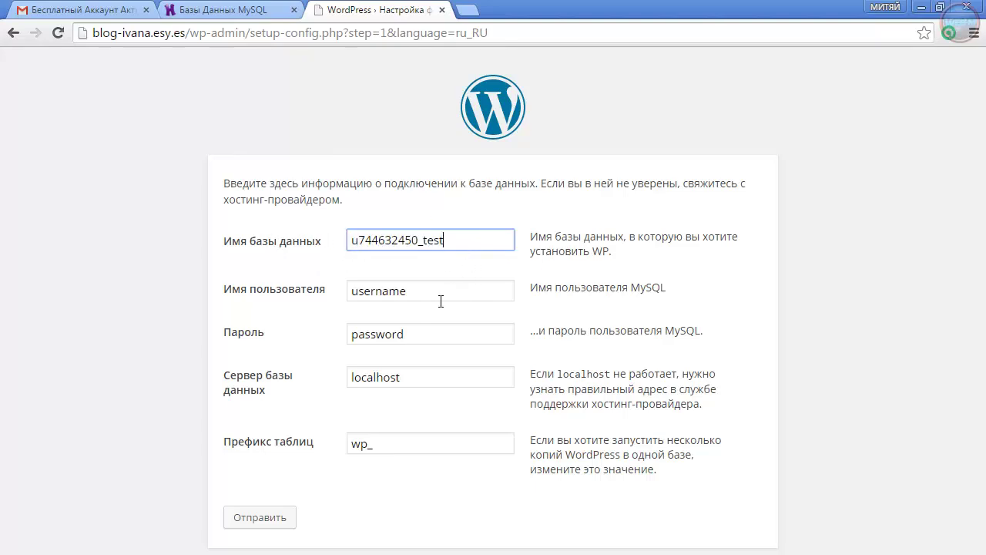
{"action": "left_click", "coordinate": [440, 298]}
{"action": "left_click", "coordinate": [238, 11]}
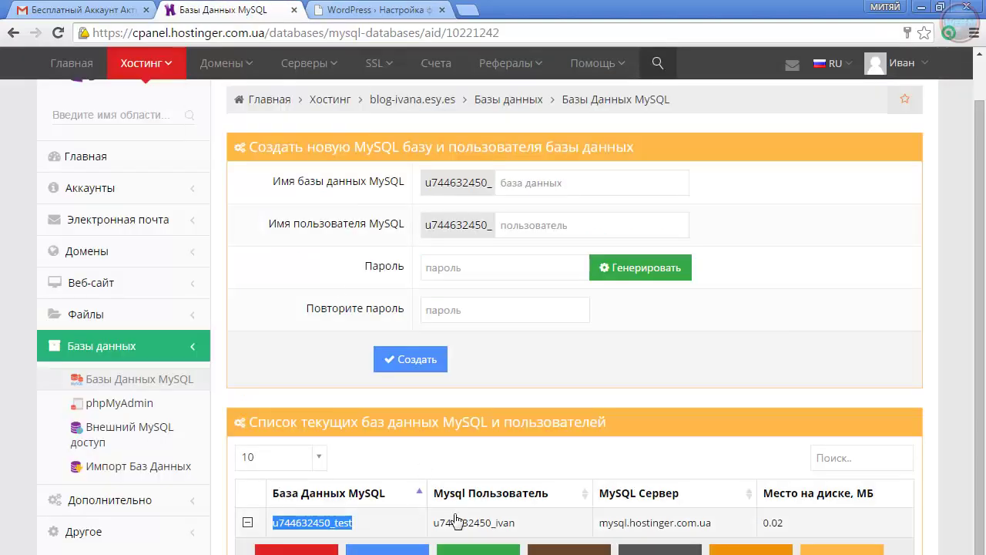
{"action": "left_click_drag", "start_coordinate": [515, 524], "coordinate": [438, 530]}
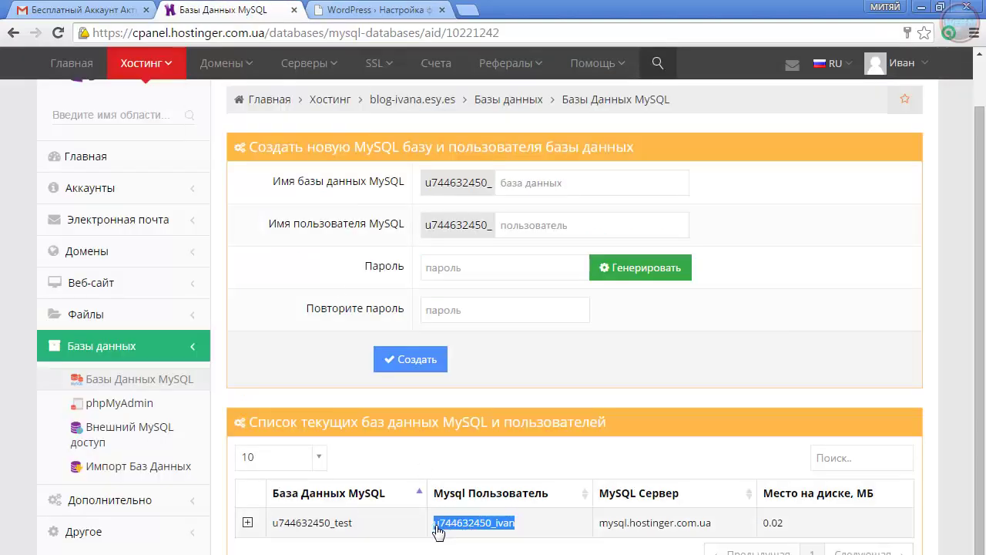
{"action": "left_click", "coordinate": [374, 10]}
{"action": "left_click_drag", "start_coordinate": [434, 299], "coordinate": [314, 298]}
{"action": "key", "text": "ctrl+v"}
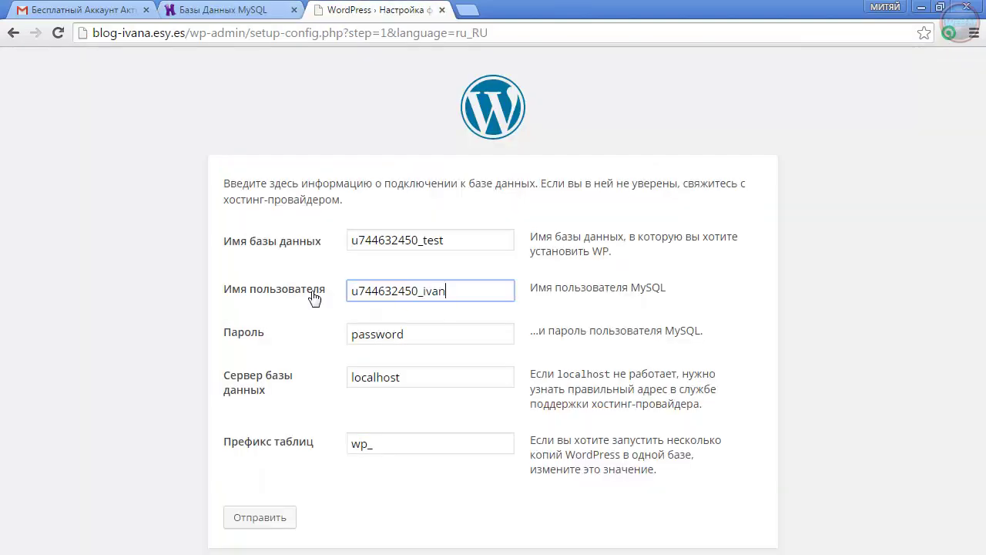
Replace the placeholder password with the Hostinger database password
{"action": "left_click_drag", "start_coordinate": [412, 336], "coordinate": [327, 346]}
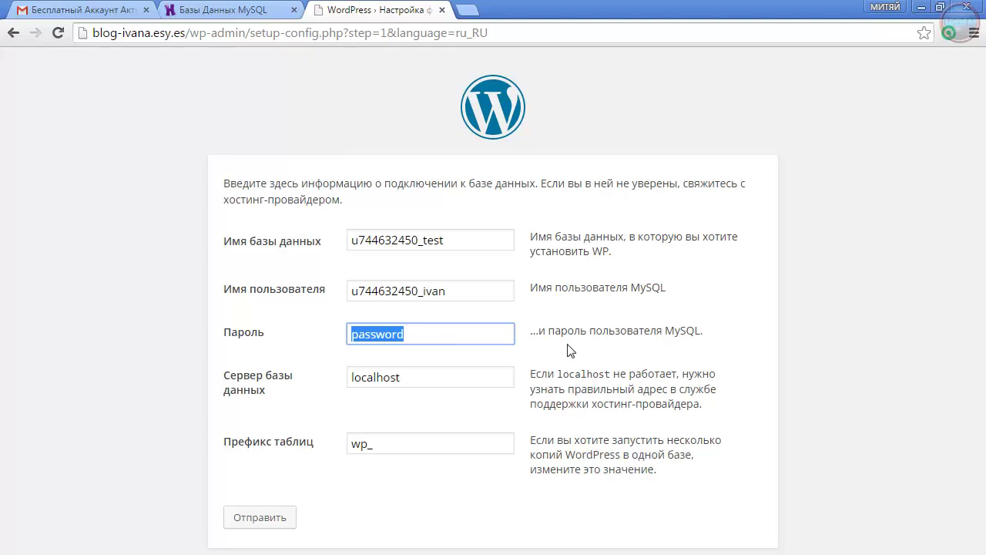
{"action": "left_click", "coordinate": [254, 12]}
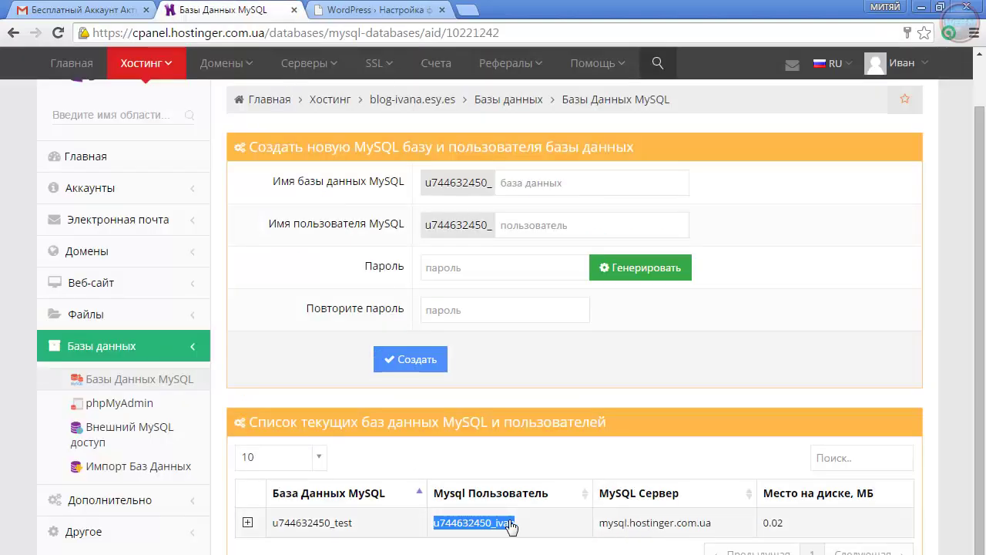
{"action": "left_click", "coordinate": [347, 8]}
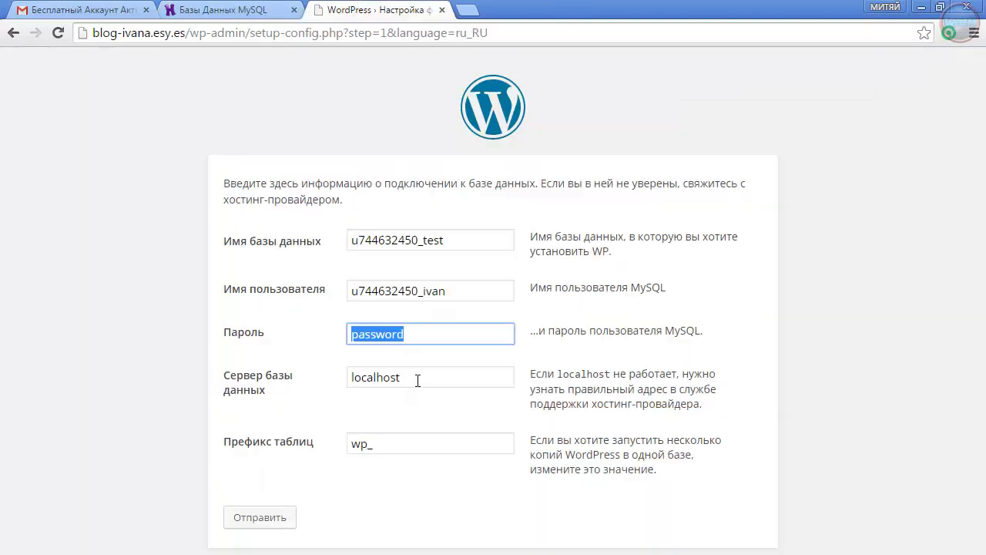
{"action": "key", "text": "BackSpace"}
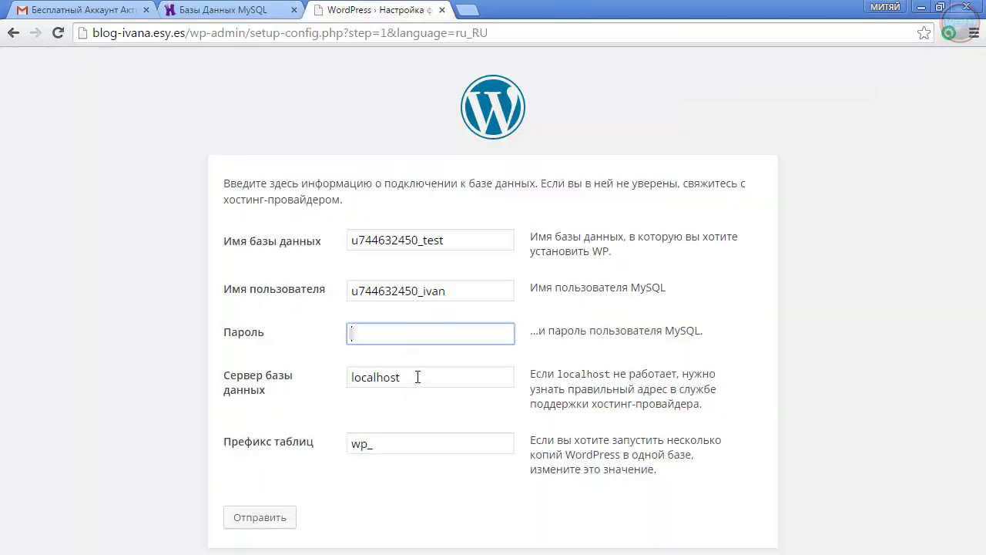
{"action": "key", "text": "ctrl+v"}
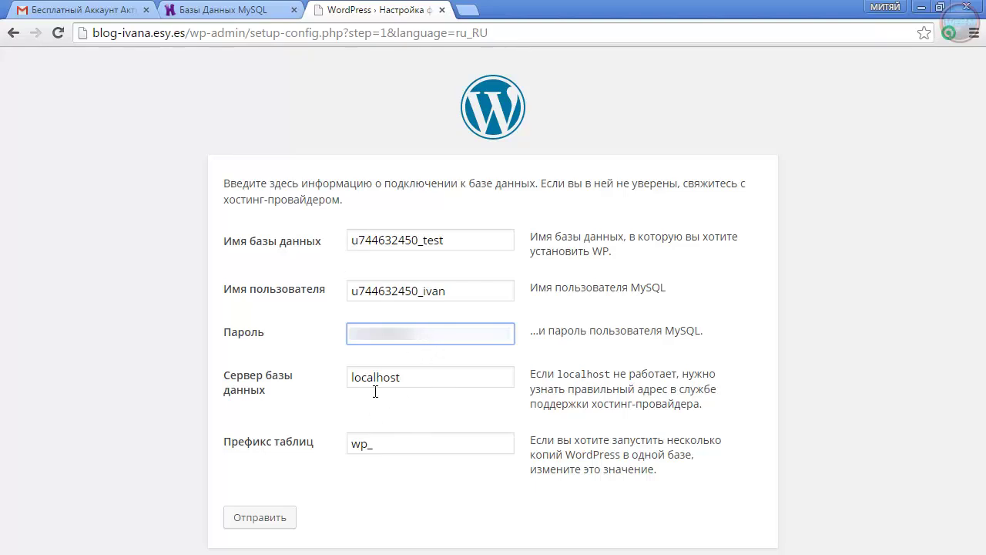
Set the database host to mysql.hostinger.com.ua and submit the connection details
{"action": "left_click", "coordinate": [224, 11]}
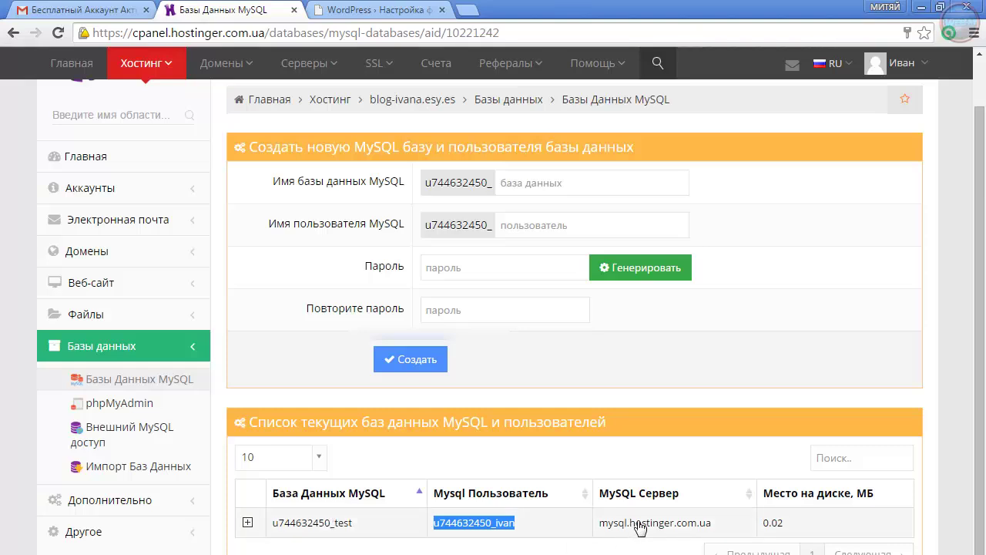
{"action": "left_click_drag", "start_coordinate": [713, 524], "coordinate": [607, 535]}
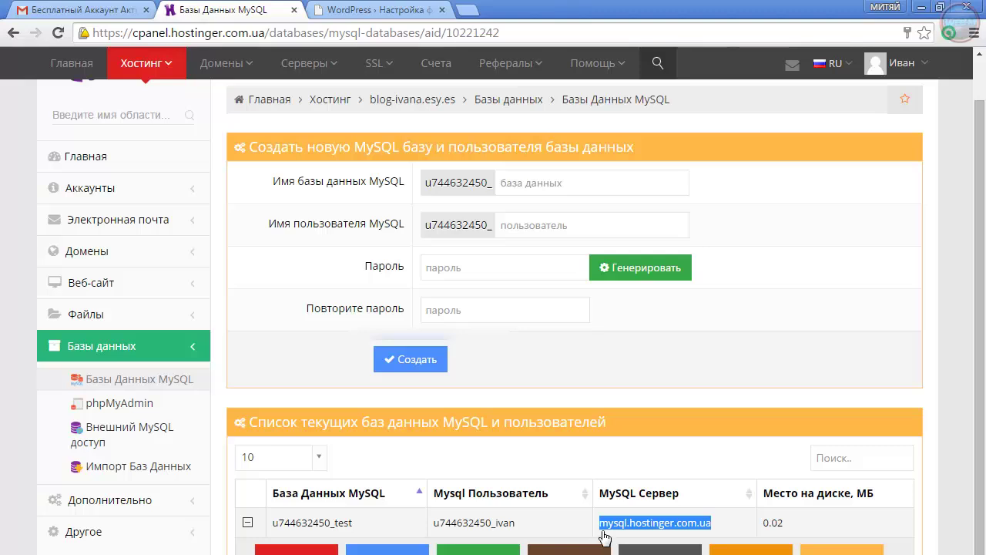
{"action": "left_click", "coordinate": [339, 10]}
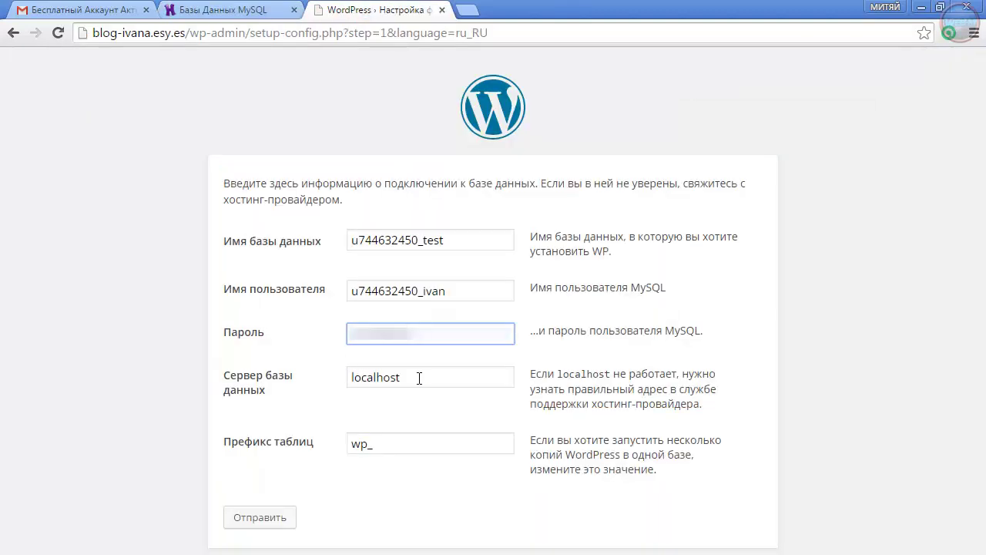
{"action": "left_click_drag", "start_coordinate": [436, 379], "coordinate": [378, 411]}
{"action": "key", "text": "ctrl+v"}
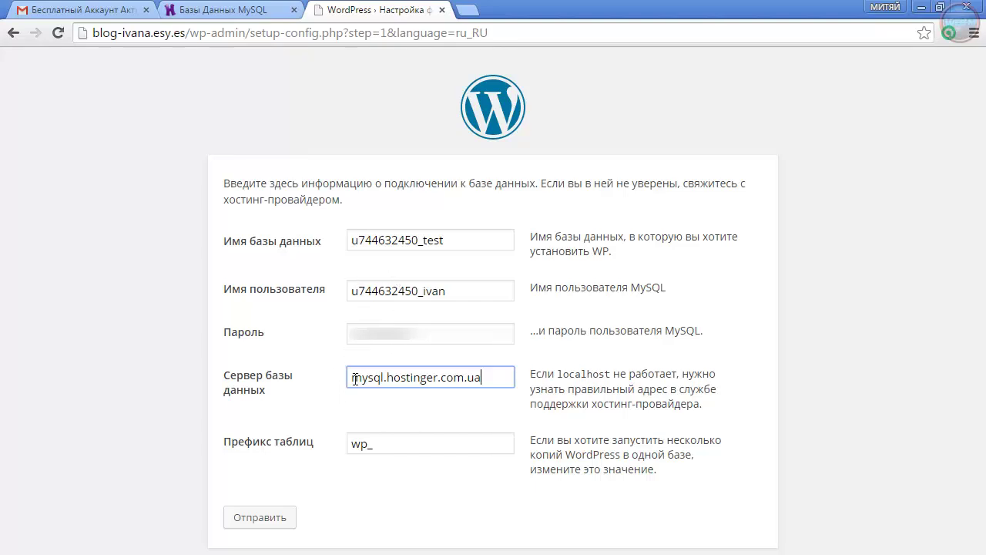
{"action": "left_click", "coordinate": [259, 519]}
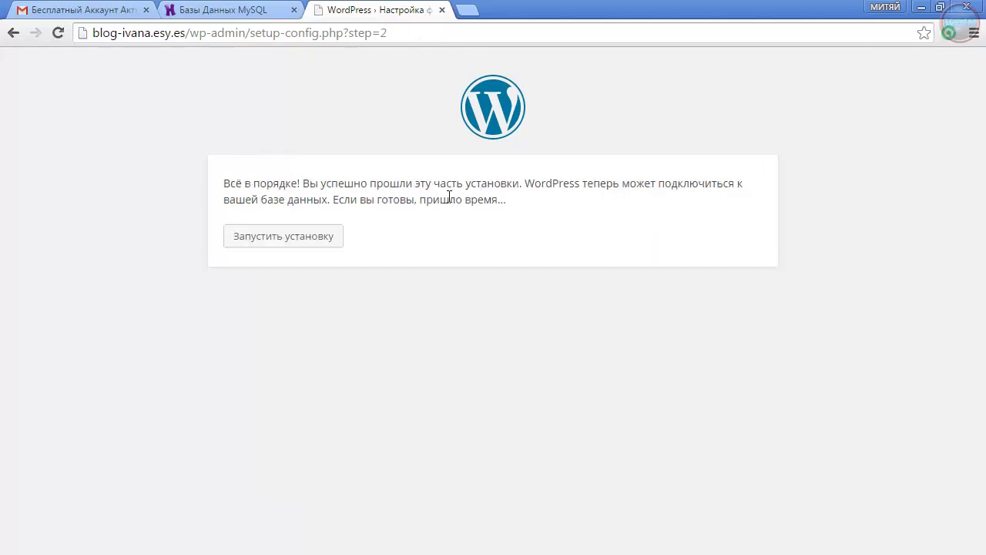
Start the installation and go through the username, password, e-mail and site title fields
{"action": "left_click", "coordinate": [283, 241]}
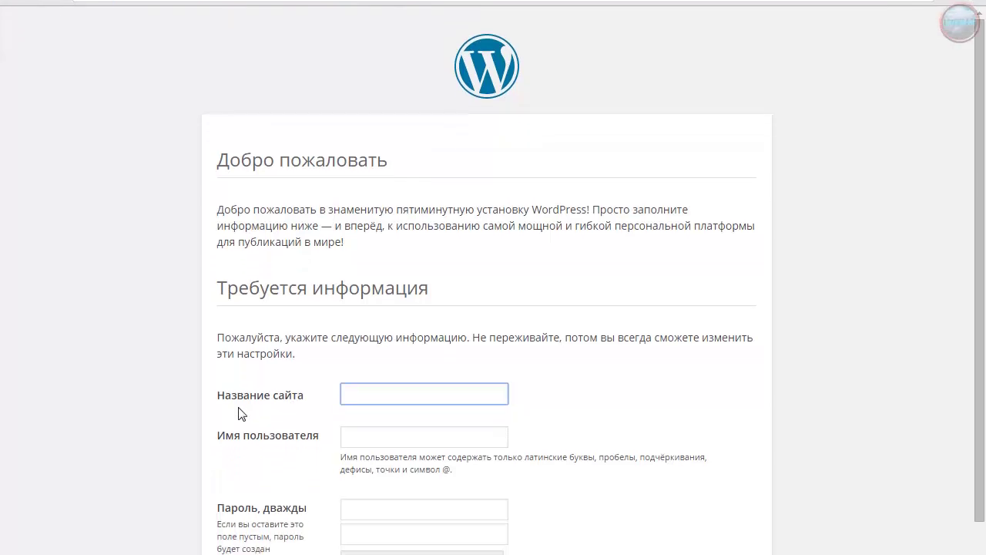
{"action": "left_click", "coordinate": [369, 356]}
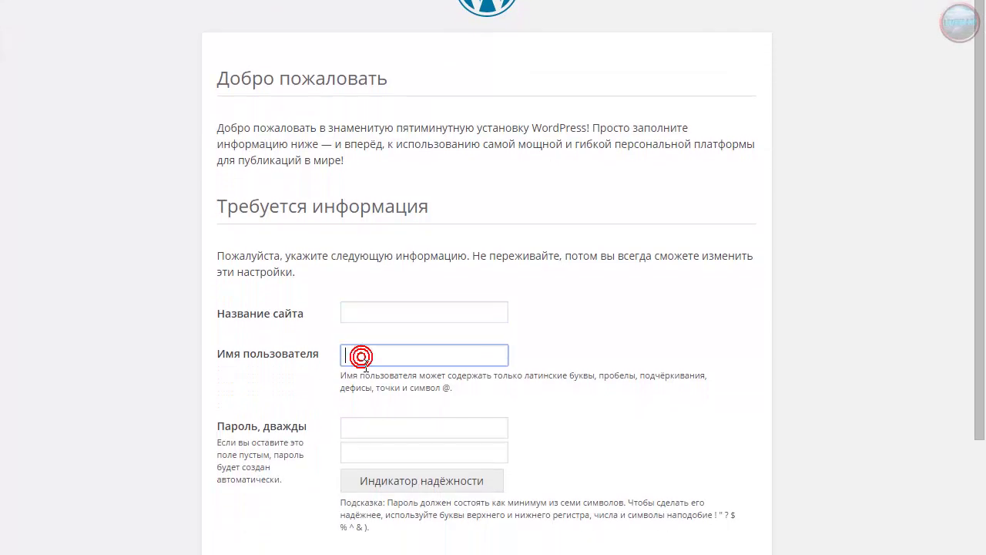
{"action": "left_click", "coordinate": [369, 426]}
{"action": "scroll", "coordinate": [381, 466], "scroll_direction": "down", "scroll_amount": 2}
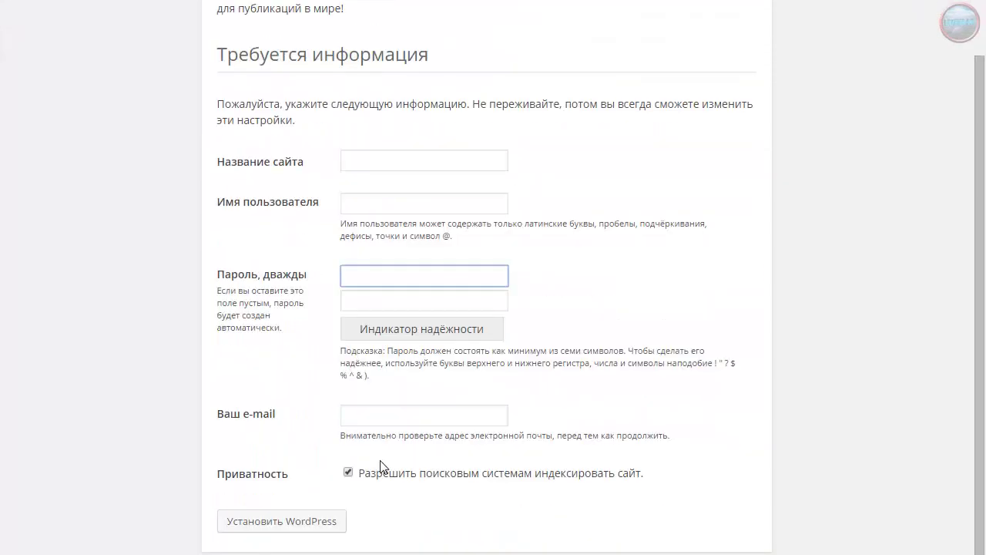
{"action": "left_click", "coordinate": [381, 424]}
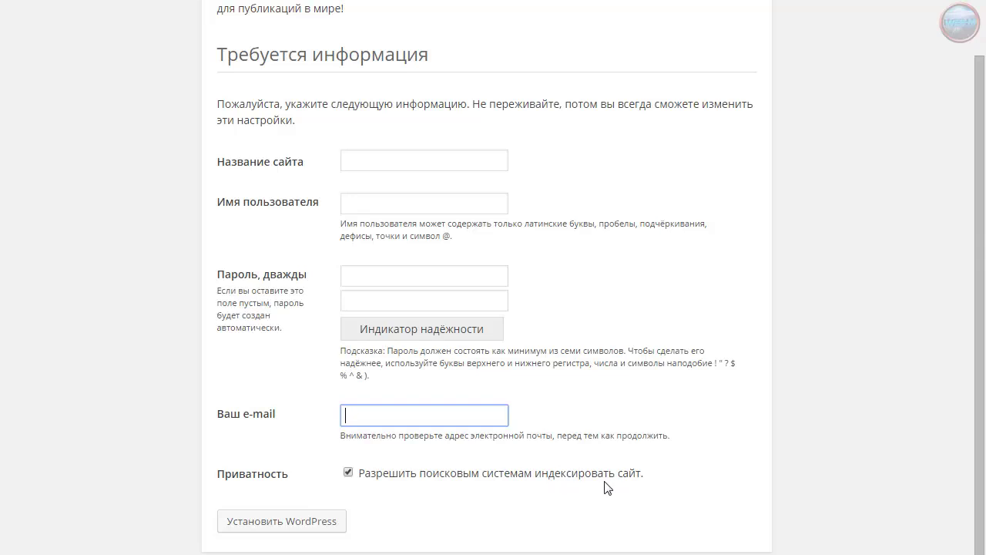
{"action": "scroll", "coordinate": [465, 454], "scroll_direction": "up", "scroll_amount": 1}
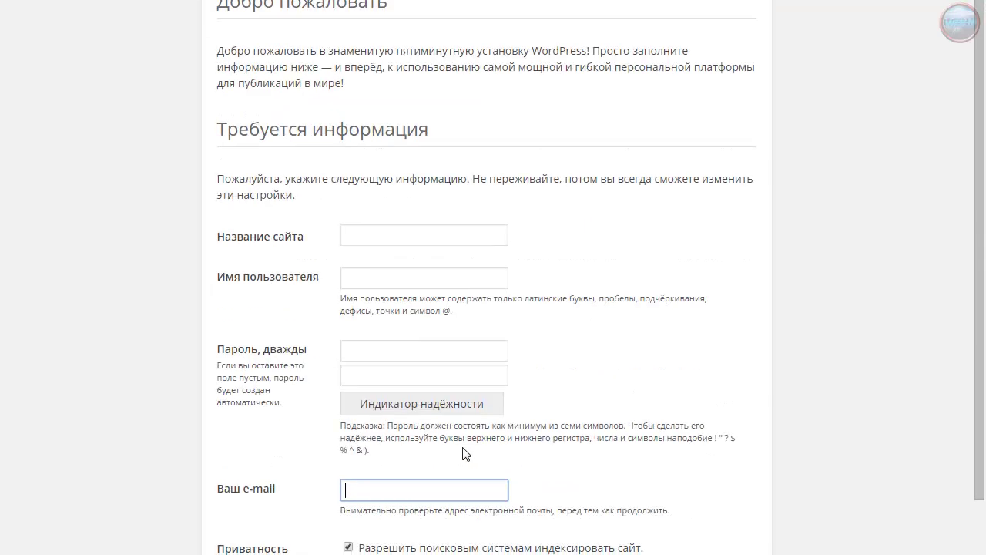
{"action": "left_click", "coordinate": [383, 243]}
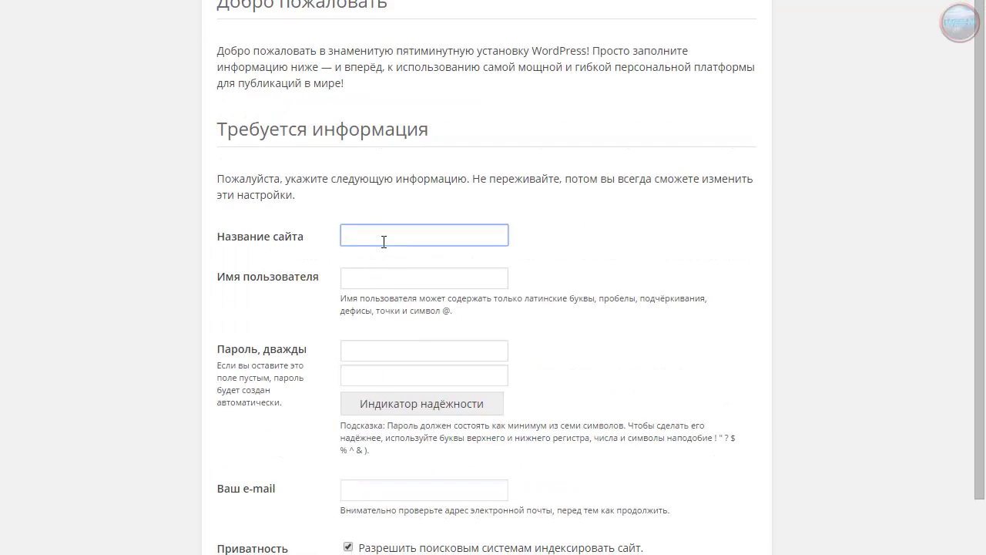
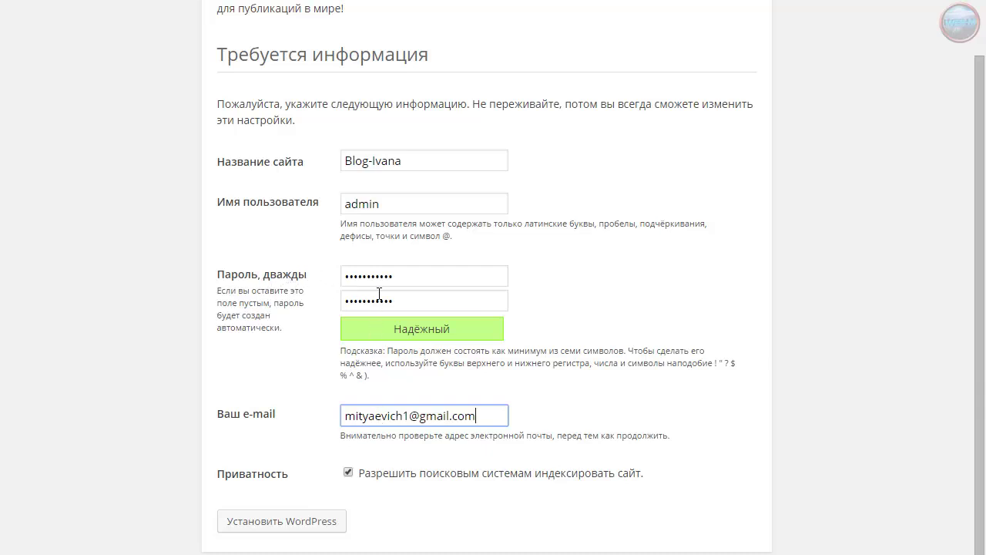
On the install form, edit the first password entry and toggle search-engine indexing off and back on
{"action": "left_click", "coordinate": [407, 279]}
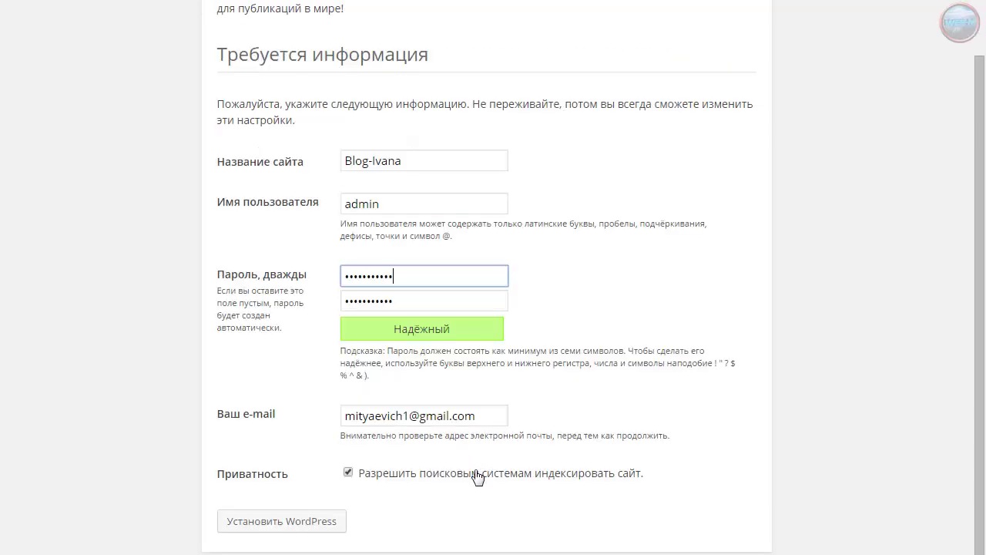
{"action": "scroll", "coordinate": [474, 474], "scroll_direction": "up", "scroll_amount": 2}
{"action": "scroll", "coordinate": [474, 474], "scroll_direction": "down", "scroll_amount": 2}
{"action": "left_click", "coordinate": [349, 473]}
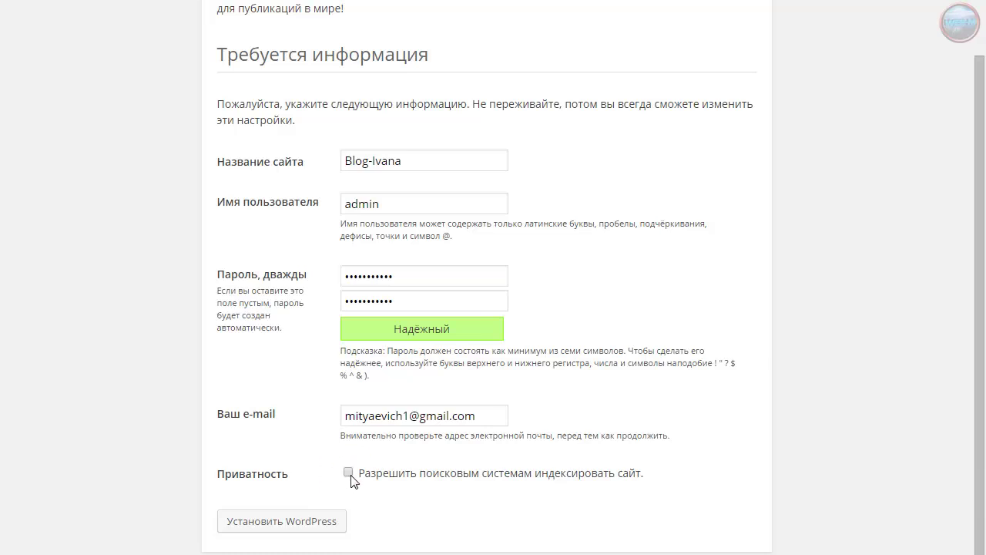
{"action": "scroll", "coordinate": [369, 478], "scroll_direction": "up", "scroll_amount": 2}
{"action": "scroll", "coordinate": [385, 479], "scroll_direction": "down", "scroll_amount": 2}
{"action": "scroll", "coordinate": [351, 473], "scroll_direction": "up", "scroll_amount": 2}
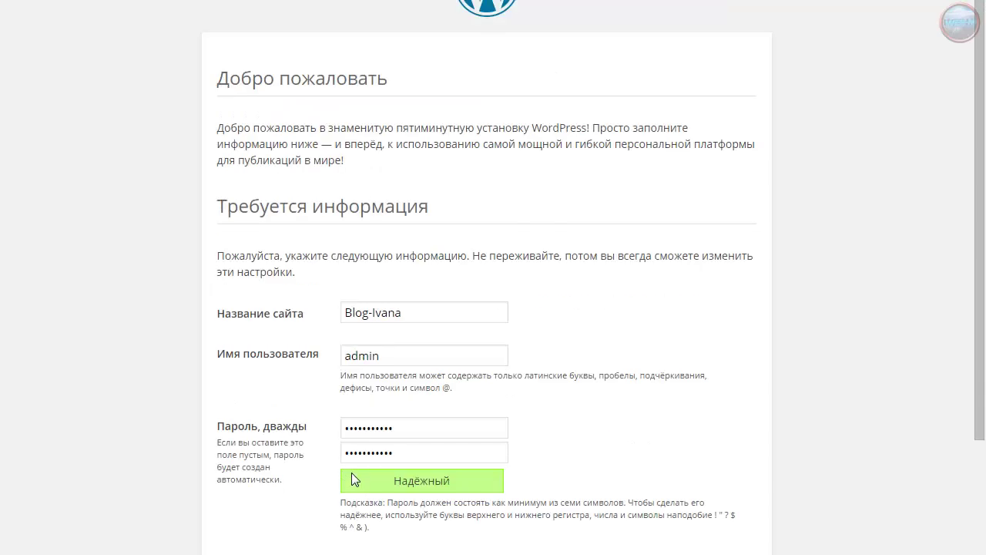
{"action": "scroll", "coordinate": [351, 472], "scroll_direction": "down", "scroll_amount": 2}
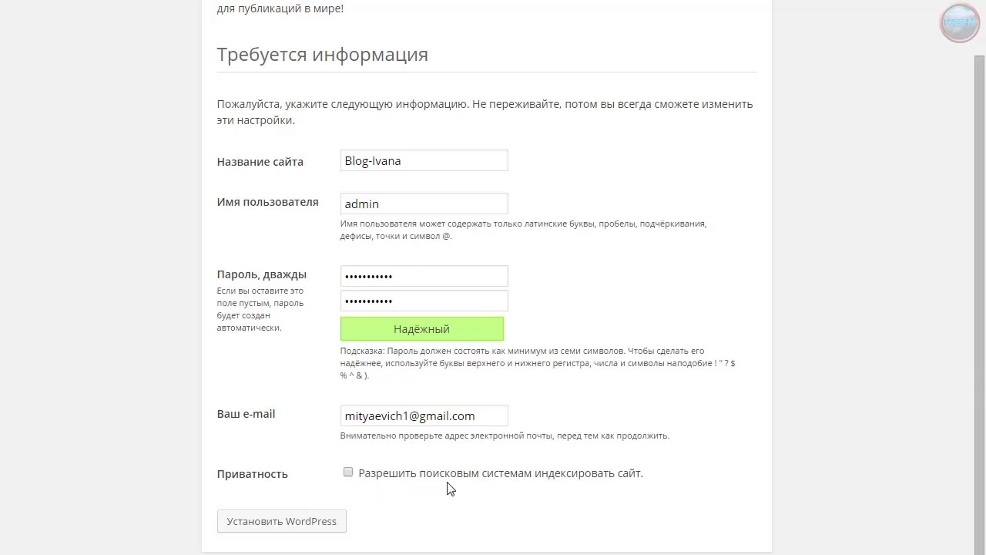
{"action": "left_click", "coordinate": [347, 472]}
{"action": "scroll", "coordinate": [487, 507], "scroll_direction": "up", "scroll_amount": 2}
{"action": "scroll", "coordinate": [488, 507], "scroll_direction": "down", "scroll_amount": 2}
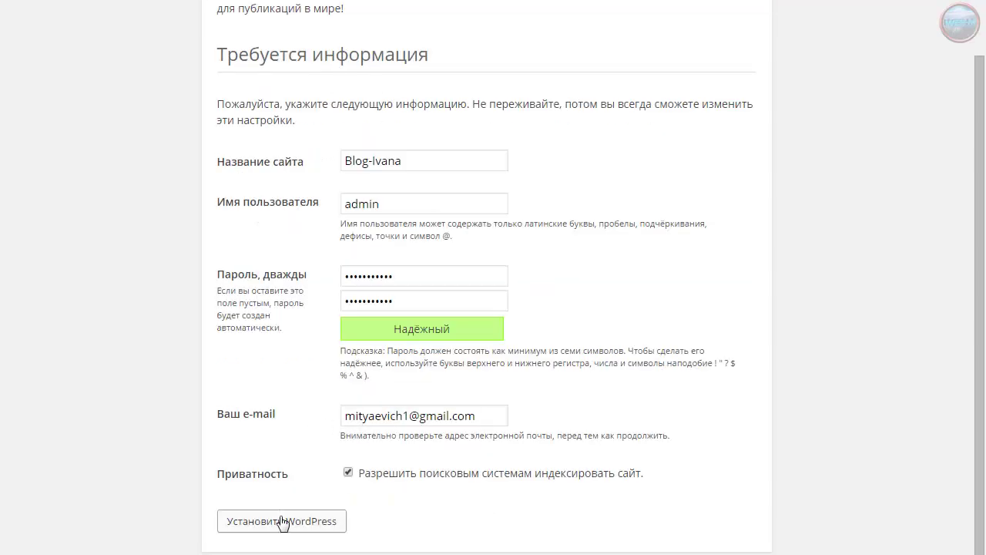
Install WordPress, save the password in Chrome, and log in with Запомнить меня ticked
{"action": "left_click", "coordinate": [291, 521]}
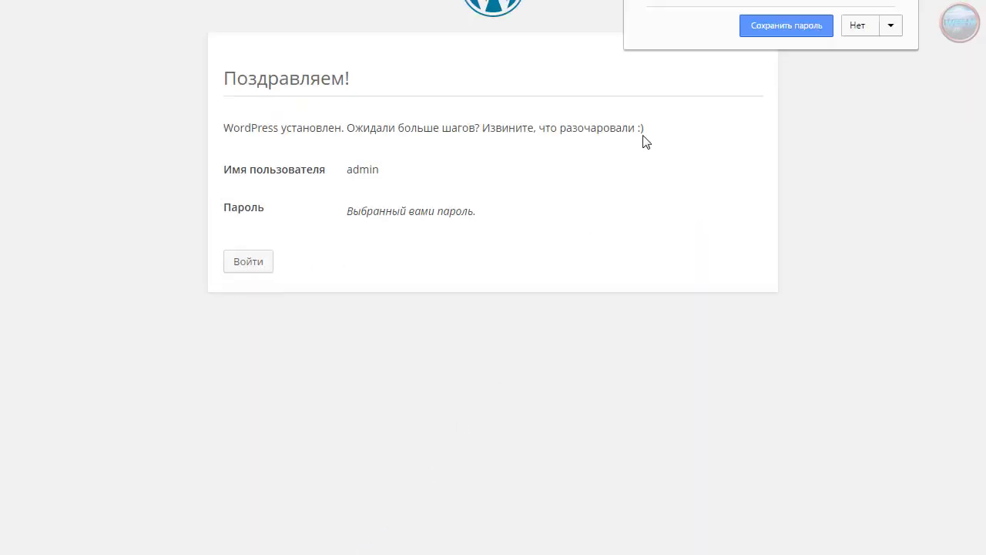
{"action": "left_click", "coordinate": [772, 27]}
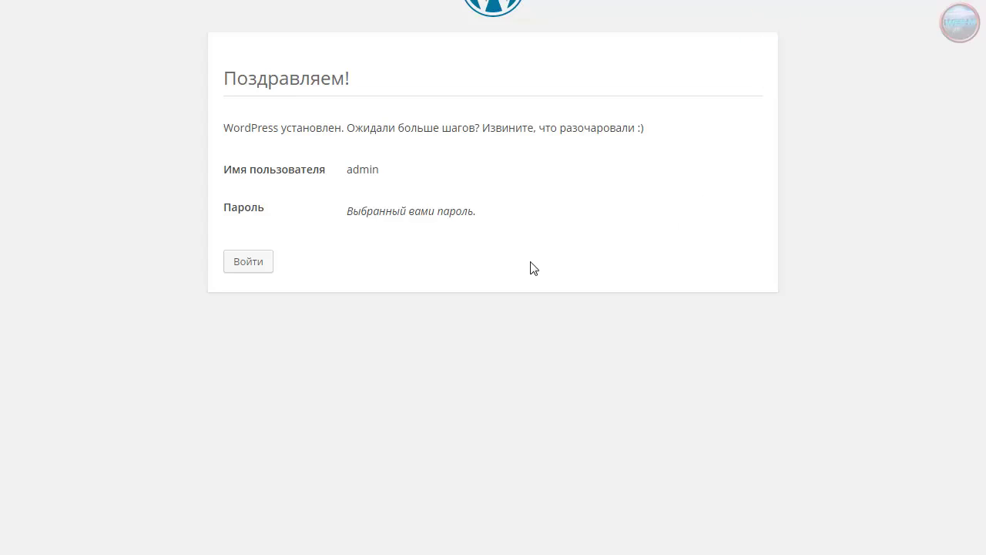
{"action": "left_click", "coordinate": [248, 262]}
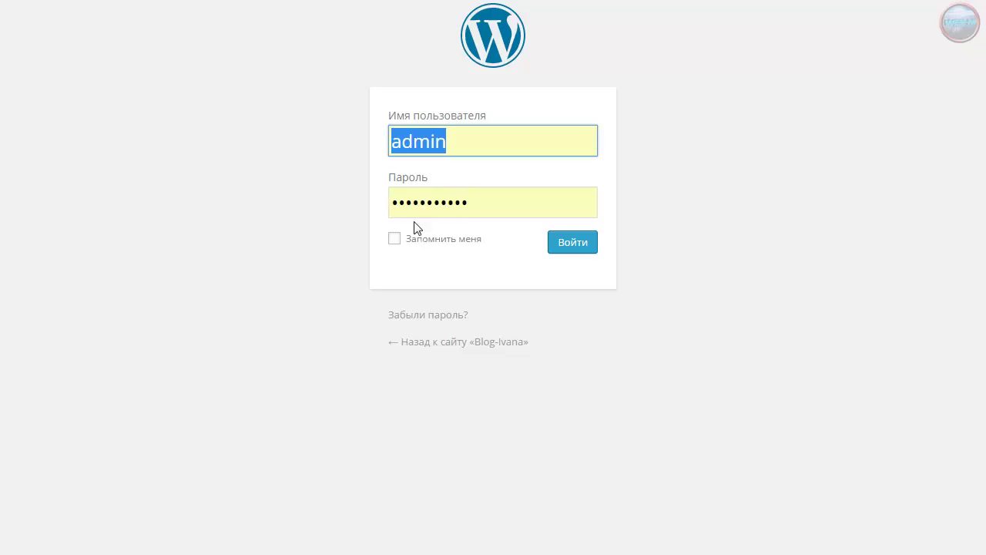
{"action": "left_click", "coordinate": [395, 239]}
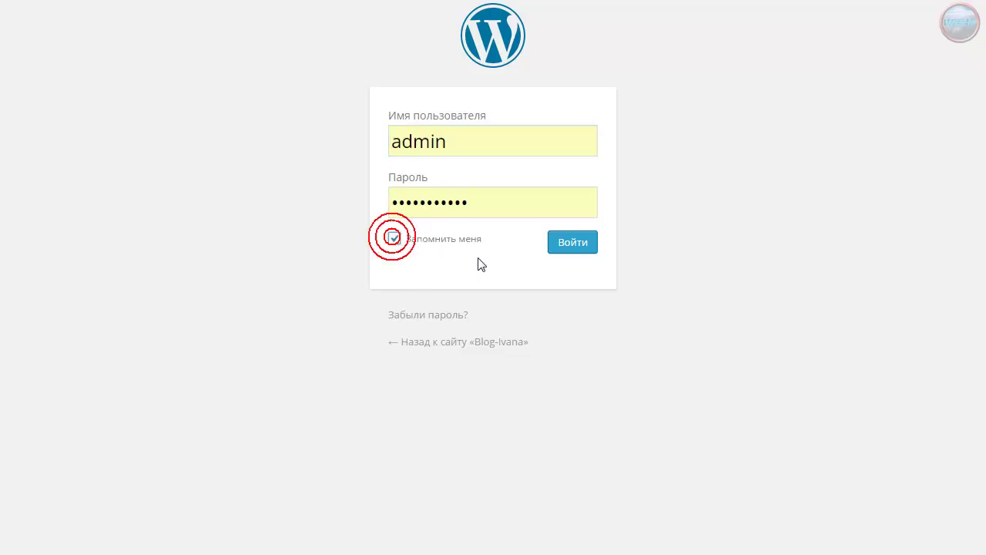
{"action": "left_click", "coordinate": [574, 247]}
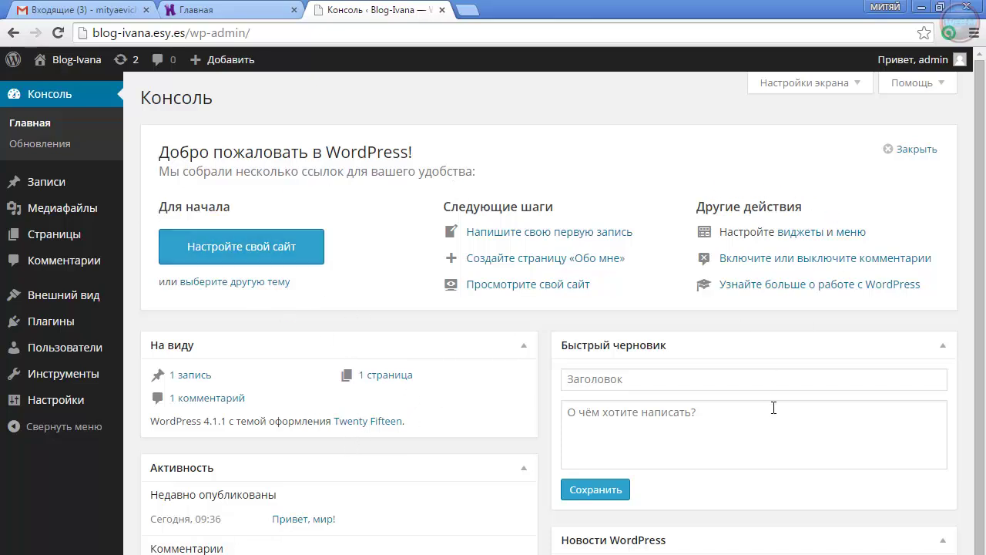
Visit the live Blog-Ivana front page via Перейти на сайт and select its web address
{"action": "scroll", "coordinate": [773, 408], "scroll_direction": "down", "scroll_amount": 2}
{"action": "scroll", "coordinate": [773, 408], "scroll_direction": "up", "scroll_amount": 2}
{"action": "mouse_move", "coordinate": [68, 60]}
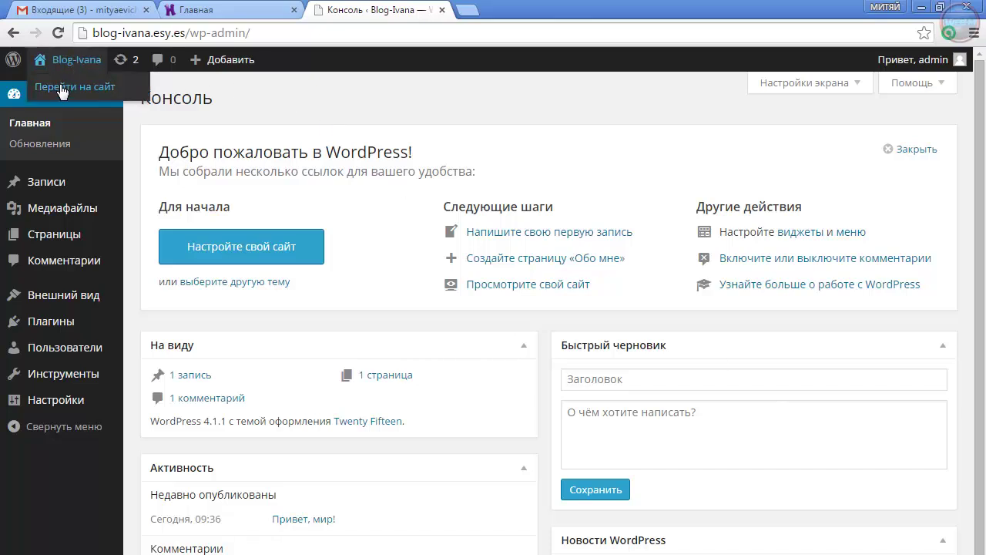
{"action": "left_click", "coordinate": [62, 90]}
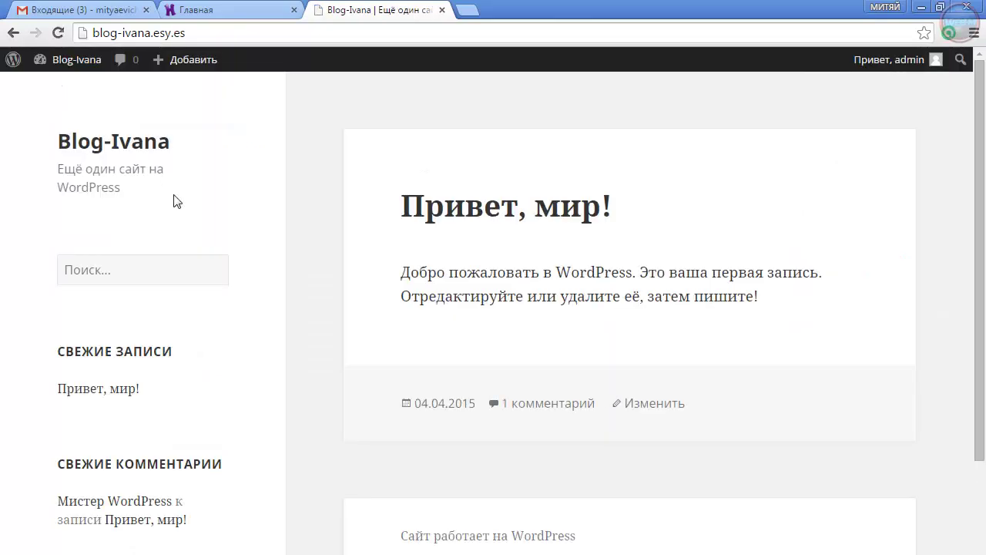
{"action": "scroll", "coordinate": [607, 486], "scroll_direction": "down", "scroll_amount": 5}
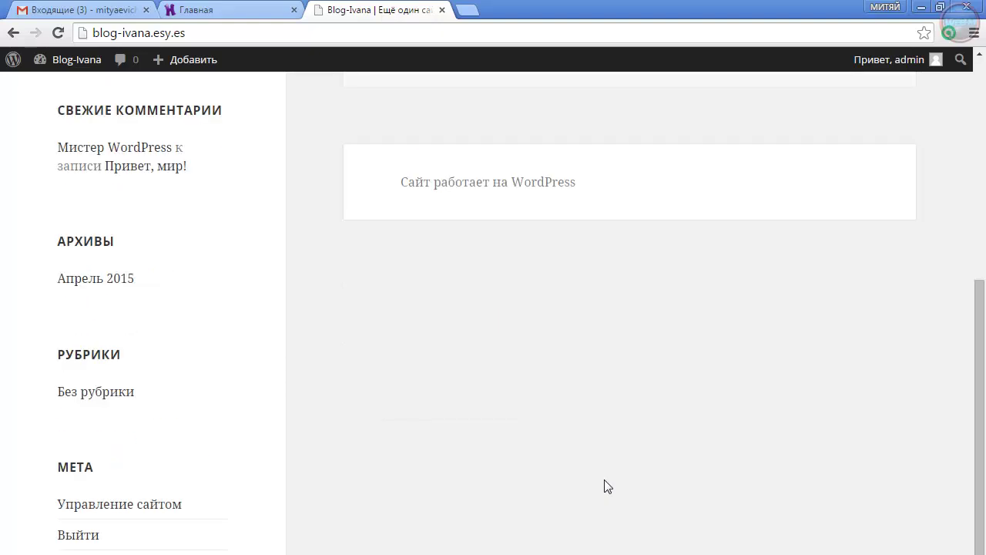
{"action": "scroll", "coordinate": [607, 486], "scroll_direction": "up", "scroll_amount": 5}
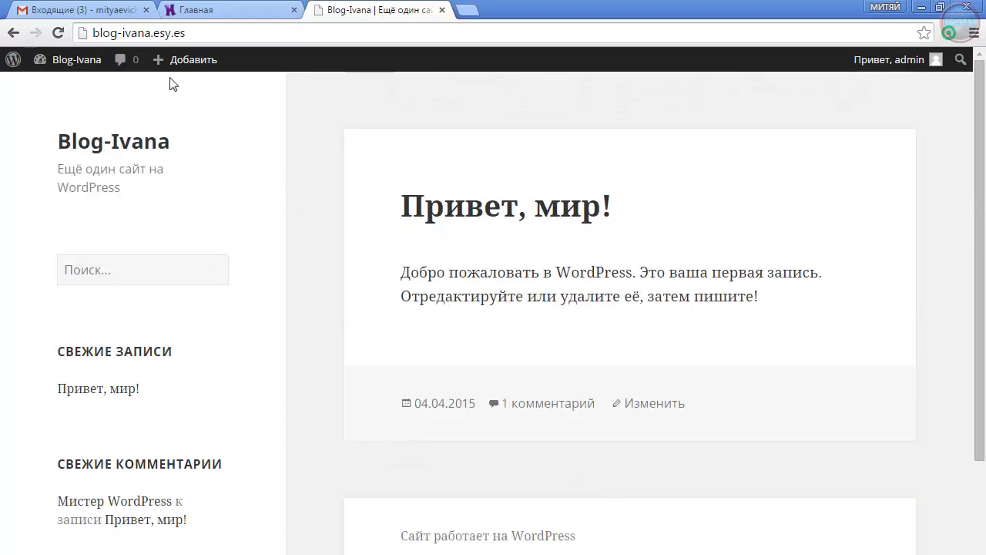
{"action": "left_click", "coordinate": [203, 40]}
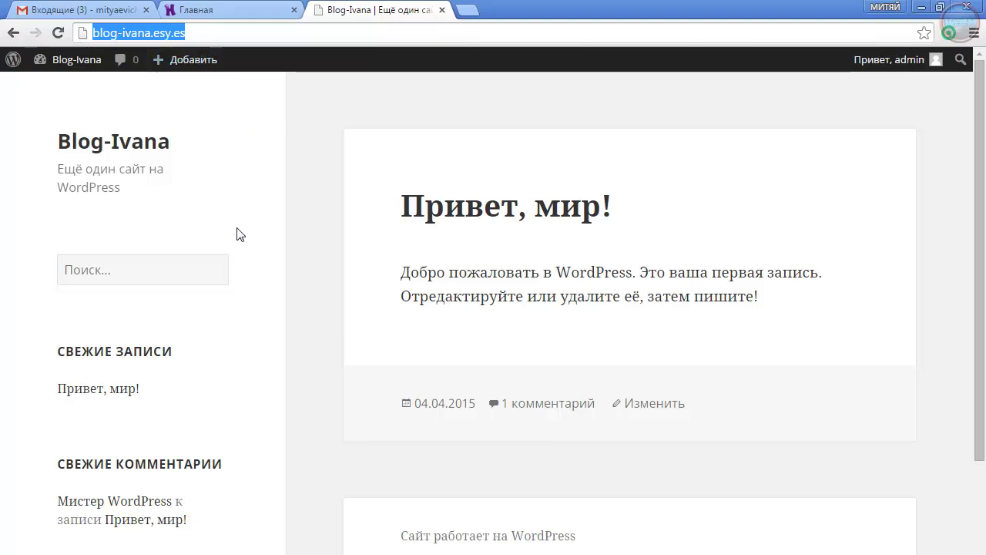
Close the Gmail and Hostinger tabs, leaving only the Blog-Ivana site open
{"action": "scroll", "coordinate": [519, 465], "scroll_direction": "down", "scroll_amount": 1}
{"action": "scroll", "coordinate": [519, 465], "scroll_direction": "up", "scroll_amount": 1}
{"action": "left_click", "coordinate": [225, 11]}
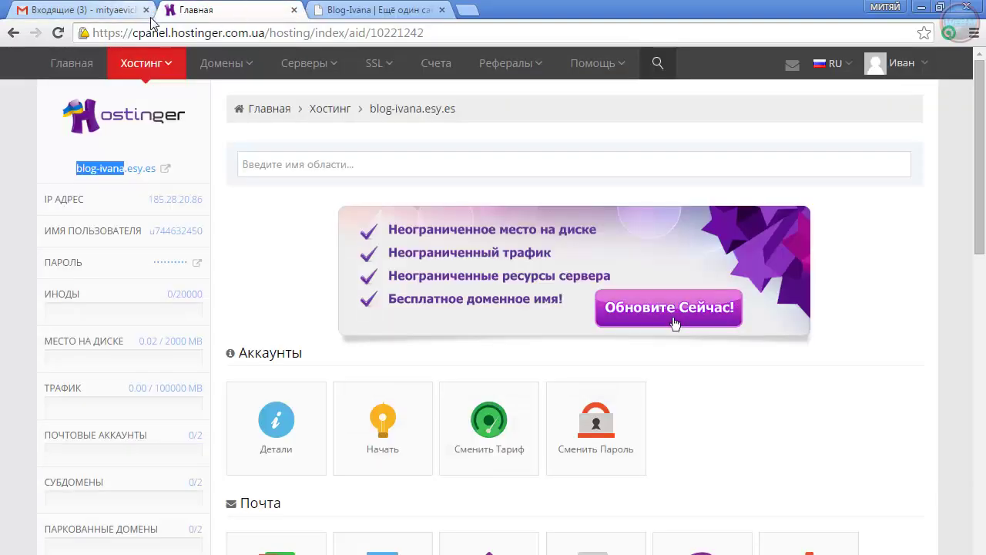
{"action": "left_click", "coordinate": [146, 11]}
{"action": "left_click", "coordinate": [146, 10]}
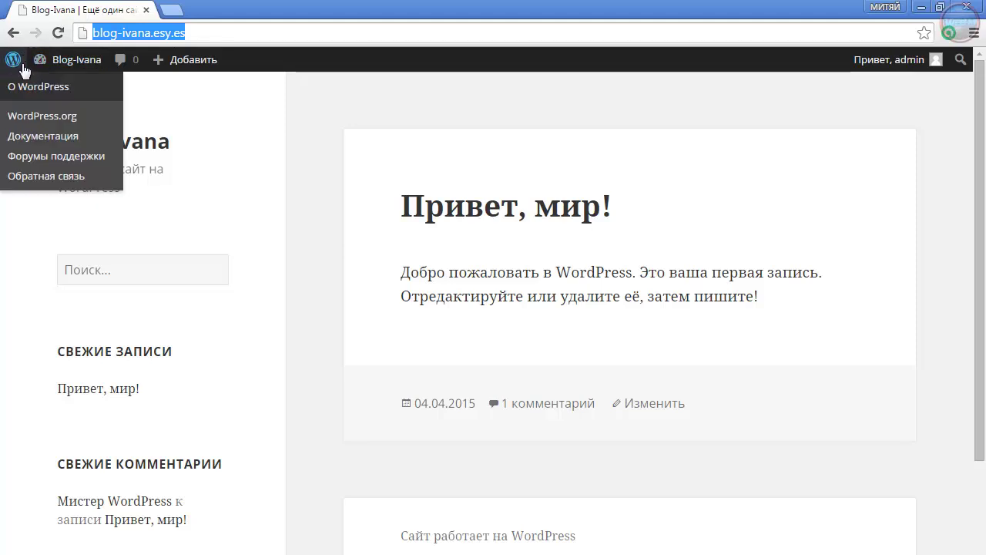
{"action": "mouse_move", "coordinate": [27, 65]}
{"action": "scroll", "coordinate": [401, 274], "scroll_direction": "down", "scroll_amount": 5}
{"action": "scroll", "coordinate": [401, 274], "scroll_direction": "up", "scroll_amount": 4}
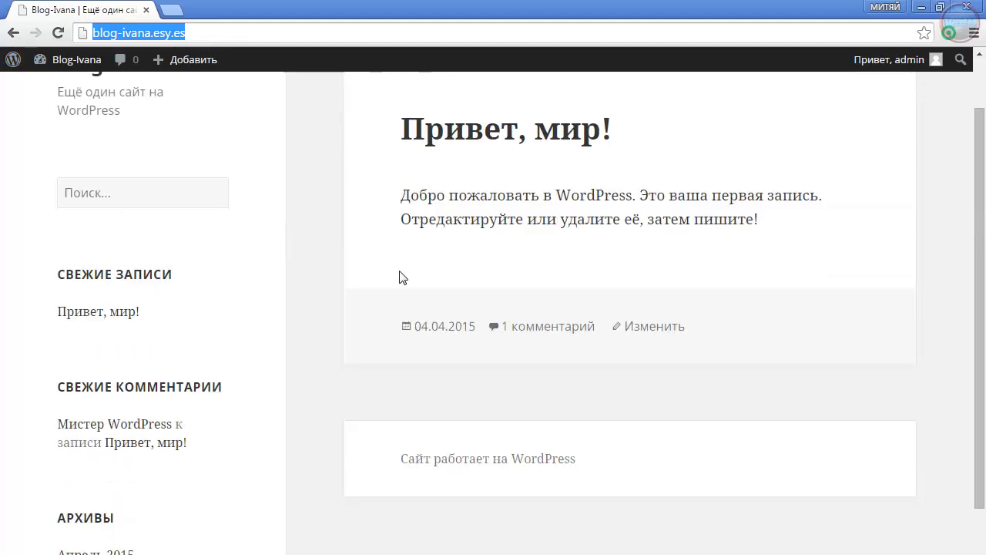
{"action": "scroll", "coordinate": [378, 277], "scroll_direction": "up", "scroll_amount": 1}
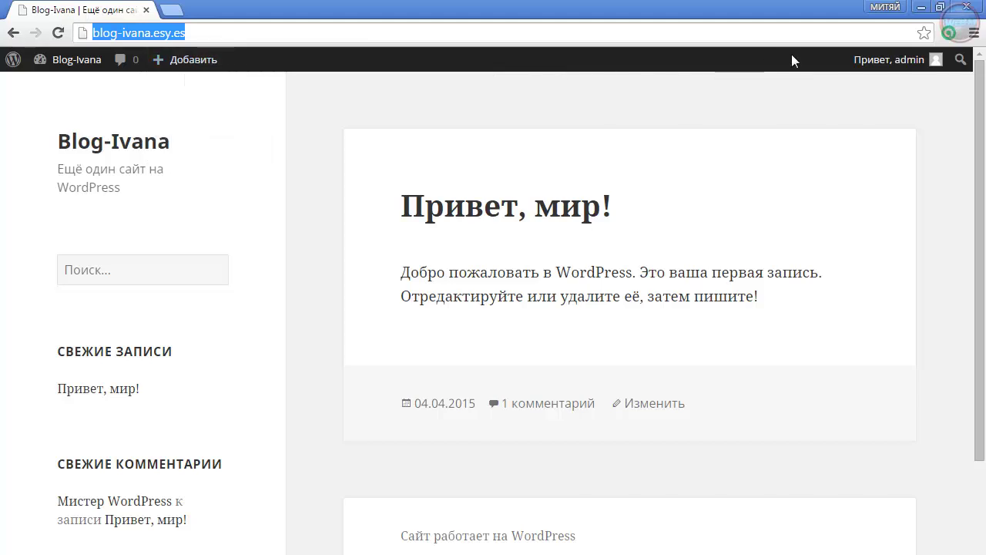
{"action": "scroll", "coordinate": [684, 447], "scroll_direction": "down", "scroll_amount": 3}
{"action": "scroll", "coordinate": [682, 447], "scroll_direction": "up", "scroll_amount": 3}
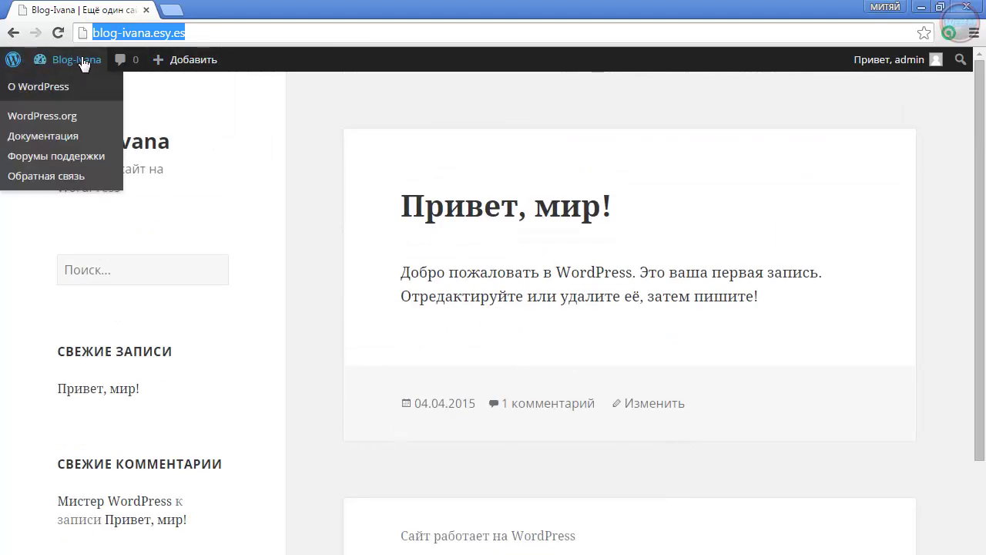
From the admin welcome page, go to Внешний вид > Темы to list the three installed themes
{"action": "left_click", "coordinate": [12, 60]}
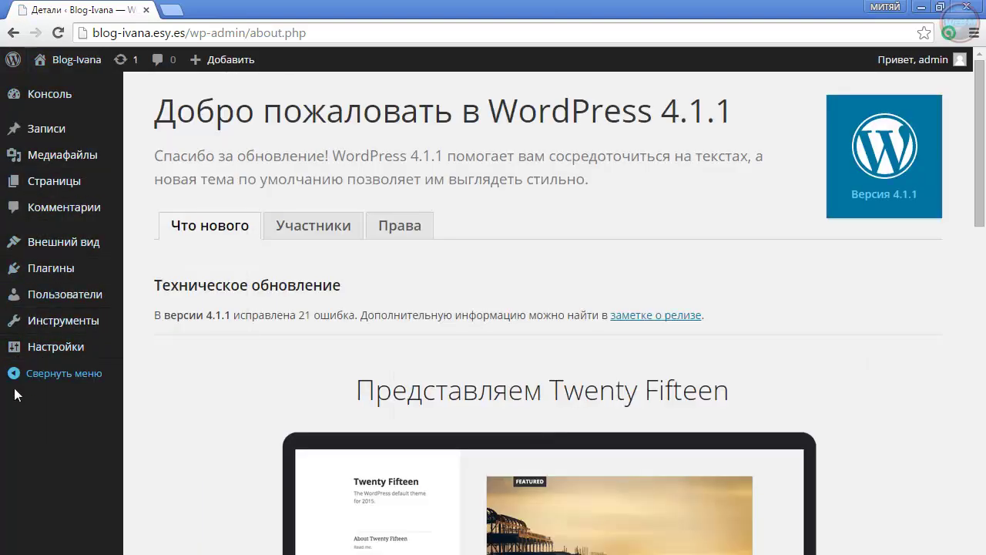
{"action": "mouse_move", "coordinate": [37, 99]}
{"action": "scroll", "coordinate": [389, 462], "scroll_direction": "down", "scroll_amount": 4}
{"action": "scroll", "coordinate": [387, 453], "scroll_direction": "up", "scroll_amount": 4}
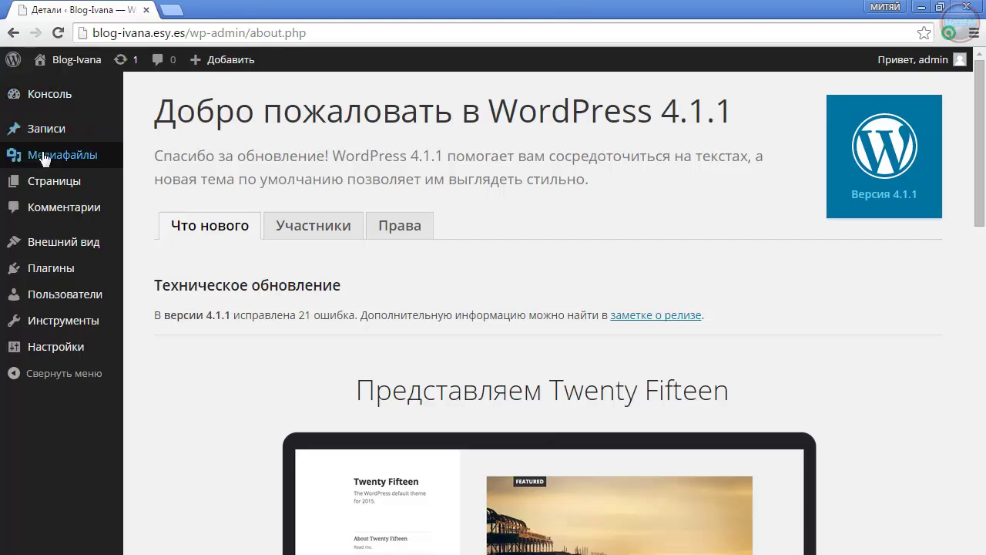
{"action": "mouse_move", "coordinate": [43, 167]}
{"action": "mouse_move", "coordinate": [43, 243]}
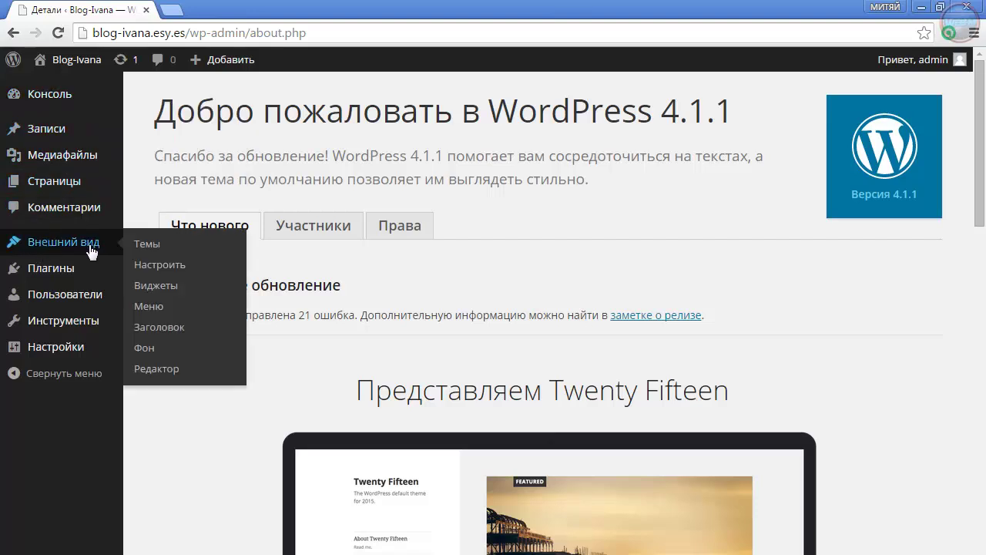
{"action": "left_click", "coordinate": [149, 246]}
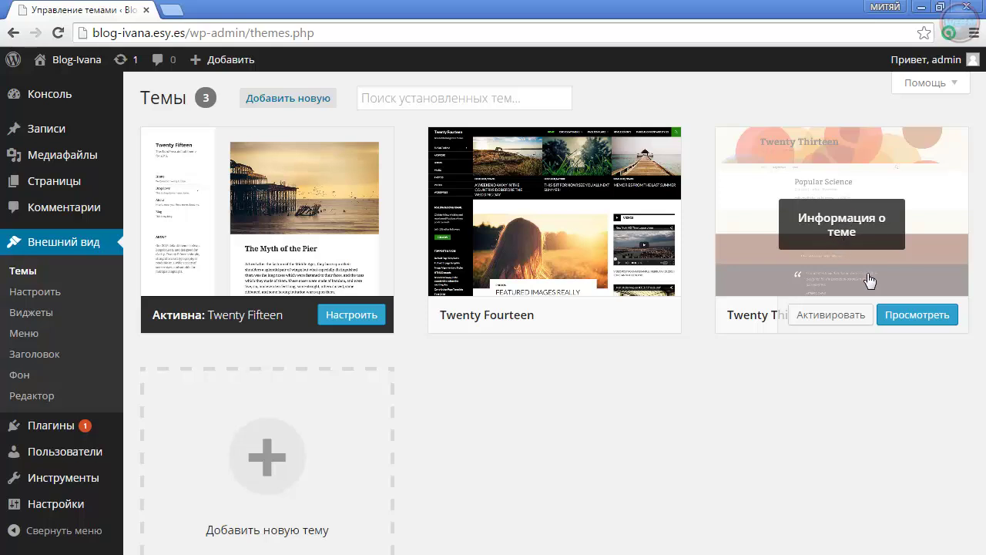
Preview Twenty Thirteen, close the Customizer, and activate Twenty Thirteen
{"action": "left_click", "coordinate": [917, 321]}
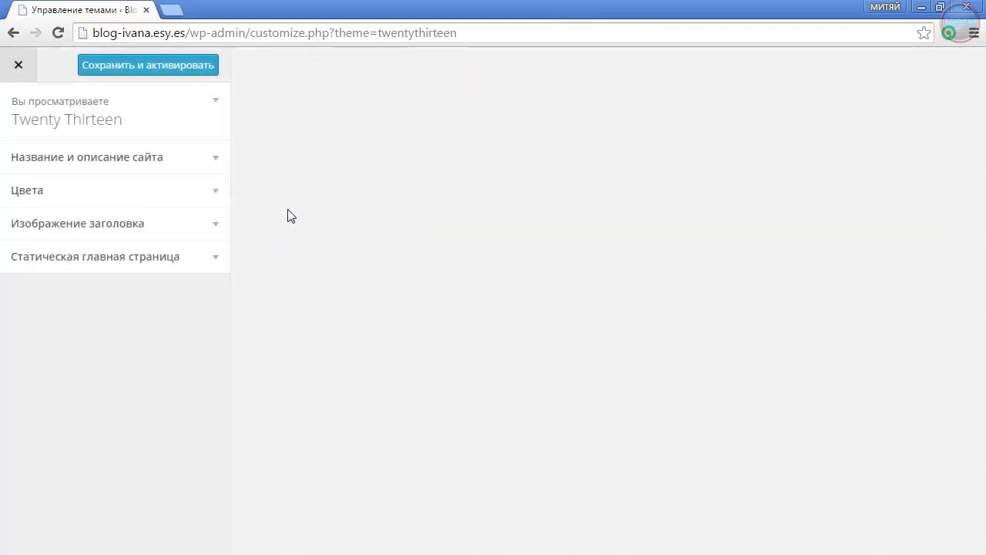
{"action": "scroll", "coordinate": [616, 385], "scroll_direction": "down", "scroll_amount": 3}
{"action": "scroll", "coordinate": [609, 376], "scroll_direction": "up", "scroll_amount": 3}
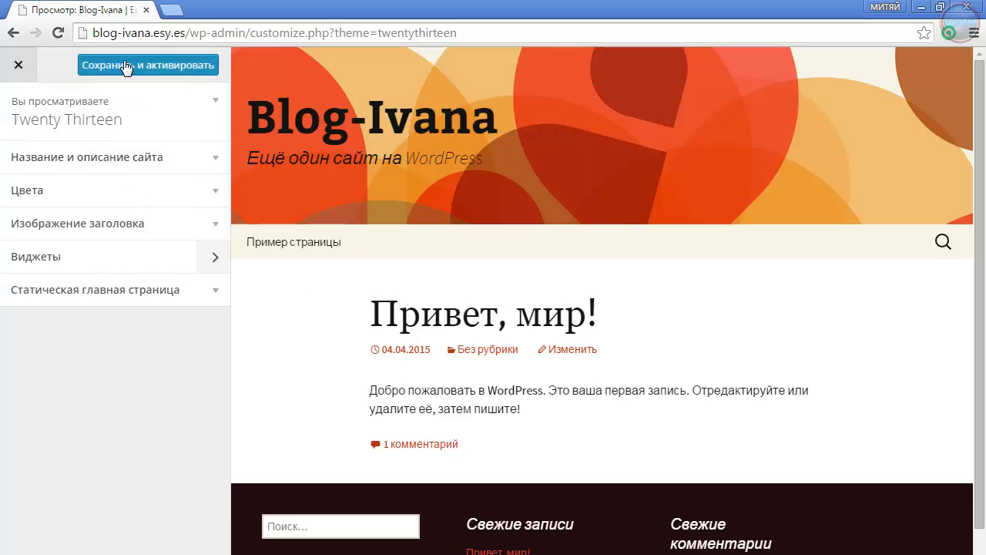
{"action": "left_click", "coordinate": [18, 65]}
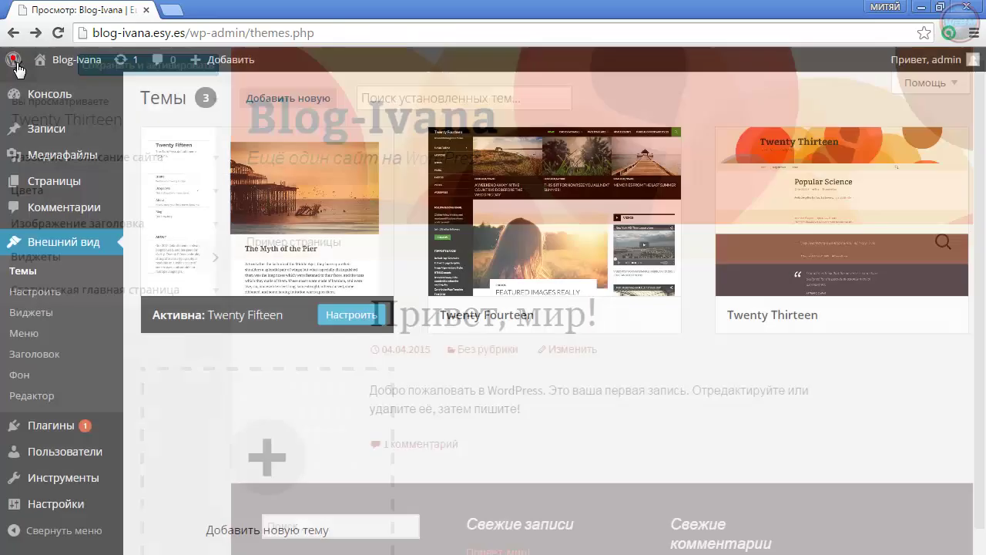
{"action": "mouse_move", "coordinate": [578, 214]}
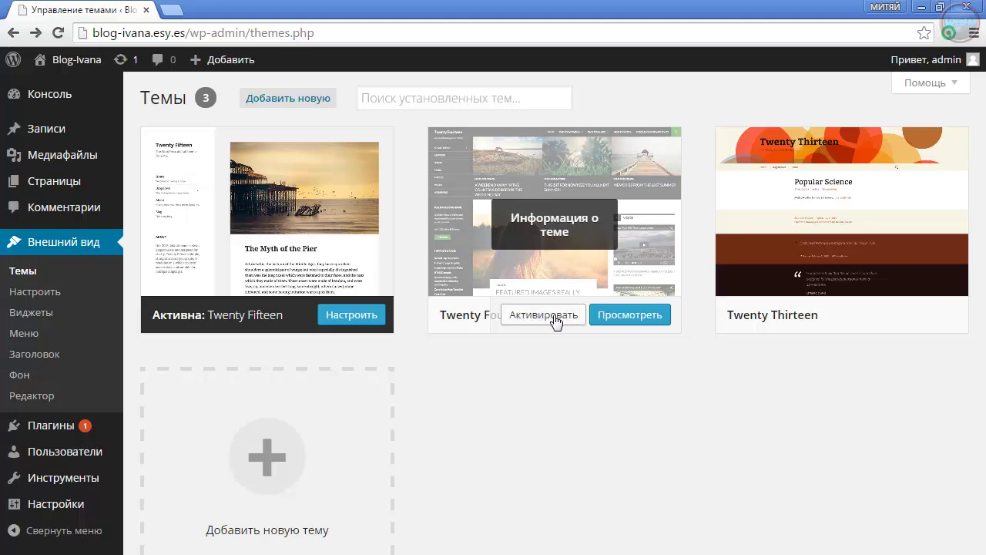
{"action": "mouse_move", "coordinate": [797, 330]}
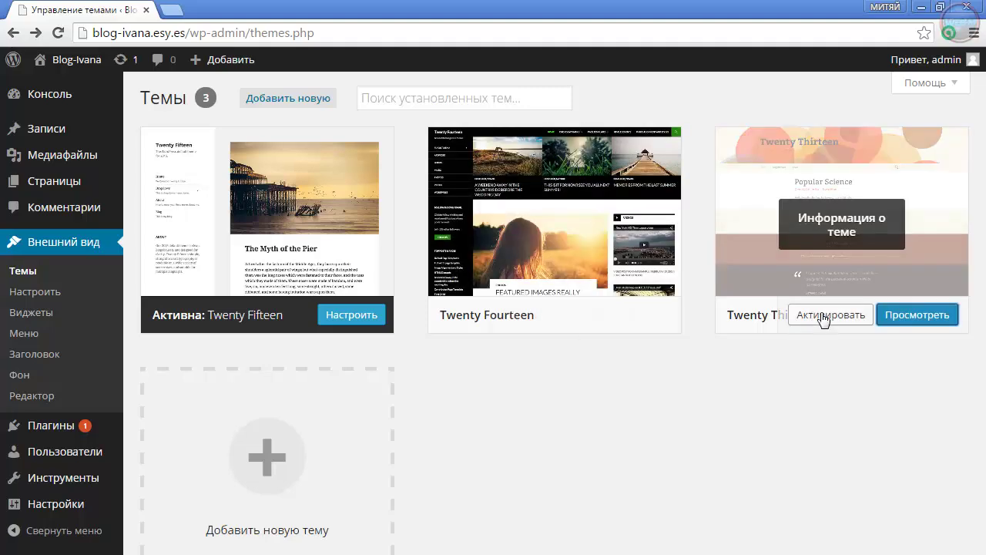
{"action": "left_click", "coordinate": [823, 318]}
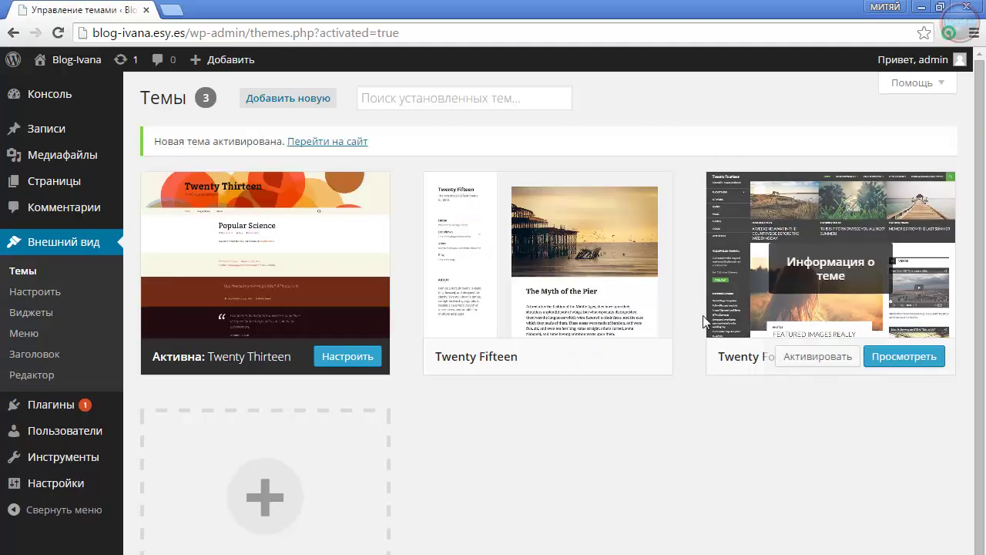
View the live site with Twenty Thirteen, then go to the About WordPress page
{"action": "left_click", "coordinate": [91, 61]}
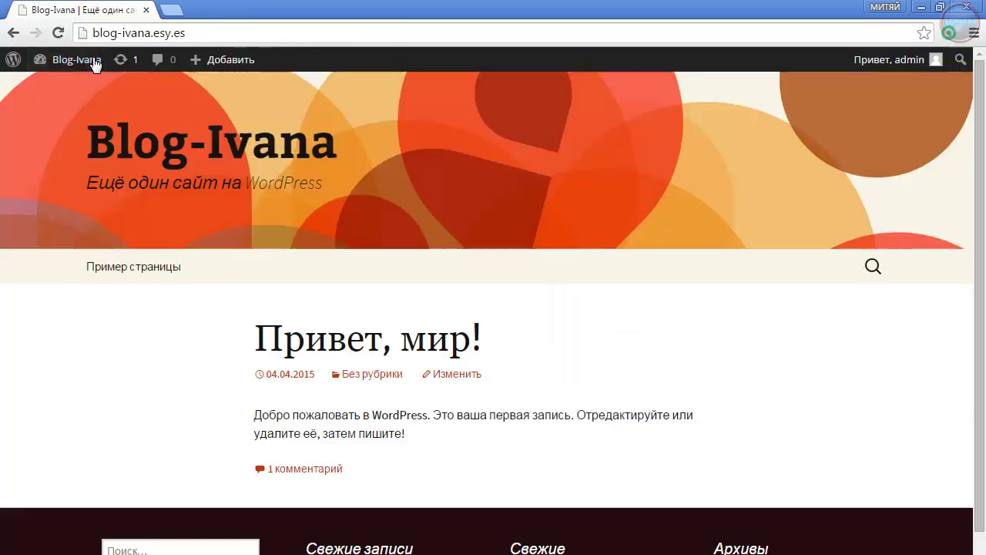
{"action": "scroll", "coordinate": [622, 416], "scroll_direction": "down", "scroll_amount": 2}
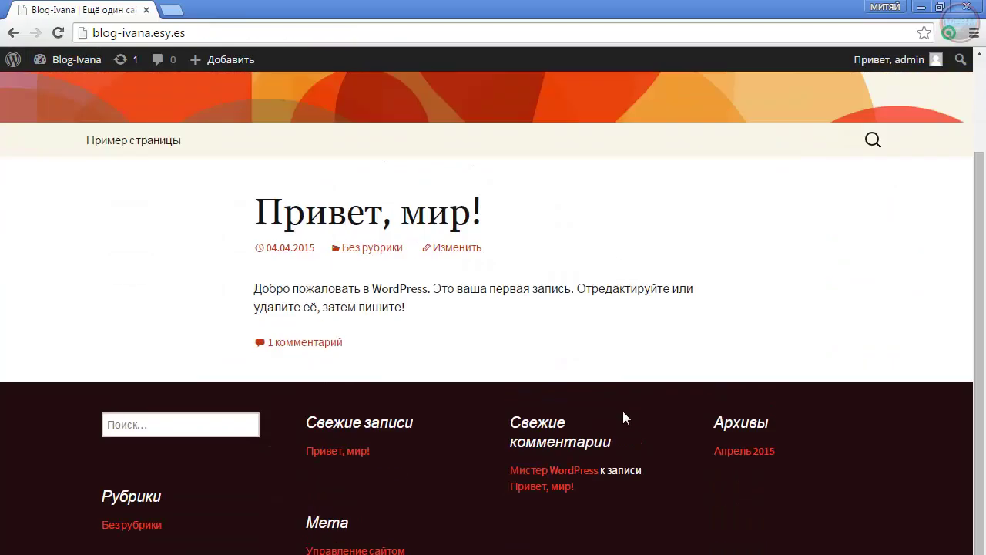
{"action": "scroll", "coordinate": [624, 416], "scroll_direction": "down", "scroll_amount": 1}
{"action": "scroll", "coordinate": [617, 422], "scroll_direction": "up", "scroll_amount": 2}
{"action": "scroll", "coordinate": [110, 147], "scroll_direction": "up", "scroll_amount": 1}
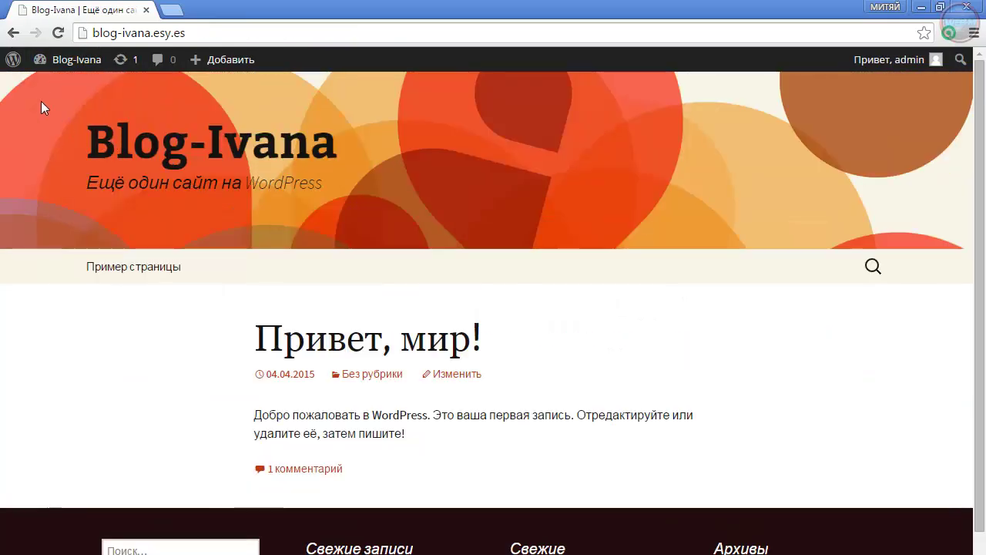
{"action": "left_click", "coordinate": [11, 62]}
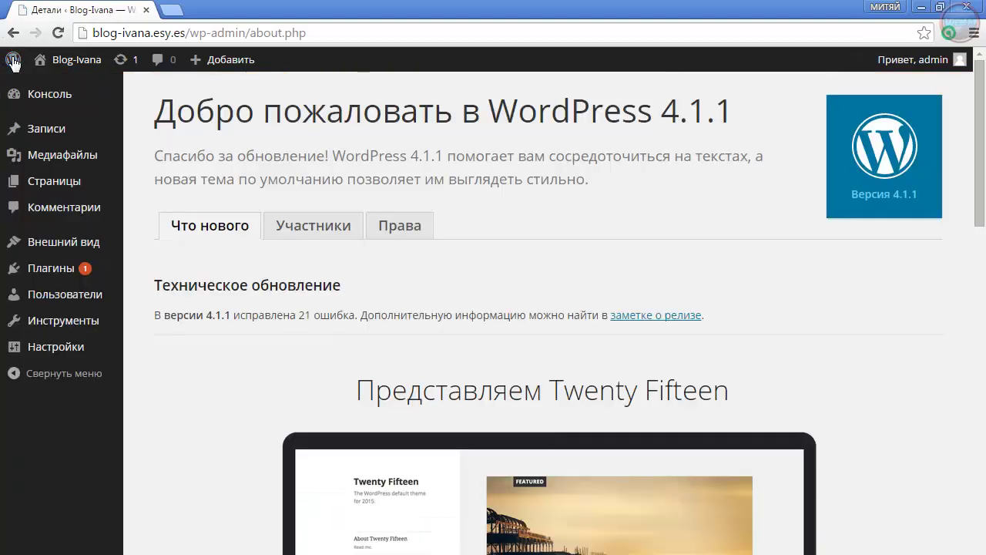
Open Themes > Add New and scroll through the Featured themes grid
{"action": "mouse_move", "coordinate": [70, 251]}
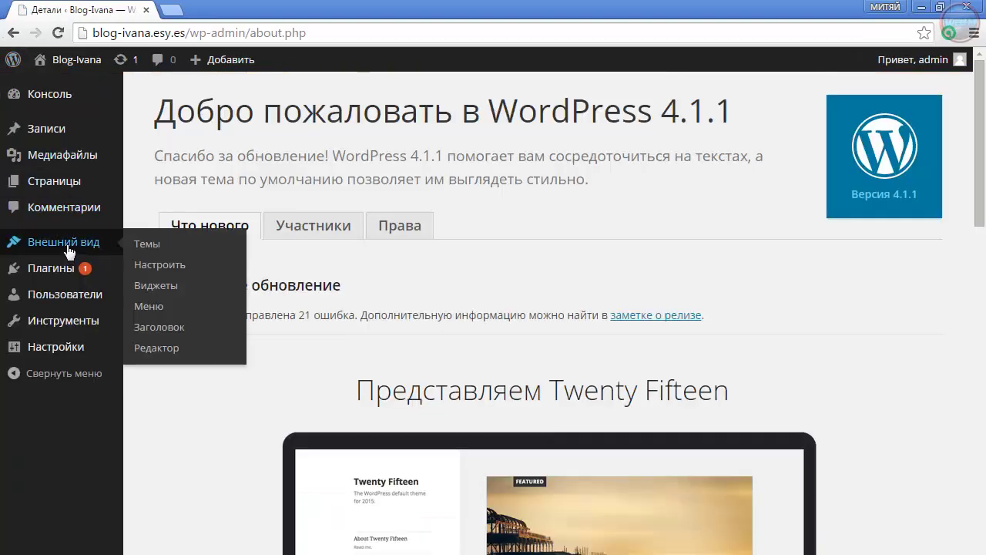
{"action": "left_click", "coordinate": [148, 245]}
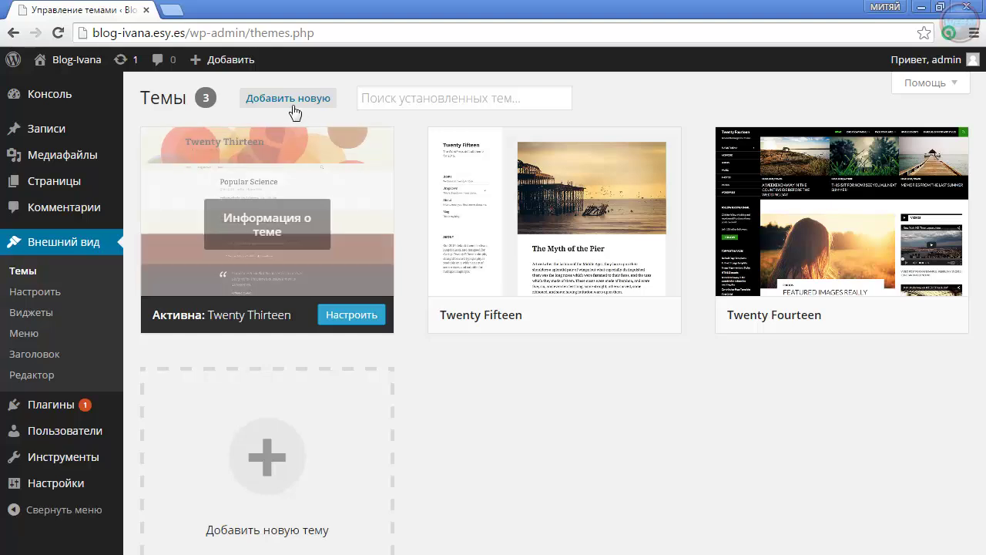
{"action": "left_click", "coordinate": [283, 101]}
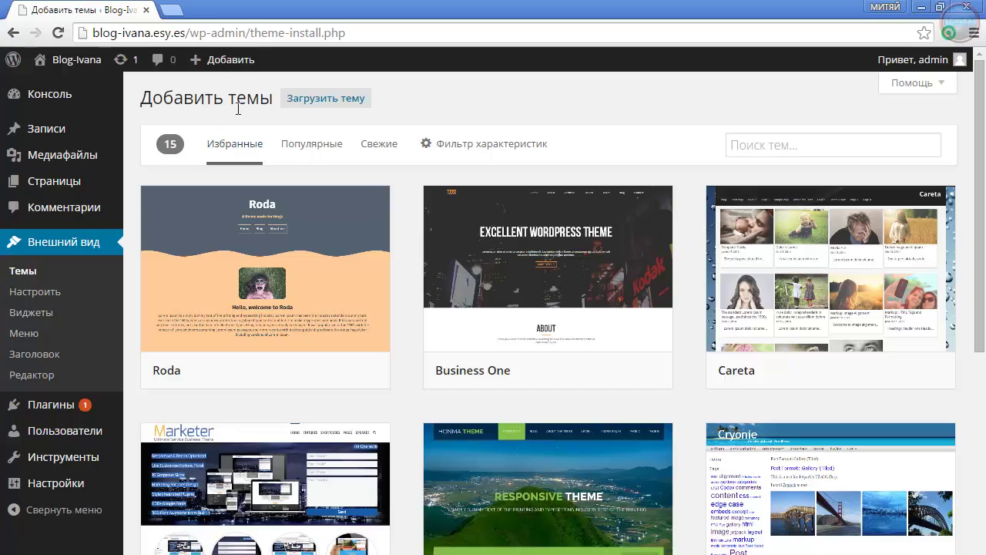
{"action": "scroll", "coordinate": [678, 424], "scroll_direction": "down", "scroll_amount": 2}
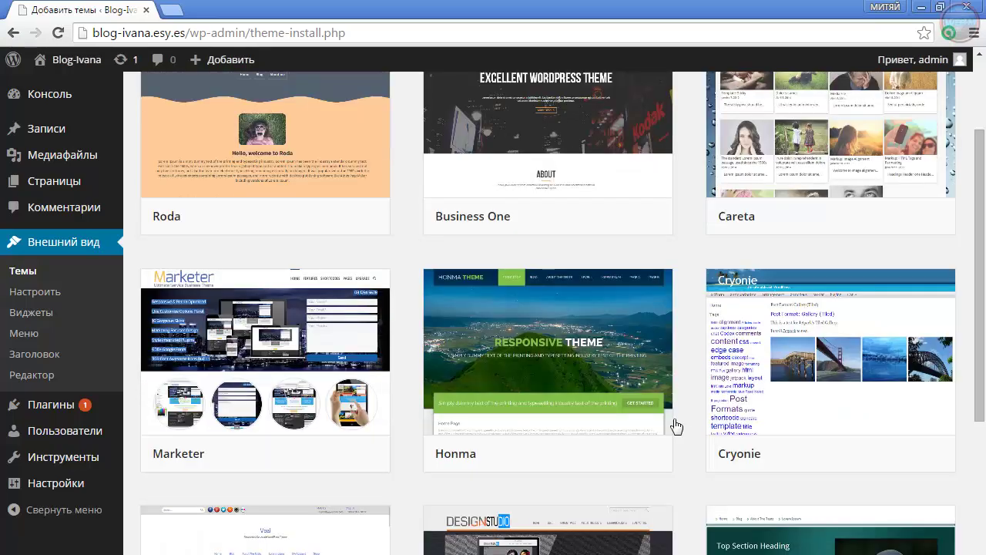
{"action": "scroll", "coordinate": [369, 420], "scroll_direction": "down", "scroll_amount": 3}
{"action": "scroll", "coordinate": [367, 418], "scroll_direction": "up", "scroll_amount": 3}
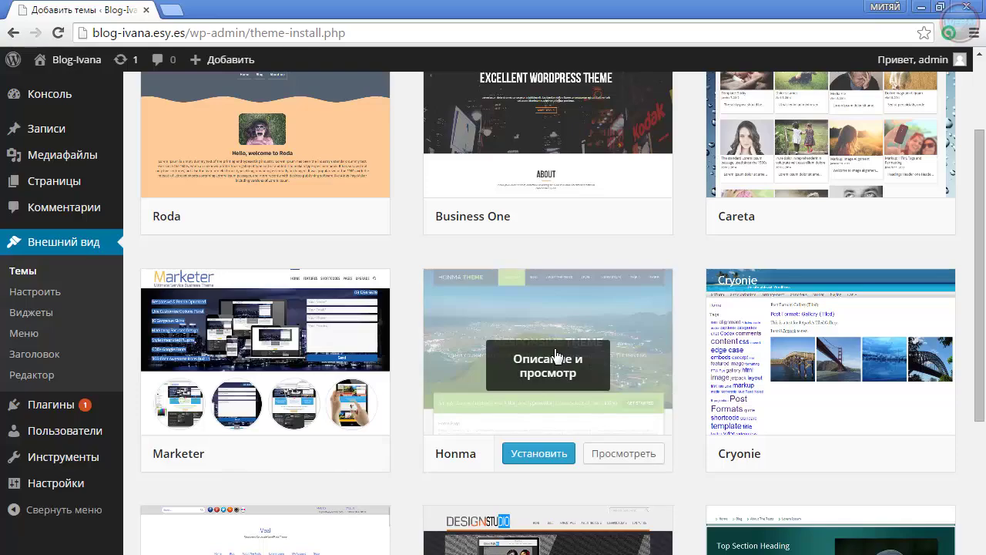
{"action": "scroll", "coordinate": [589, 416], "scroll_direction": "down", "scroll_amount": 2}
{"action": "scroll", "coordinate": [396, 447], "scroll_direction": "up", "scroll_amount": 1}
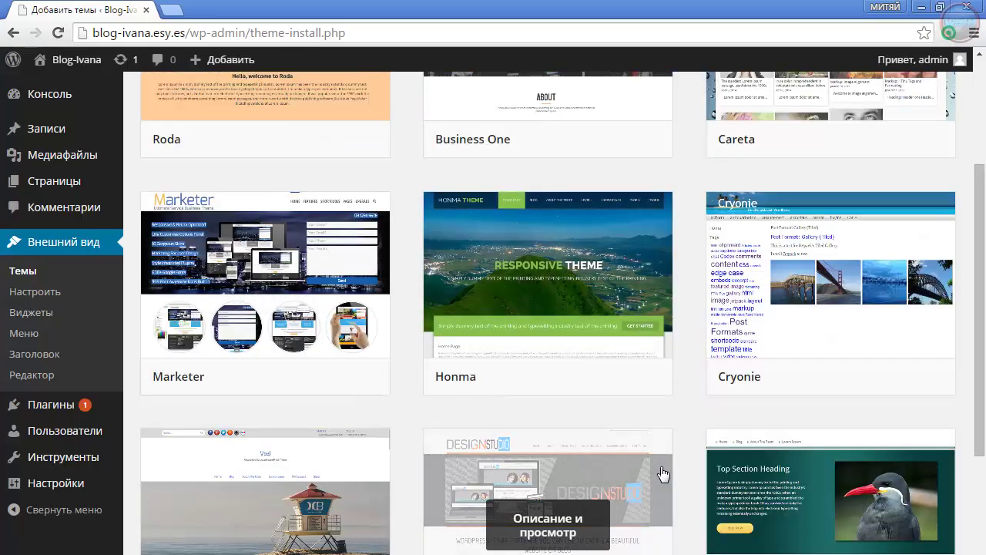
{"action": "scroll", "coordinate": [616, 500], "scroll_direction": "down", "scroll_amount": 1}
{"action": "scroll", "coordinate": [662, 474], "scroll_direction": "down", "scroll_amount": 2}
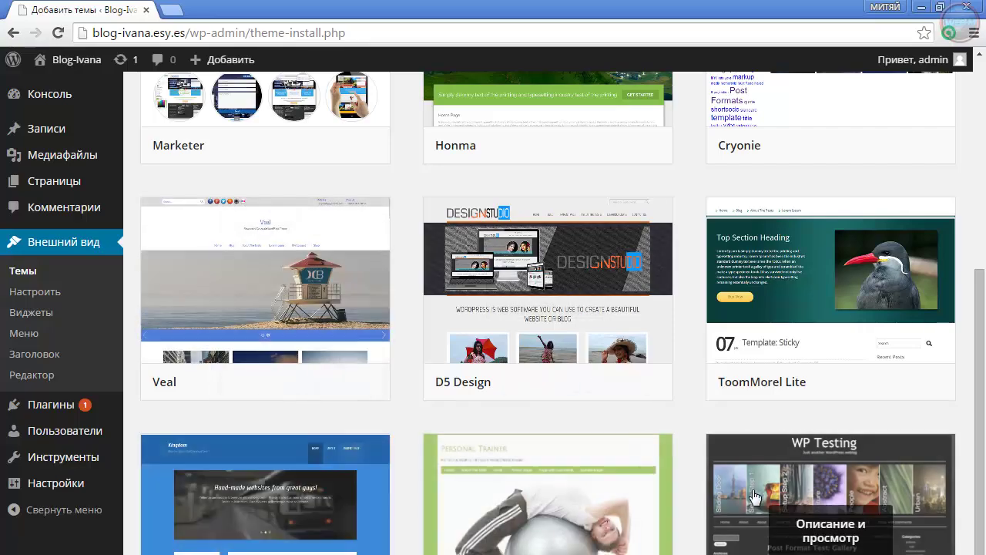
{"action": "scroll", "coordinate": [693, 346], "scroll_direction": "up", "scroll_amount": 6}
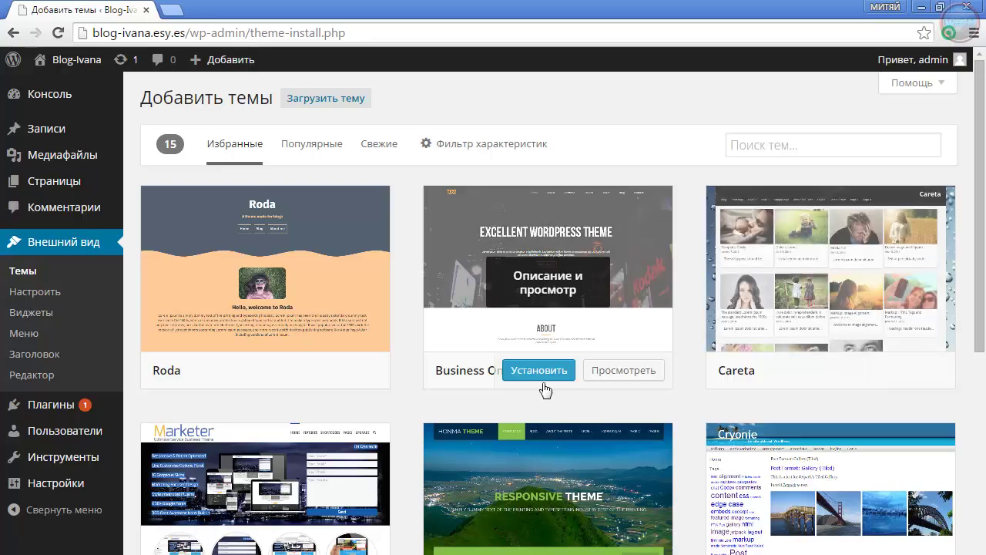
{"action": "scroll", "coordinate": [393, 398], "scroll_direction": "down", "scroll_amount": 4}
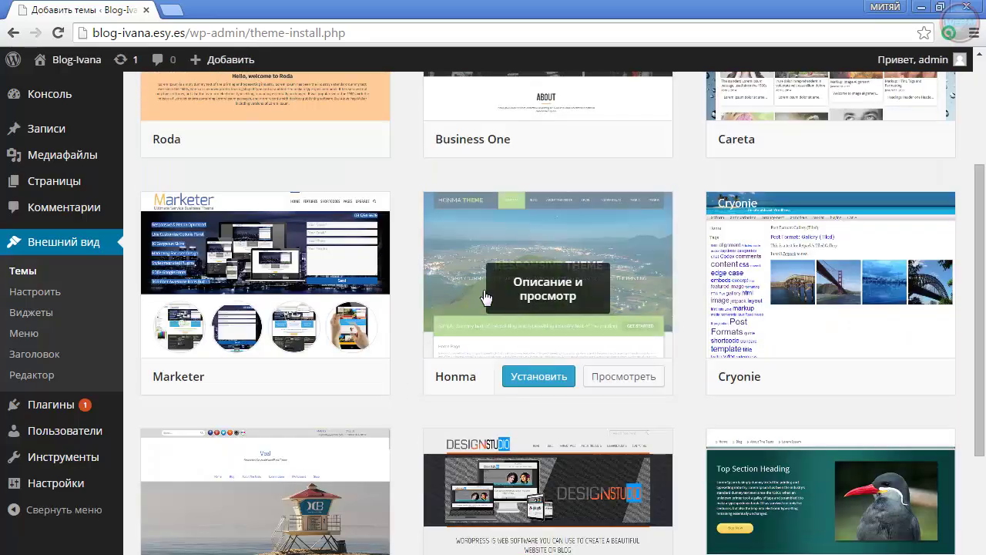
{"action": "scroll", "coordinate": [566, 383], "scroll_direction": "down", "scroll_amount": 5}
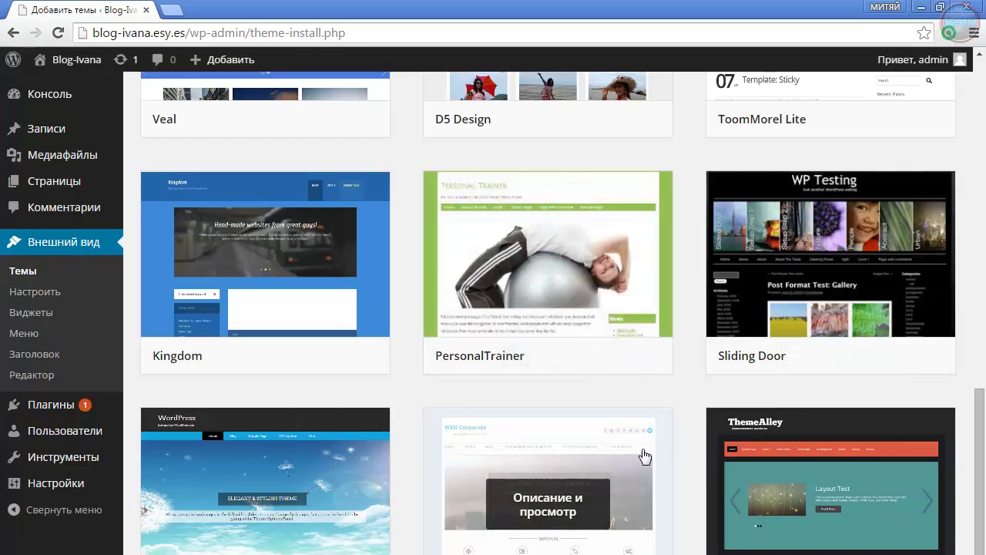
{"action": "scroll", "coordinate": [479, 459], "scroll_direction": "up", "scroll_amount": 8}
{"action": "scroll", "coordinate": [479, 459], "scroll_direction": "up", "scroll_amount": 2}
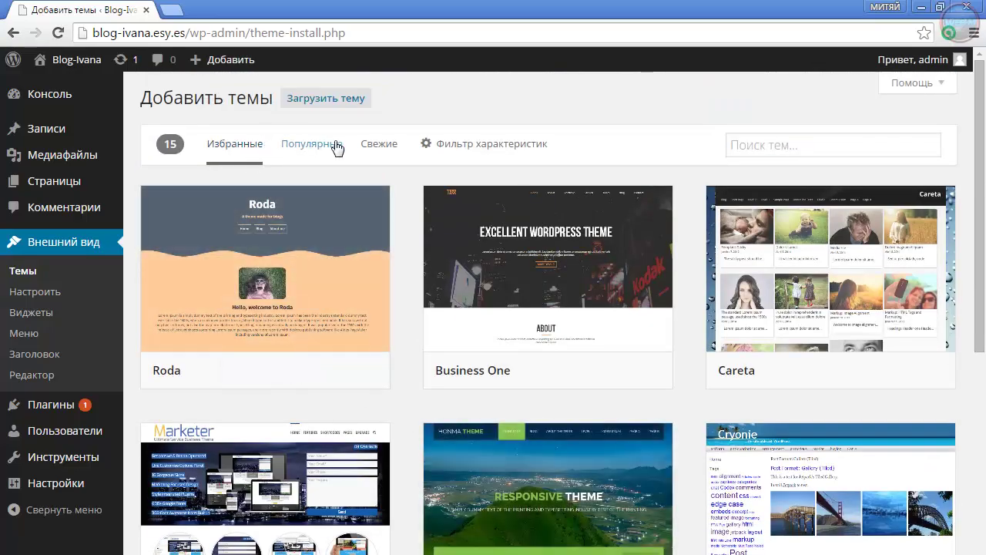
Browse the Latest themes, then switch to Popular and focus the theme search box
{"action": "left_click", "coordinate": [381, 148]}
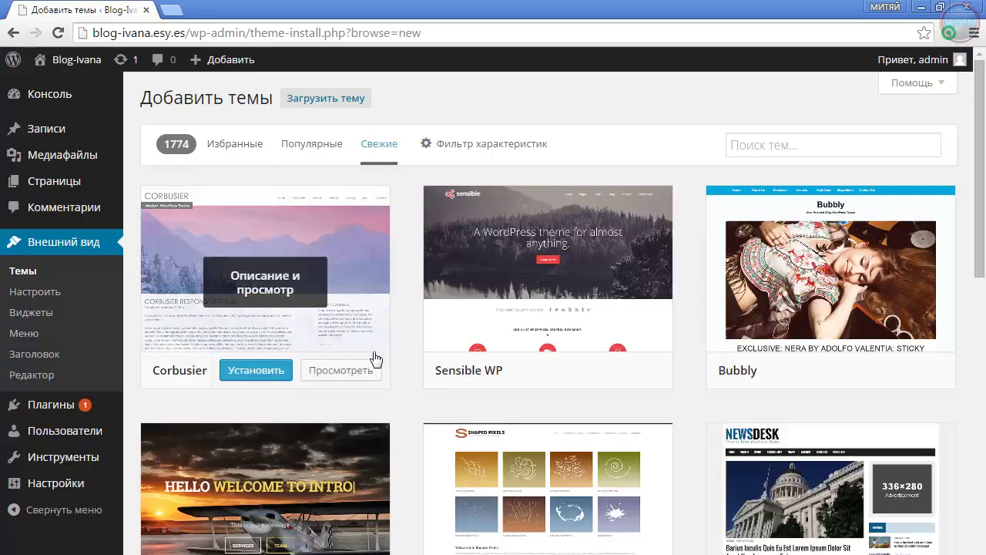
{"action": "scroll", "coordinate": [667, 362], "scroll_direction": "down", "scroll_amount": 9}
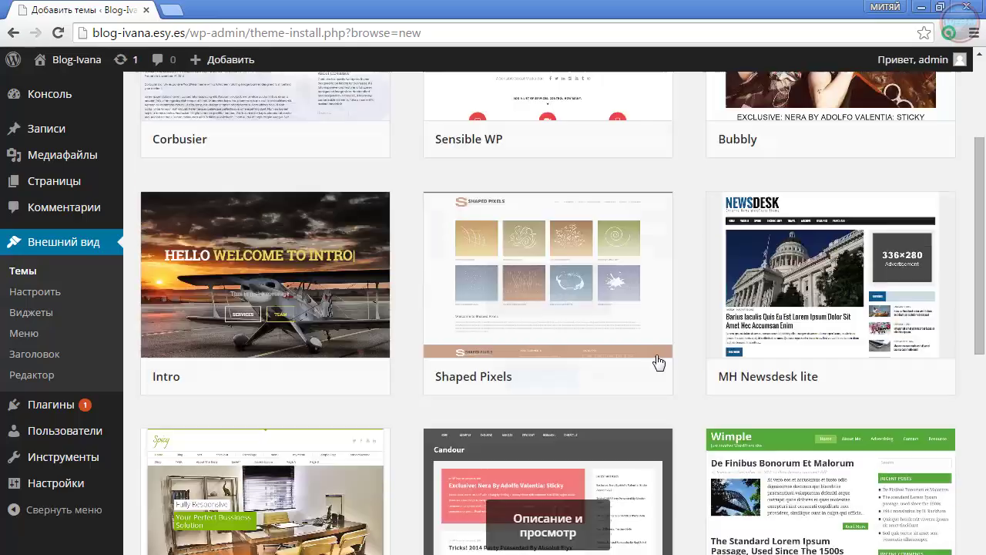
{"action": "scroll", "coordinate": [655, 362], "scroll_direction": "down", "scroll_amount": 3}
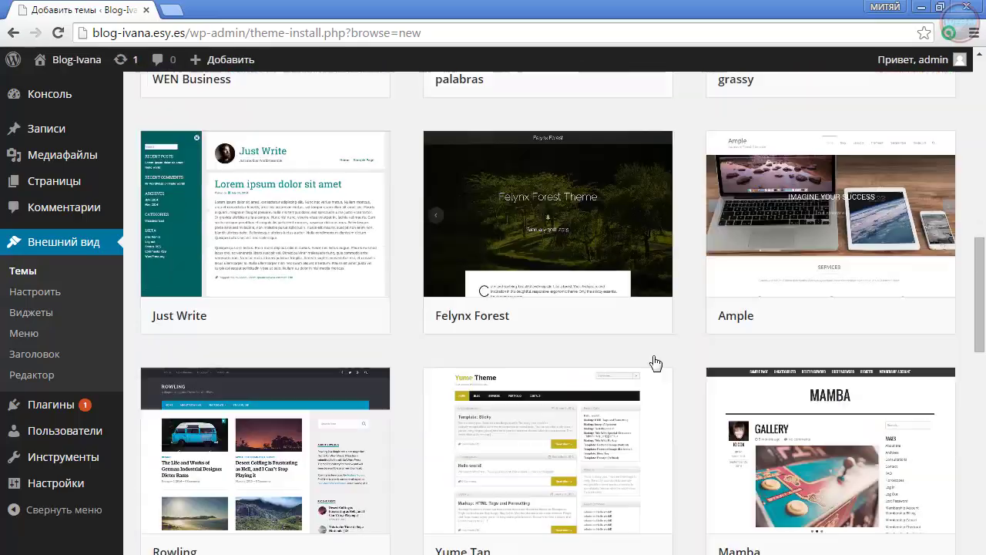
{"action": "scroll", "coordinate": [655, 362], "scroll_direction": "up", "scroll_amount": 12}
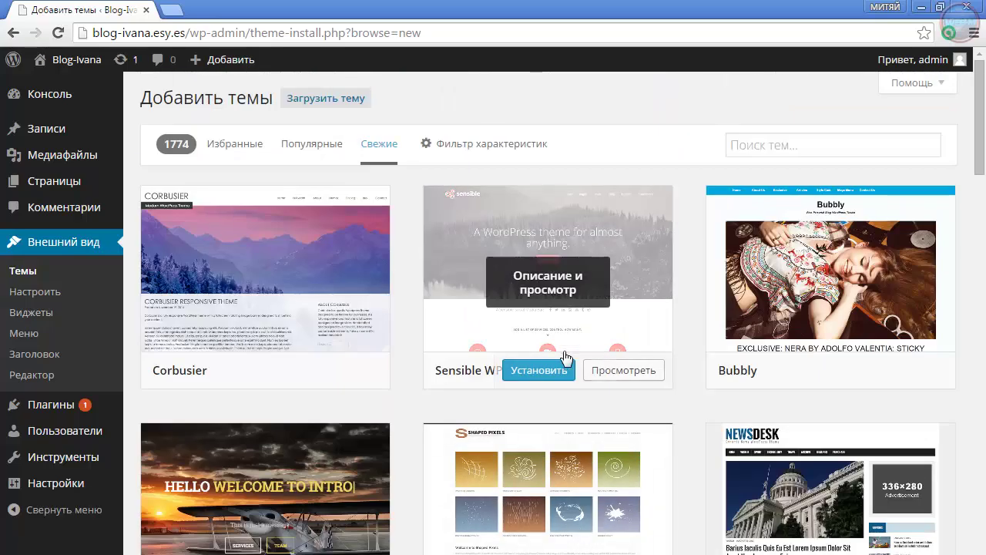
{"action": "left_click", "coordinate": [314, 144]}
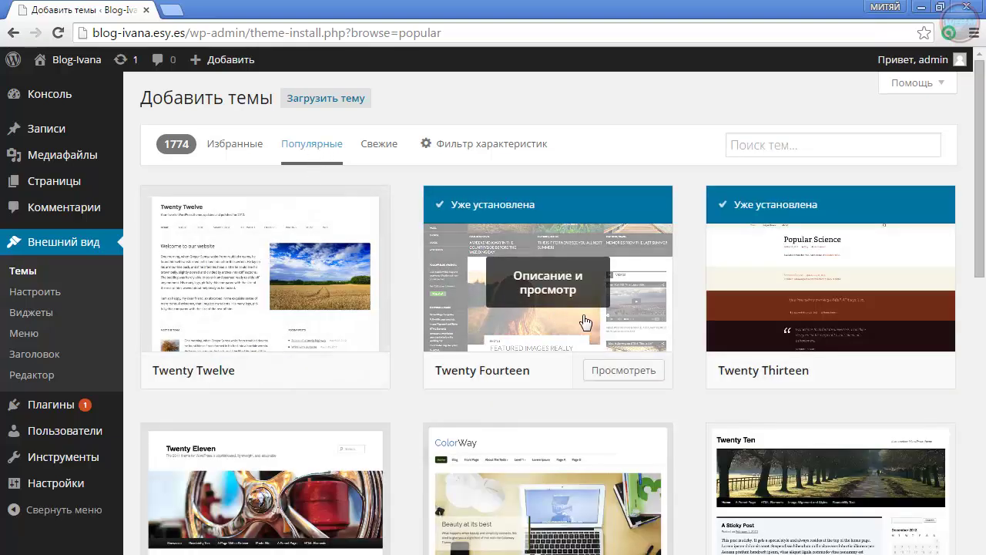
{"action": "left_click", "coordinate": [787, 150]}
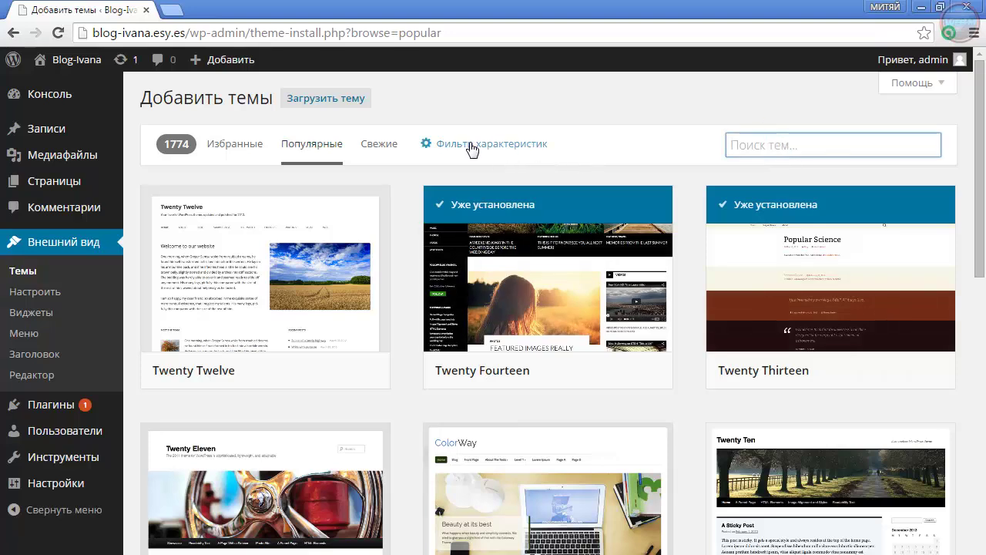
Filter the theme catalogue by the colour Синий and browse the results
{"action": "left_click", "coordinate": [472, 148]}
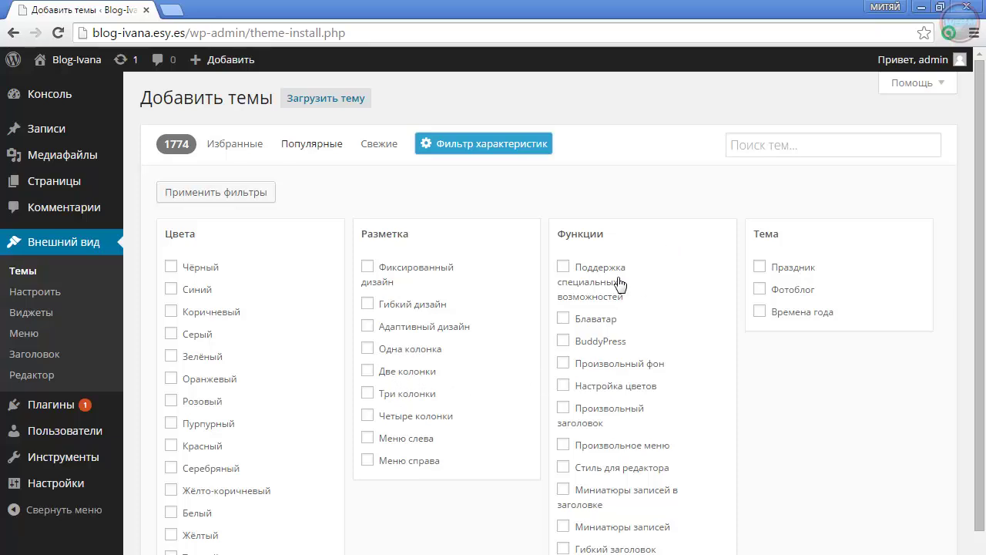
{"action": "scroll", "coordinate": [578, 454], "scroll_direction": "down", "scroll_amount": 1}
{"action": "scroll", "coordinate": [655, 400], "scroll_direction": "up", "scroll_amount": 1}
{"action": "left_click", "coordinate": [171, 290]}
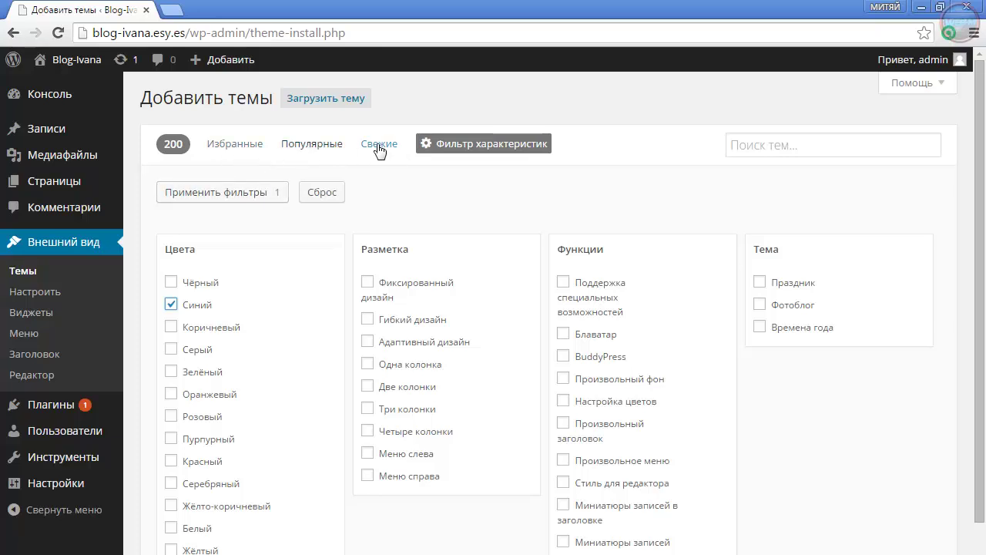
{"action": "left_click", "coordinate": [252, 192]}
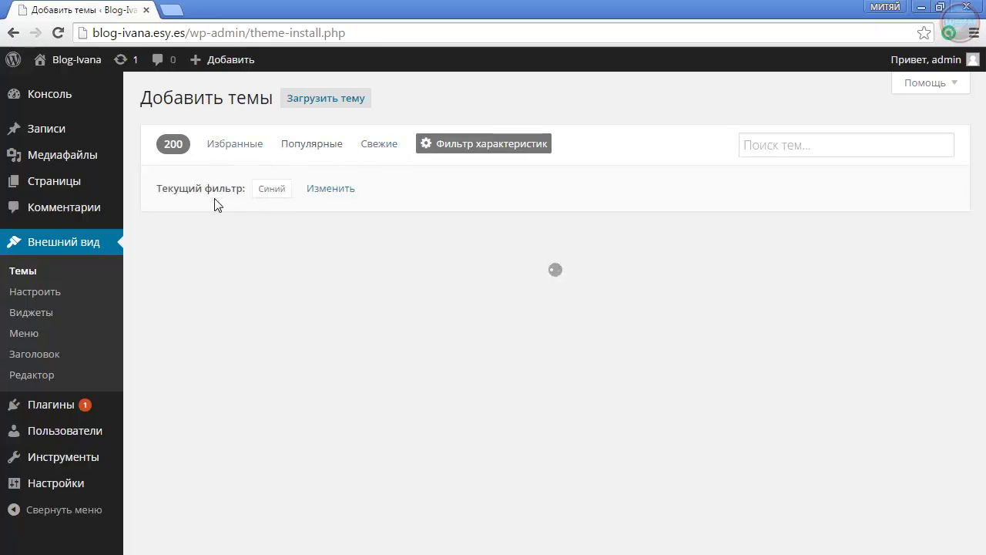
{"action": "scroll", "coordinate": [547, 324], "scroll_direction": "down", "scroll_amount": 2}
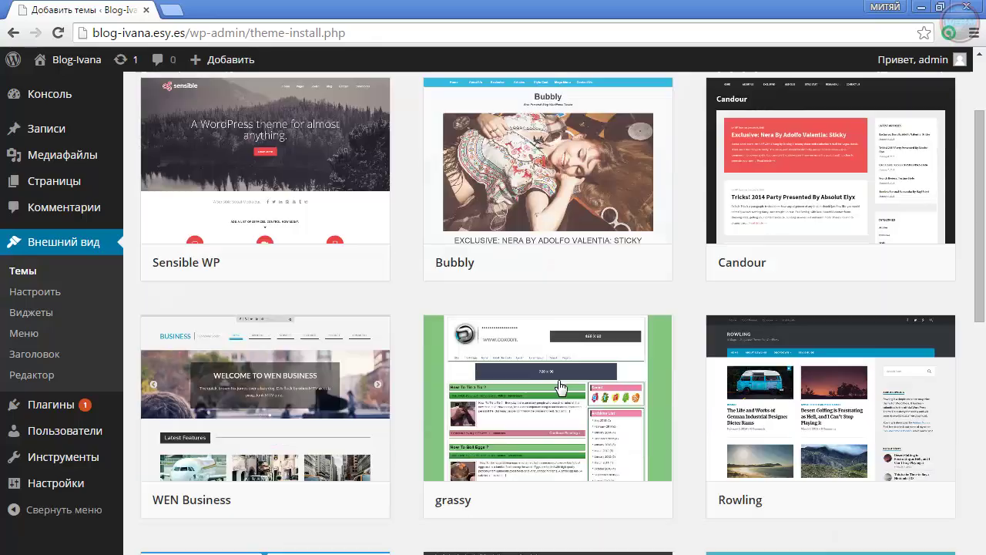
{"action": "scroll", "coordinate": [393, 508], "scroll_direction": "down", "scroll_amount": 3}
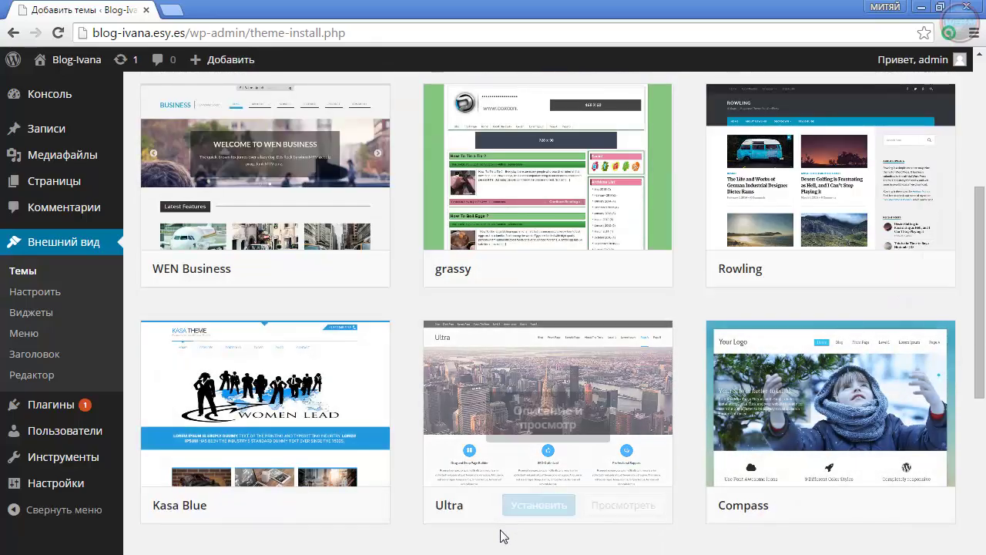
{"action": "scroll", "coordinate": [501, 535], "scroll_direction": "down", "scroll_amount": 8}
{"action": "scroll", "coordinate": [497, 531], "scroll_direction": "up", "scroll_amount": 13}
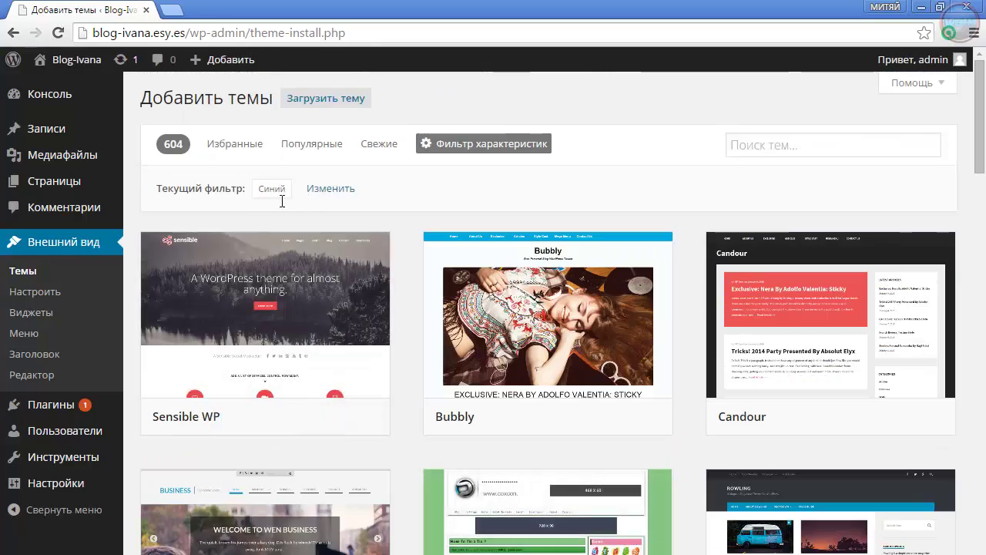
Reset the Синий filter and return to the Популярные themes list
{"action": "left_click", "coordinate": [325, 197]}
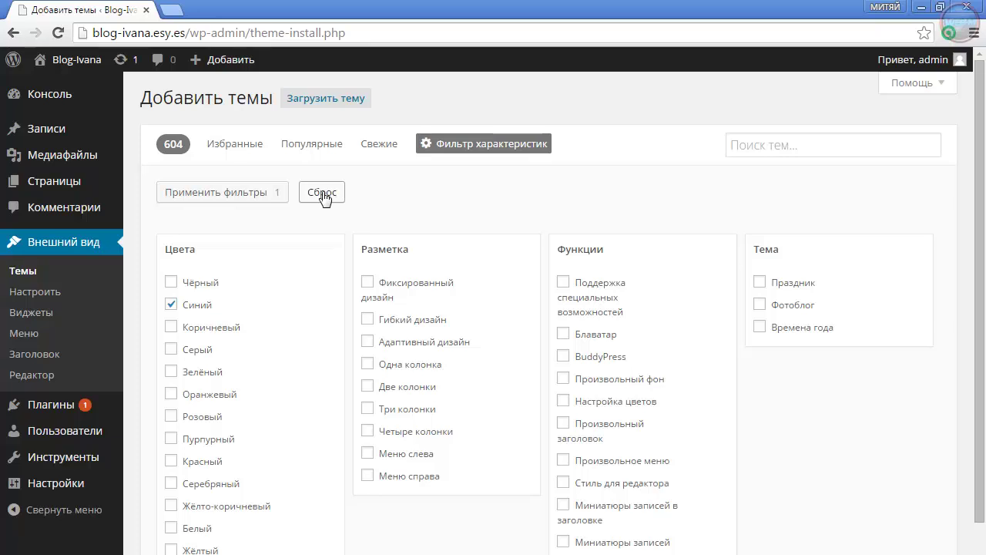
{"action": "left_click", "coordinate": [320, 191]}
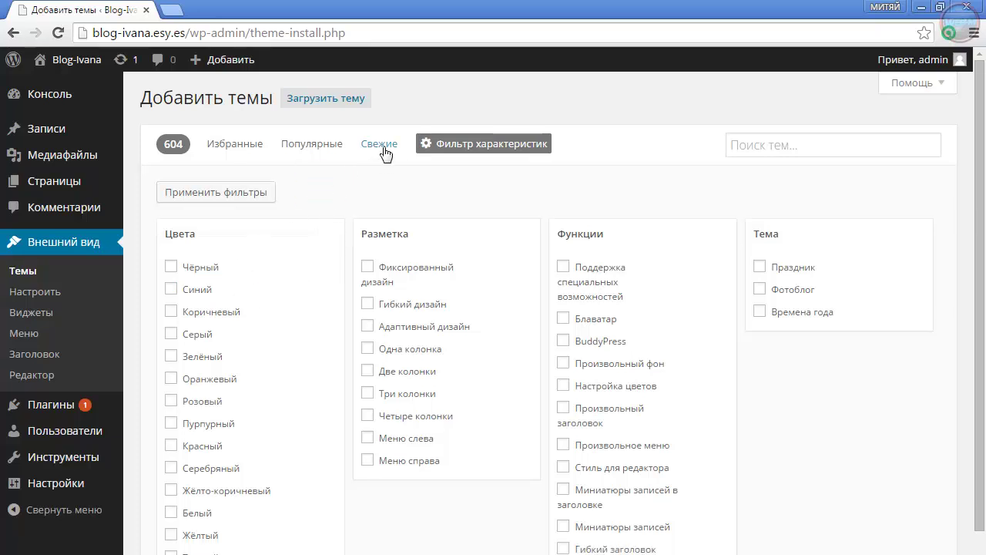
{"action": "left_click", "coordinate": [316, 145]}
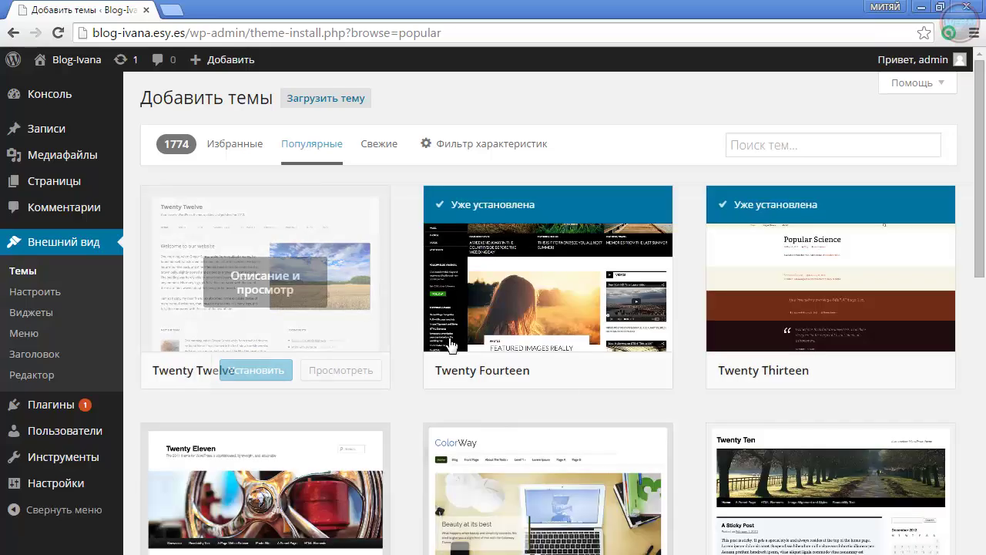
{"action": "scroll", "coordinate": [458, 435], "scroll_direction": "down", "scroll_amount": 4}
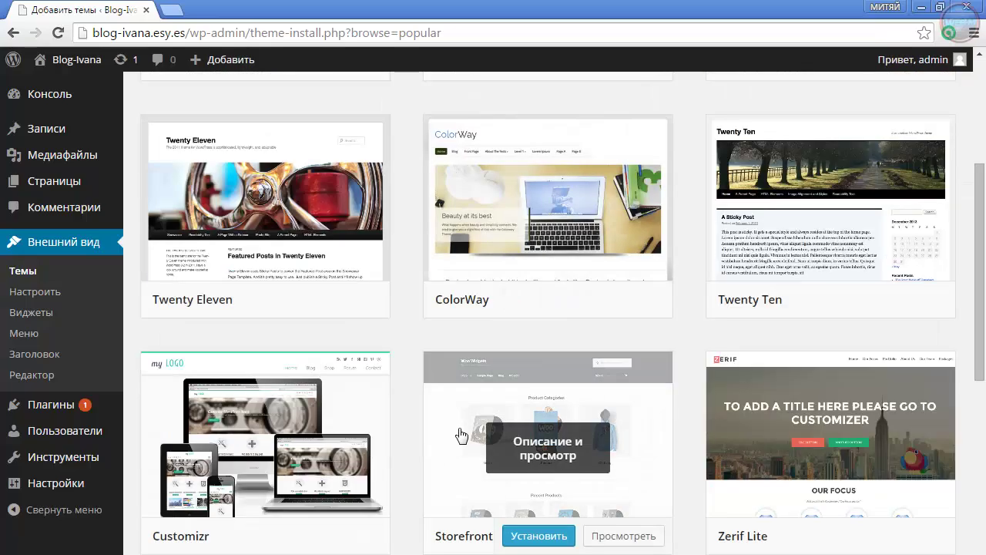
{"action": "scroll", "coordinate": [461, 435], "scroll_direction": "down", "scroll_amount": 4}
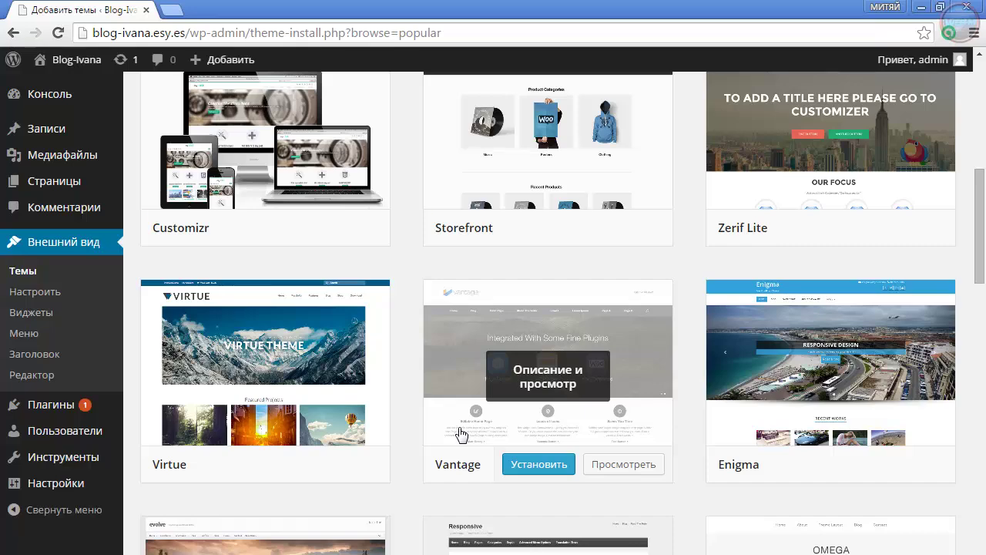
{"action": "scroll", "coordinate": [457, 430], "scroll_direction": "down", "scroll_amount": 1}
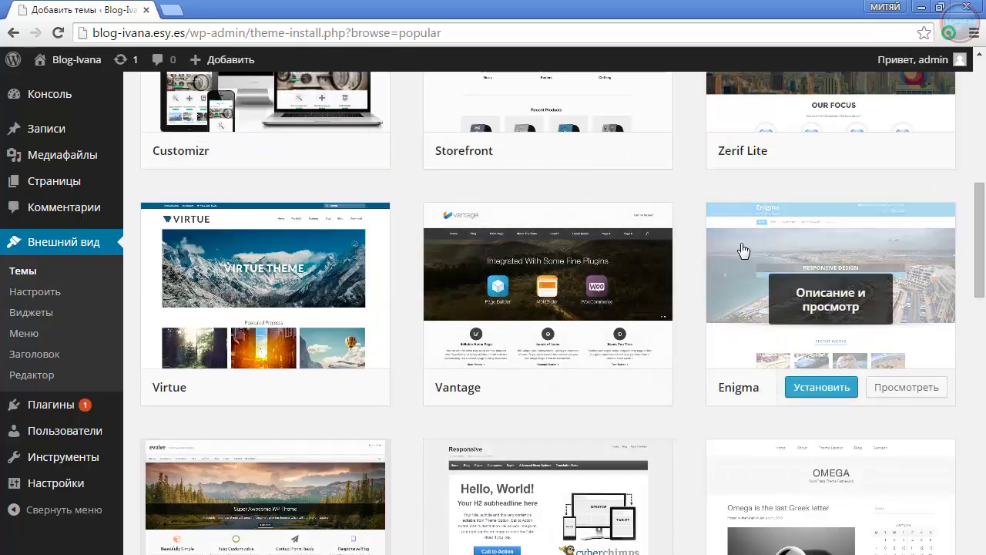
{"action": "left_click", "coordinate": [832, 300]}
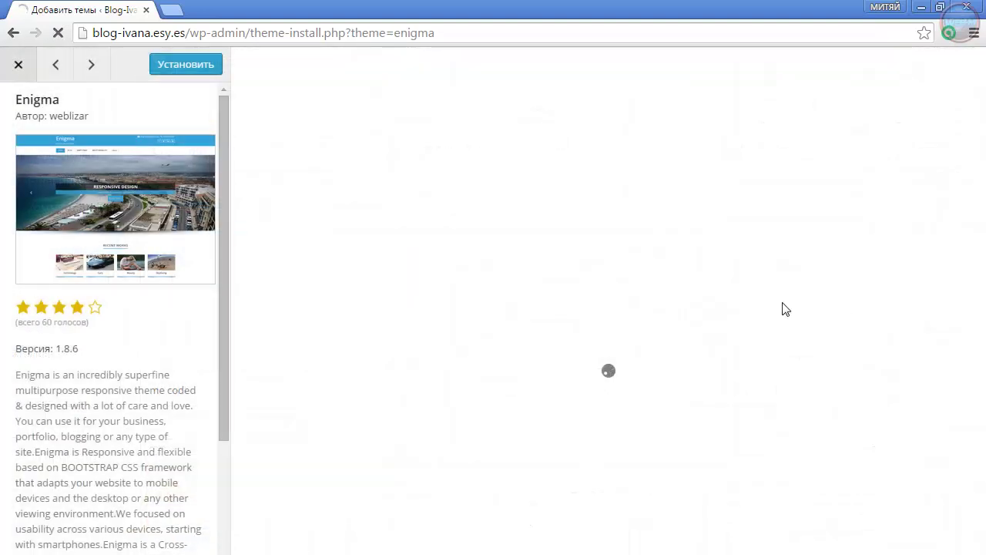
{"action": "scroll", "coordinate": [224, 444], "scroll_direction": "down", "scroll_amount": 4}
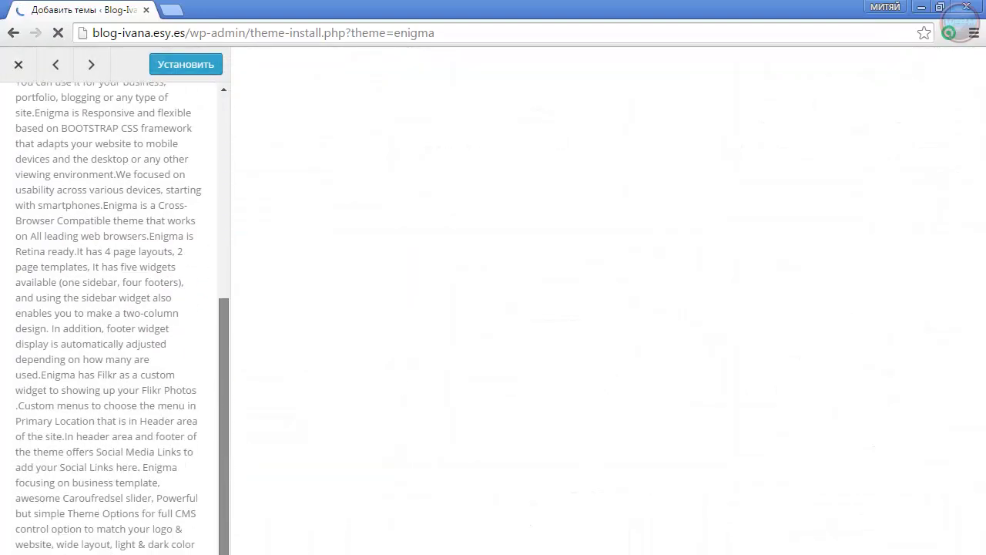
{"action": "left_click_drag", "start_coordinate": [216, 529], "coordinate": [213, 337]}
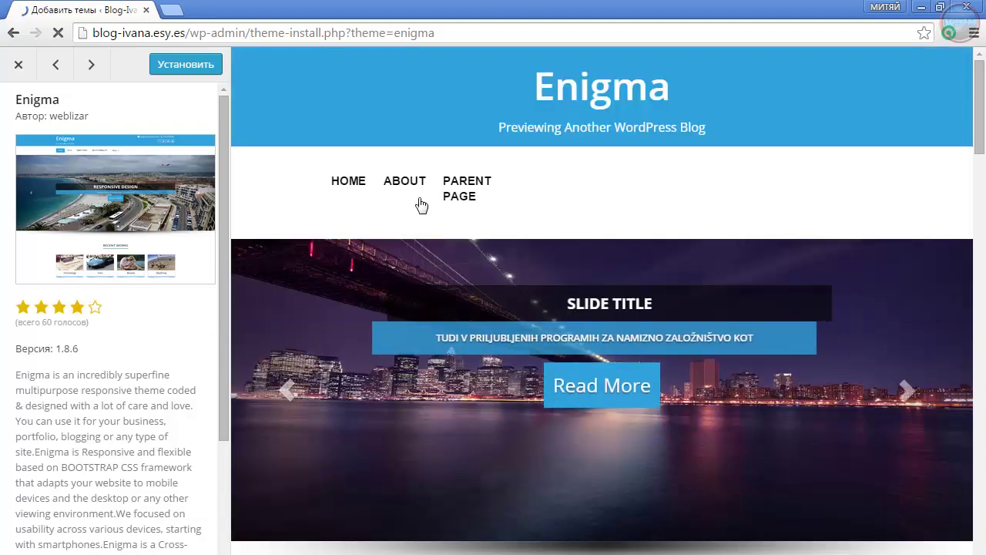
{"action": "scroll", "coordinate": [508, 422], "scroll_direction": "down", "scroll_amount": 5}
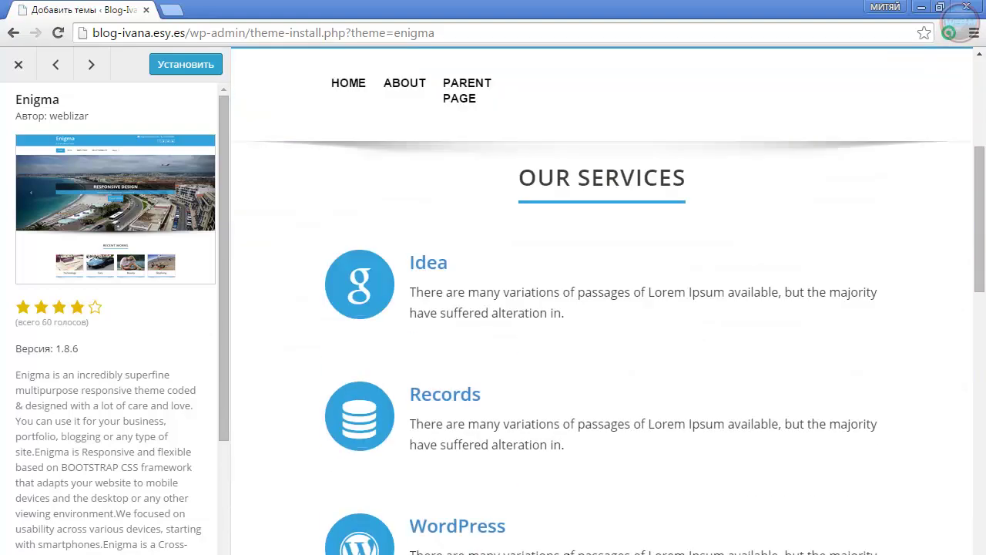
{"action": "scroll", "coordinate": [555, 551], "scroll_direction": "down", "scroll_amount": 5}
{"action": "scroll", "coordinate": [558, 550], "scroll_direction": "up", "scroll_amount": 4}
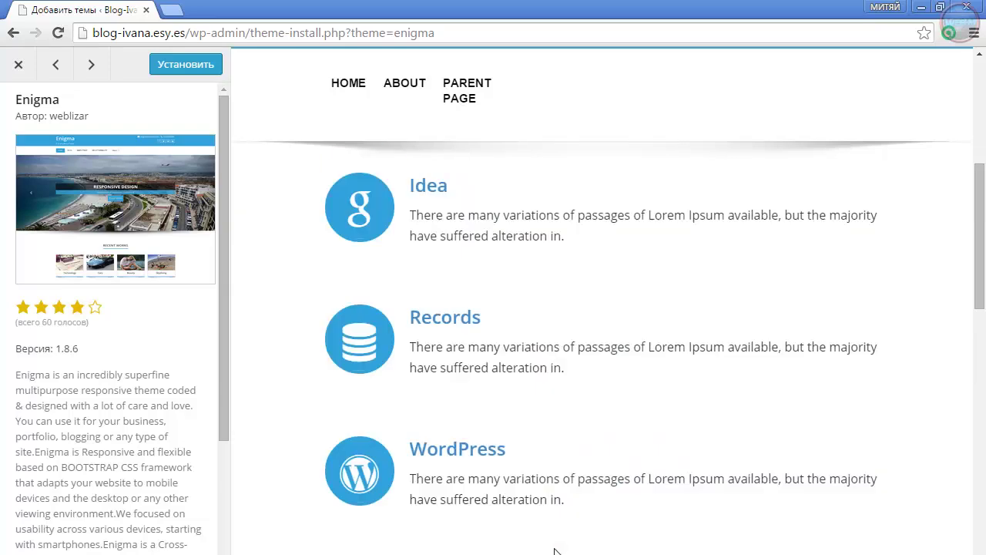
{"action": "scroll", "coordinate": [555, 550], "scroll_direction": "down", "scroll_amount": 8}
{"action": "scroll", "coordinate": [556, 552], "scroll_direction": "up", "scroll_amount": 4}
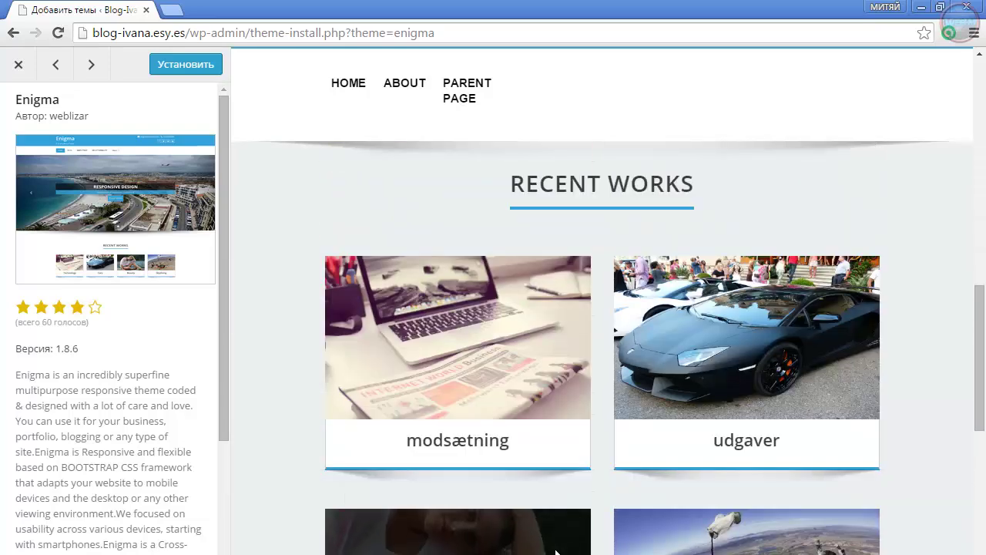
{"action": "scroll", "coordinate": [462, 432], "scroll_direction": "down", "scroll_amount": 1}
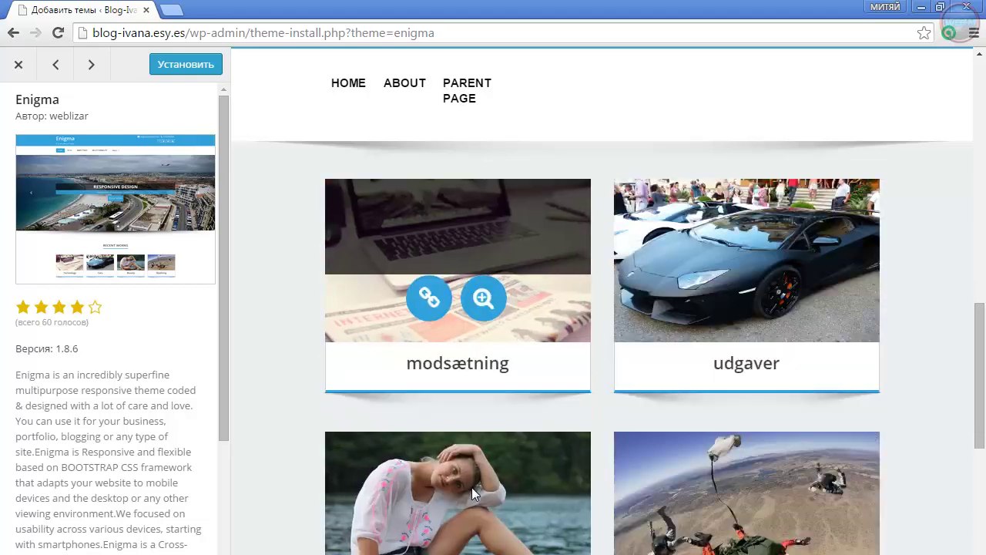
{"action": "scroll", "coordinate": [557, 546], "scroll_direction": "down", "scroll_amount": 10}
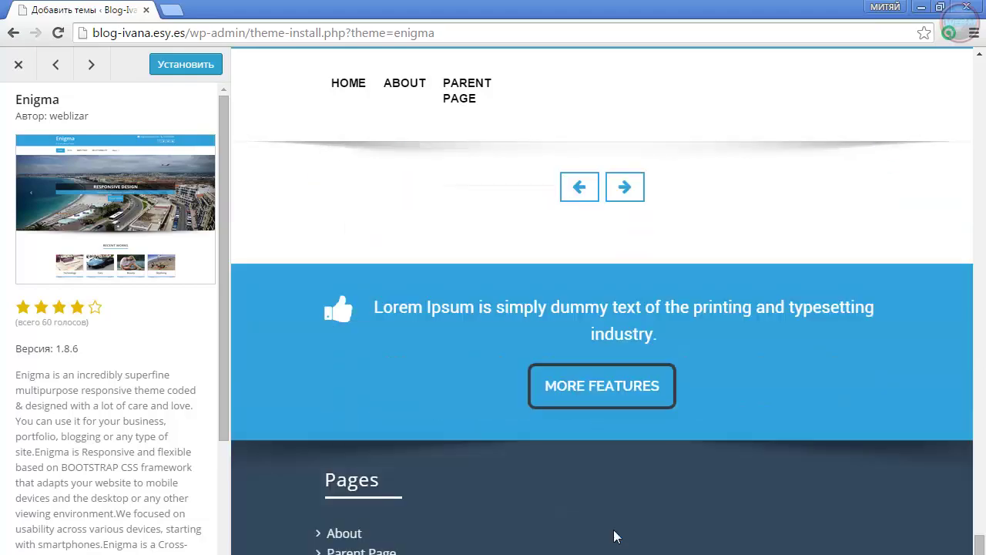
{"action": "scroll", "coordinate": [617, 536], "scroll_direction": "up", "scroll_amount": 20}
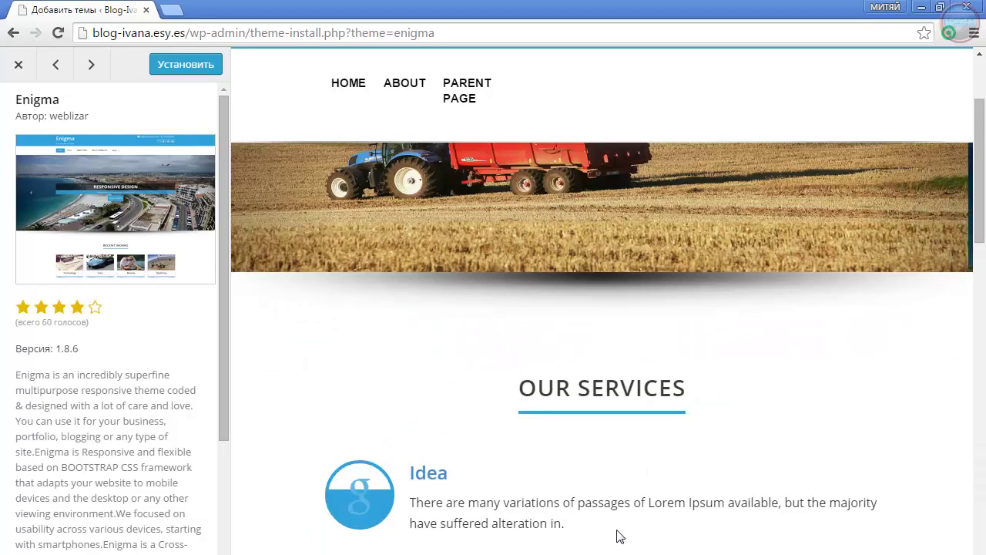
{"action": "scroll", "coordinate": [616, 536], "scroll_direction": "up", "scroll_amount": 4}
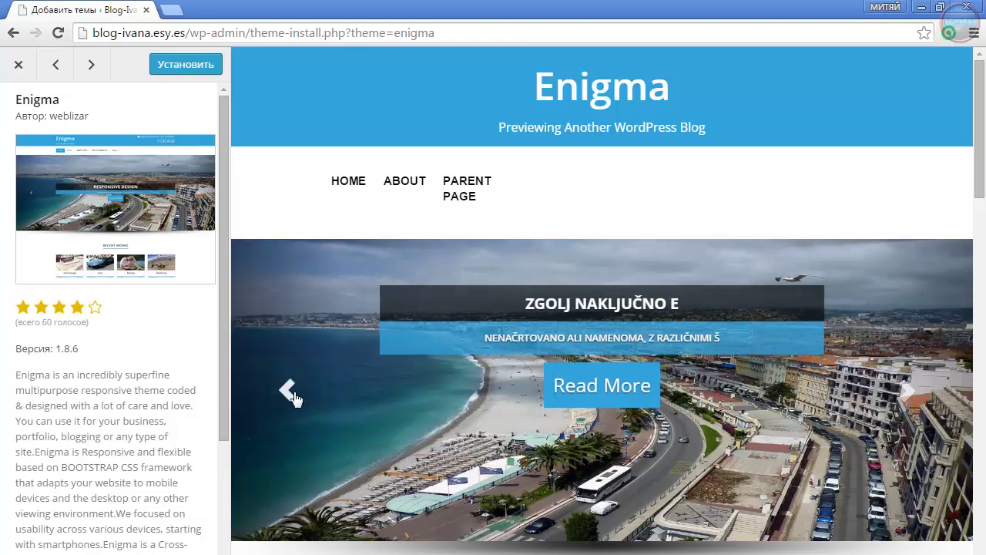
{"action": "left_click", "coordinate": [287, 392]}
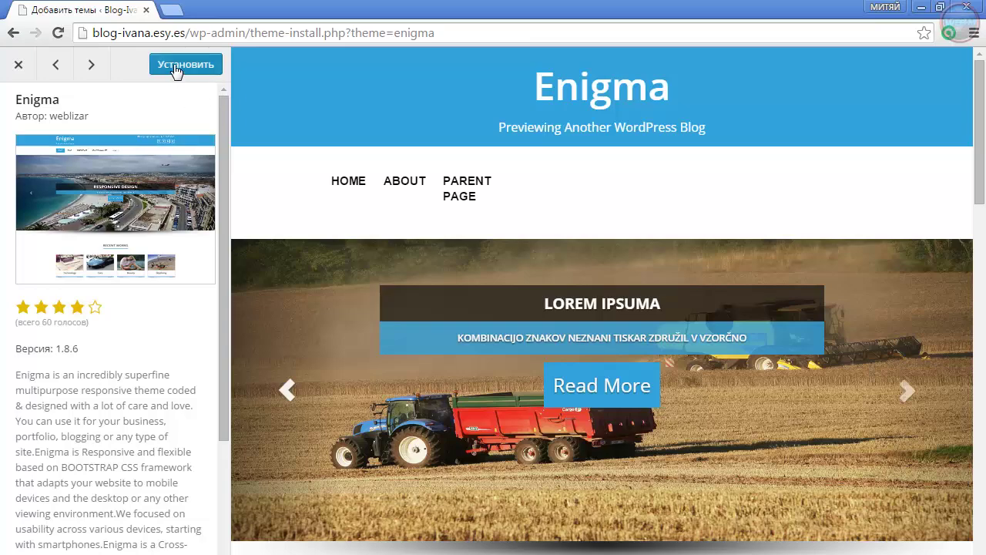
{"action": "left_click", "coordinate": [18, 69]}
{"action": "scroll", "coordinate": [548, 423], "scroll_direction": "down", "scroll_amount": 5}
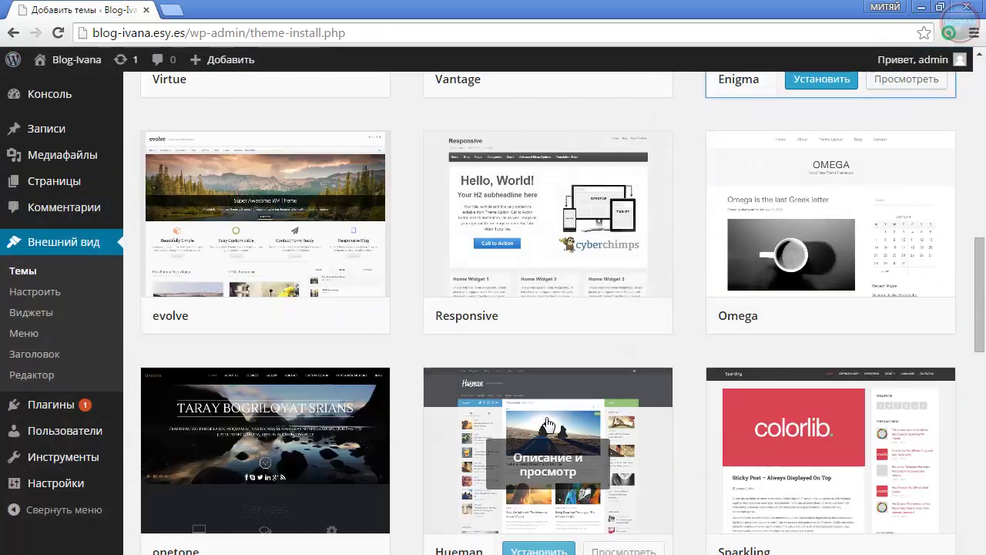
{"action": "scroll", "coordinate": [547, 423], "scroll_direction": "down", "scroll_amount": 4}
{"action": "scroll", "coordinate": [512, 456], "scroll_direction": "down", "scroll_amount": 4}
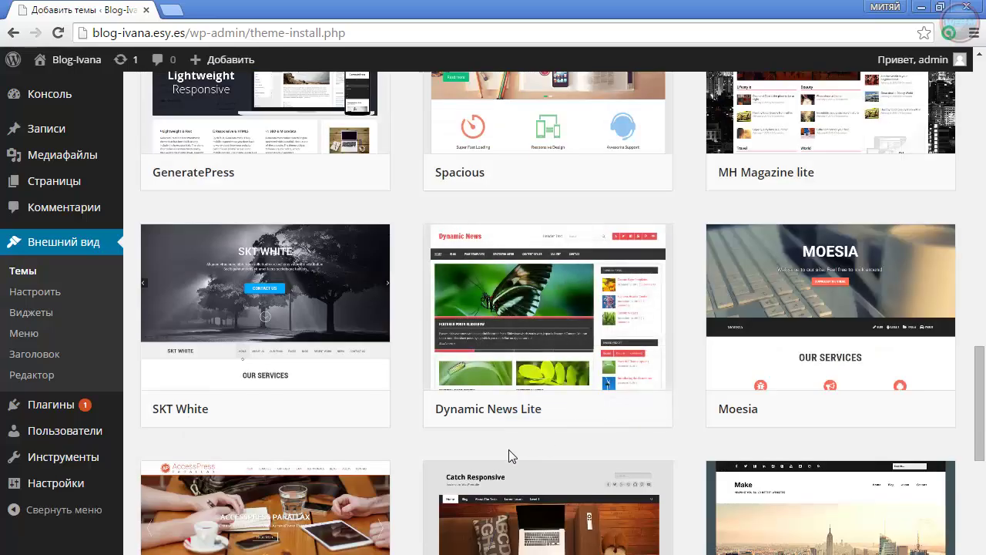
{"action": "mouse_move", "coordinate": [502, 289]}
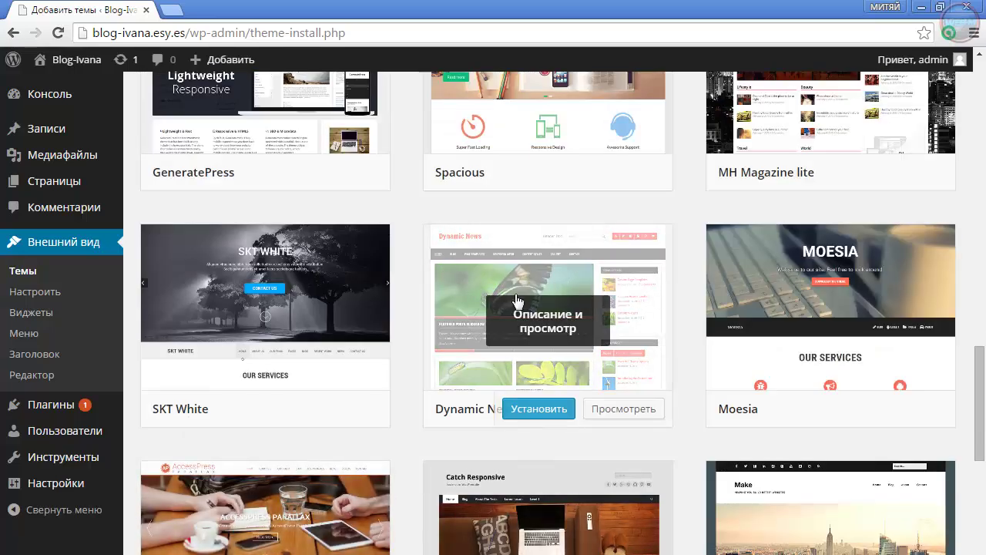
{"action": "left_click", "coordinate": [543, 328]}
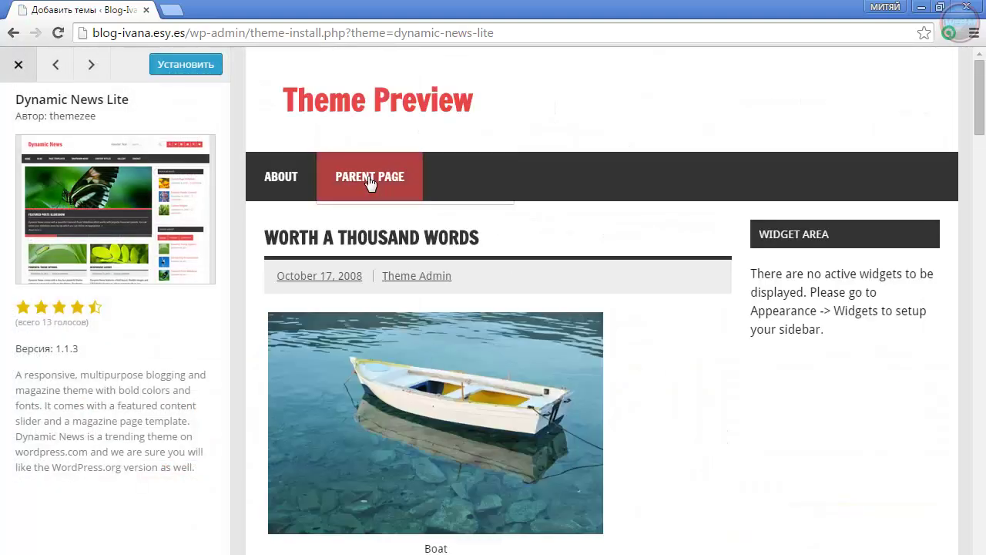
{"action": "mouse_move", "coordinate": [393, 159]}
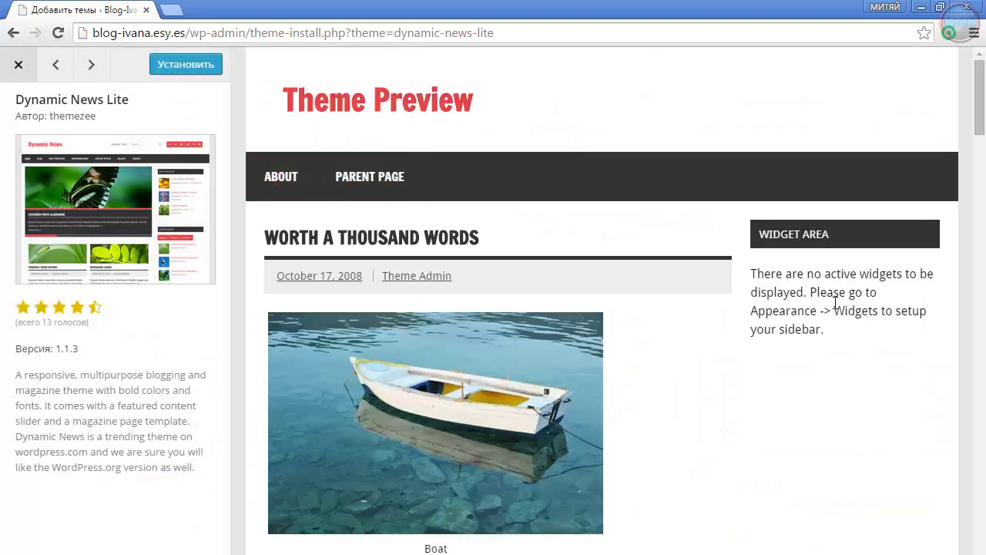
{"action": "scroll", "coordinate": [824, 313], "scroll_direction": "down", "scroll_amount": 9}
{"action": "scroll", "coordinate": [816, 381], "scroll_direction": "down", "scroll_amount": 15}
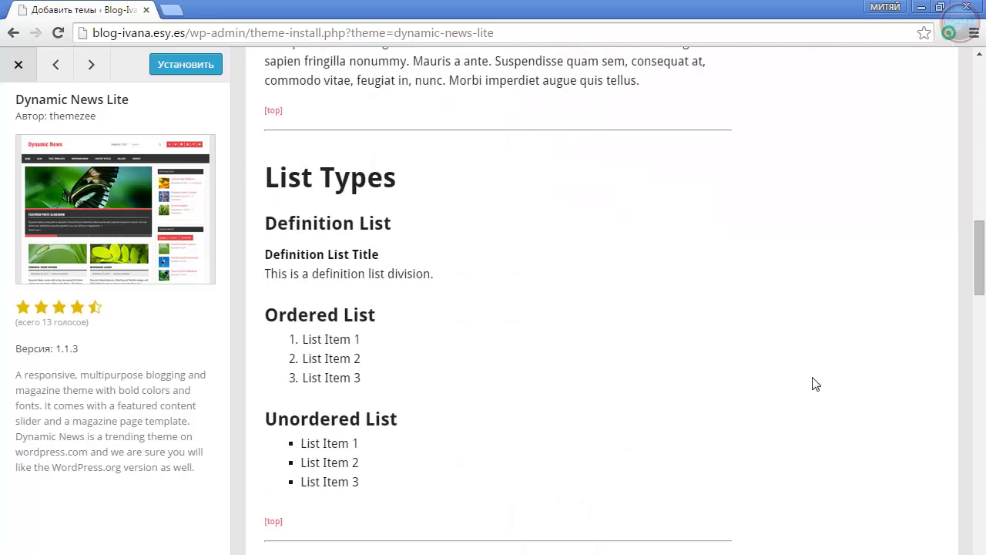
{"action": "scroll", "coordinate": [816, 386], "scroll_direction": "down", "scroll_amount": 20}
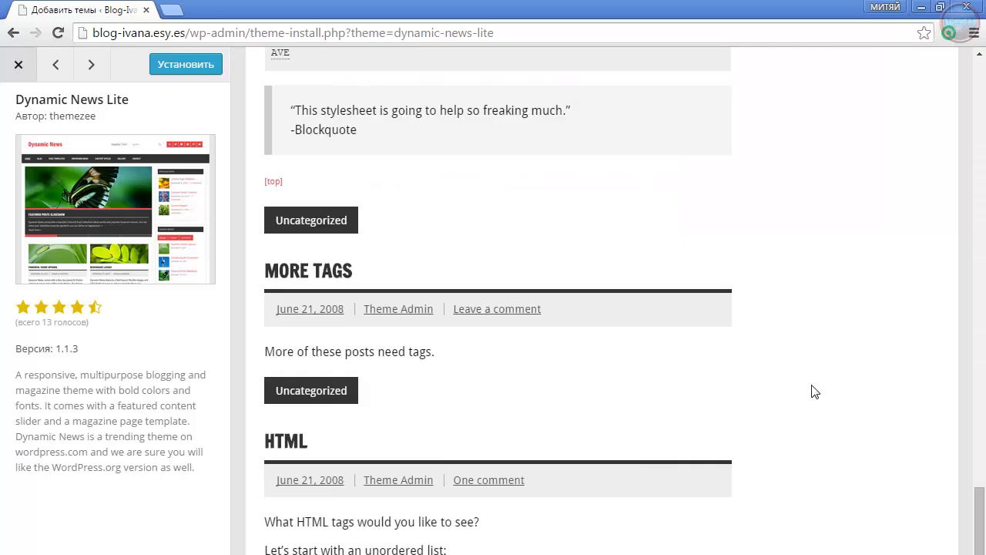
{"action": "scroll", "coordinate": [824, 414], "scroll_direction": "up", "scroll_amount": 10}
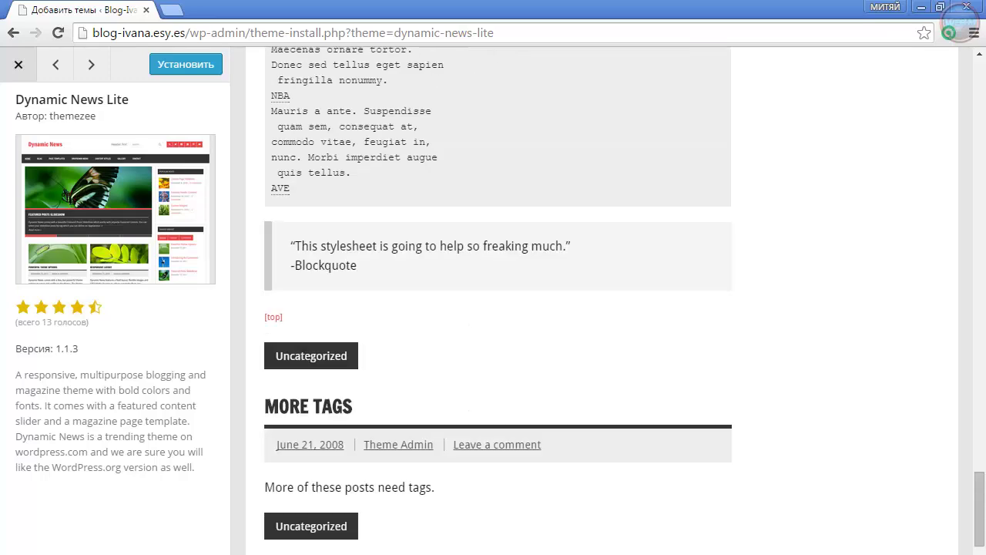
{"action": "left_click_drag", "start_coordinate": [980, 548], "coordinate": [924, 83]}
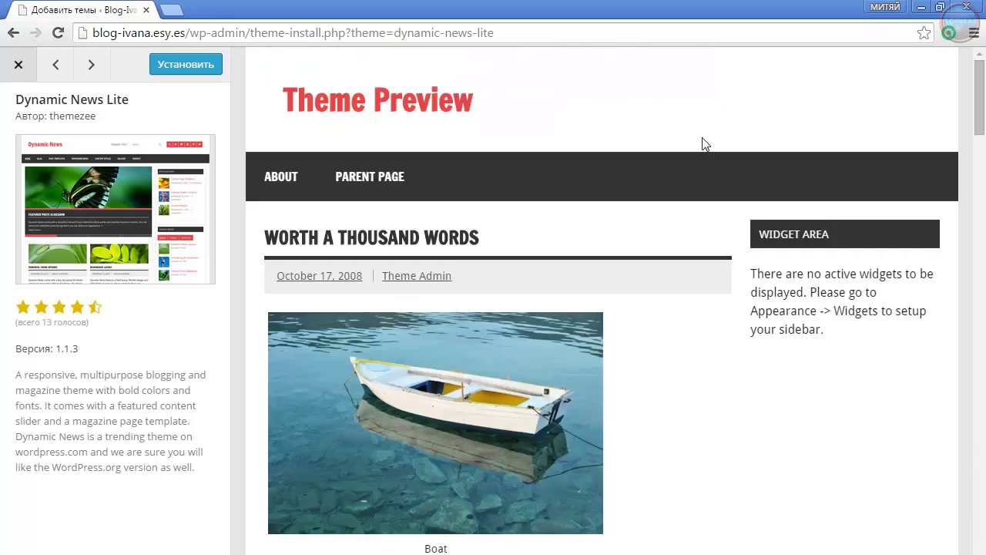
Install Dynamic News Lite from its preview and activate it
{"action": "left_click", "coordinate": [184, 68]}
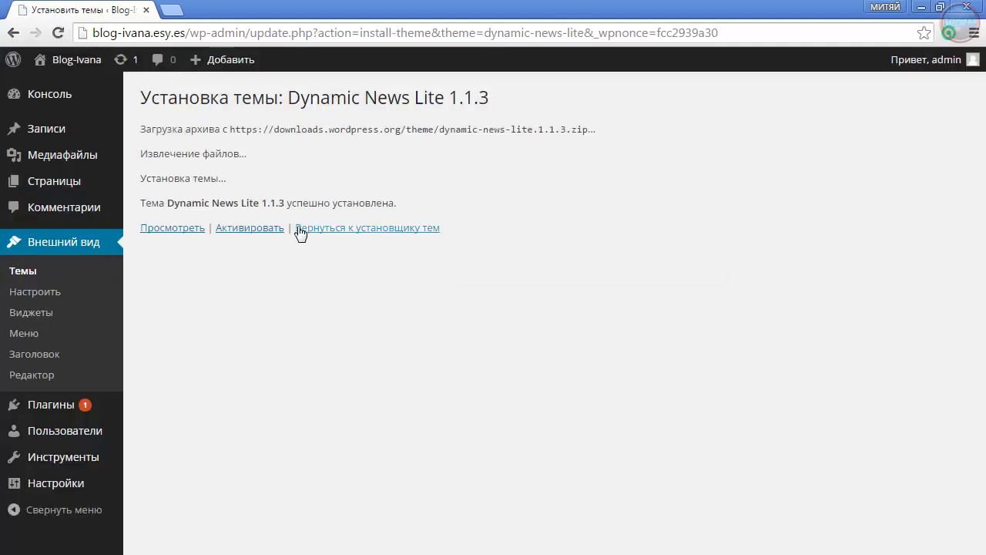
{"action": "left_click", "coordinate": [239, 230]}
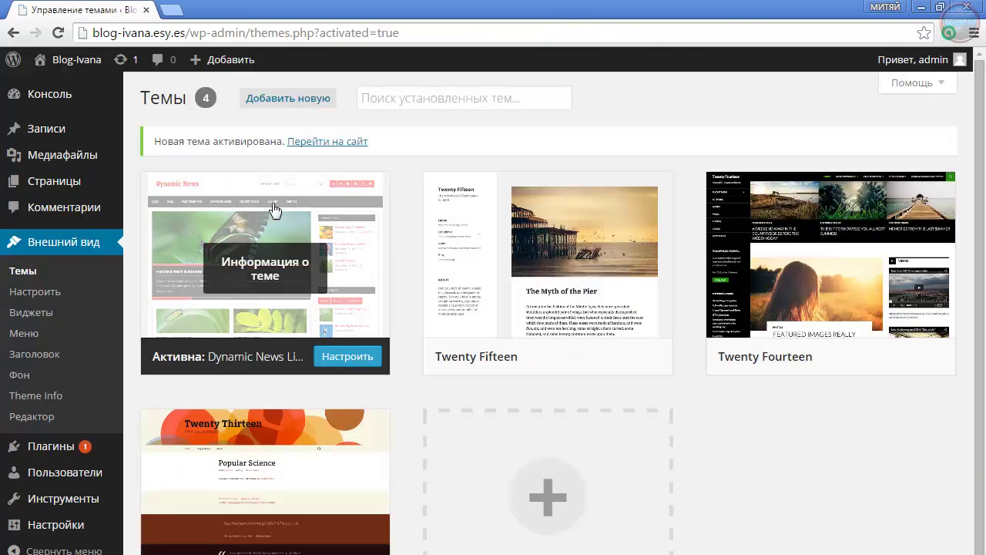
Open the Blog-Ivana front page in a new tab and switch to it
{"action": "right_click", "coordinate": [73, 59]}
{"action": "left_click", "coordinate": [101, 69]}
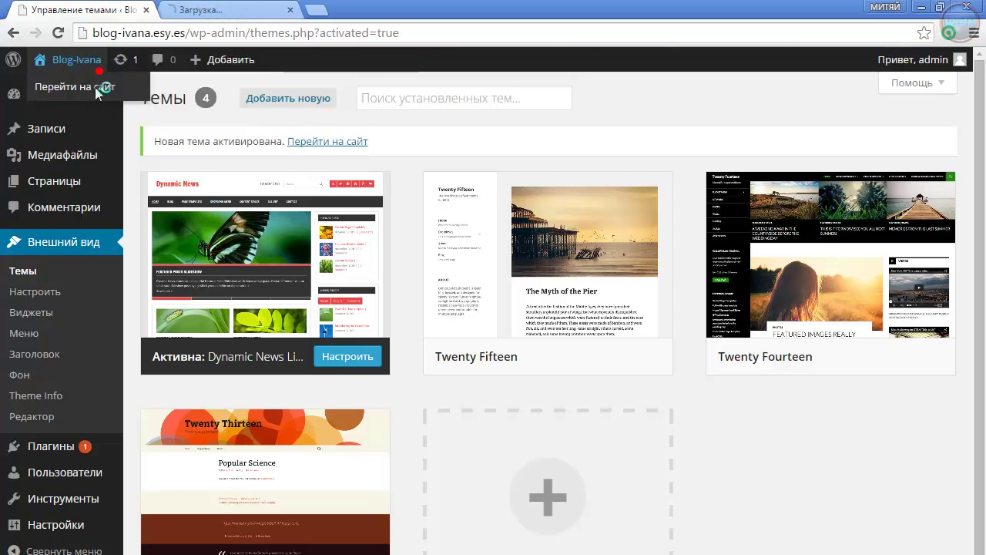
{"action": "left_click", "coordinate": [231, 10]}
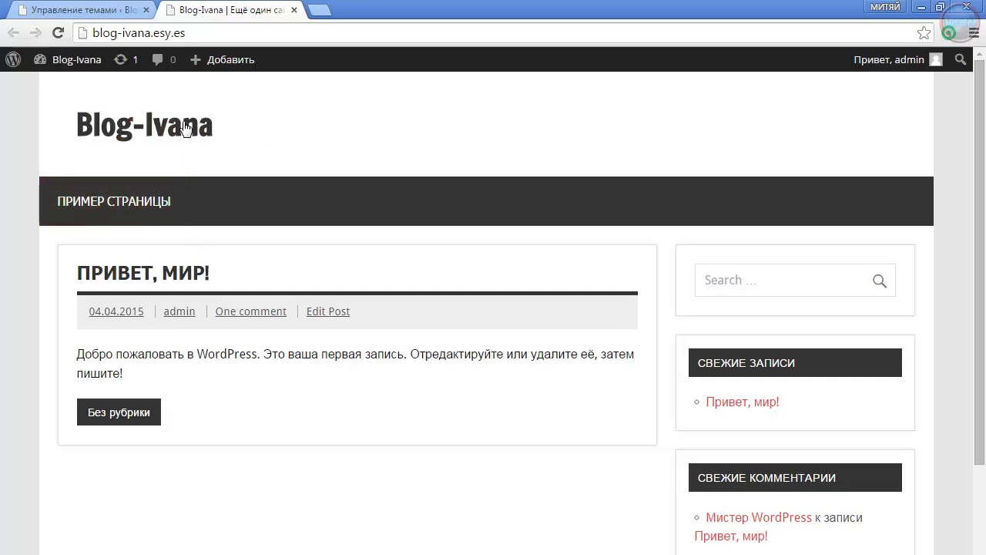
{"action": "scroll", "coordinate": [588, 361], "scroll_direction": "down", "scroll_amount": 5}
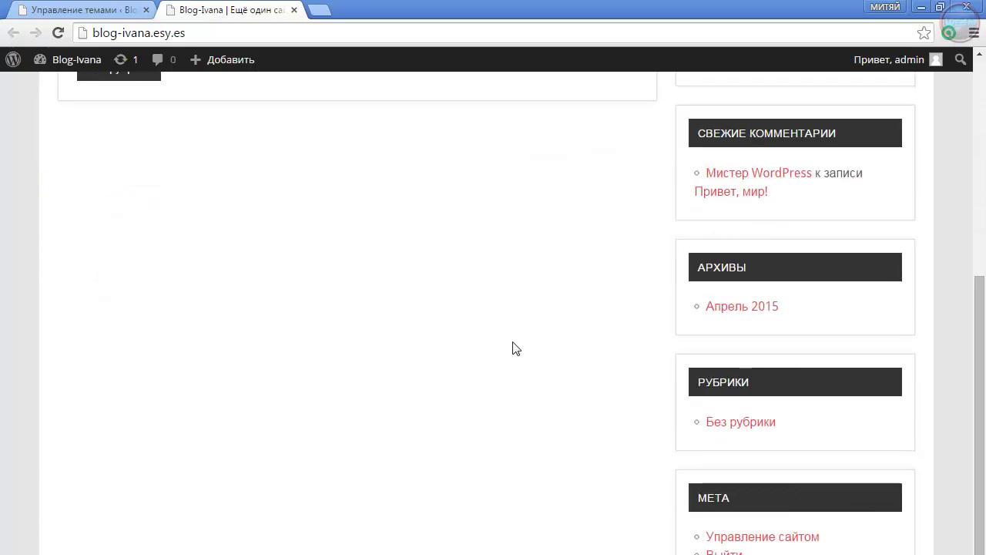
{"action": "scroll", "coordinate": [512, 348], "scroll_direction": "up", "scroll_amount": 5}
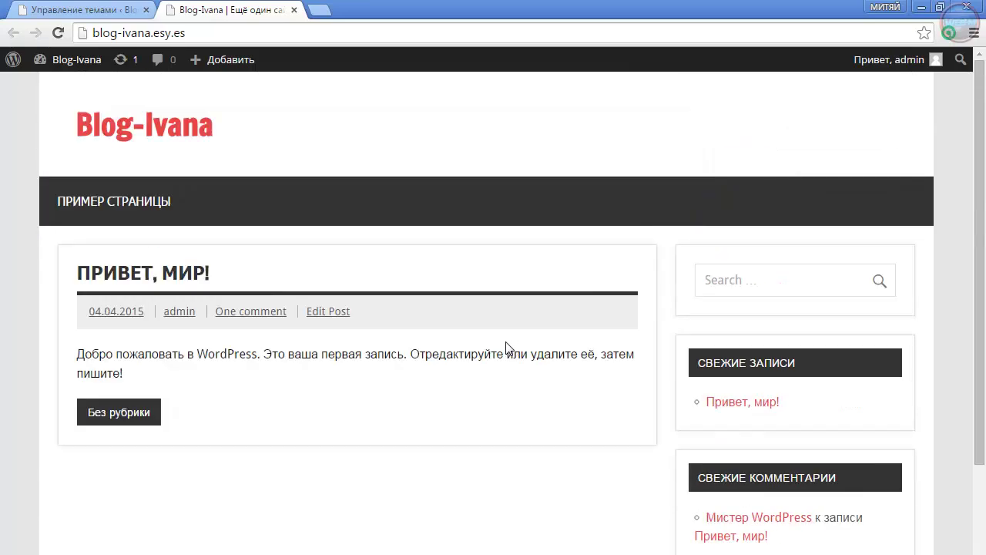
{"action": "left_click", "coordinate": [125, 277]}
{"action": "scroll", "coordinate": [238, 424], "scroll_direction": "down", "scroll_amount": 5}
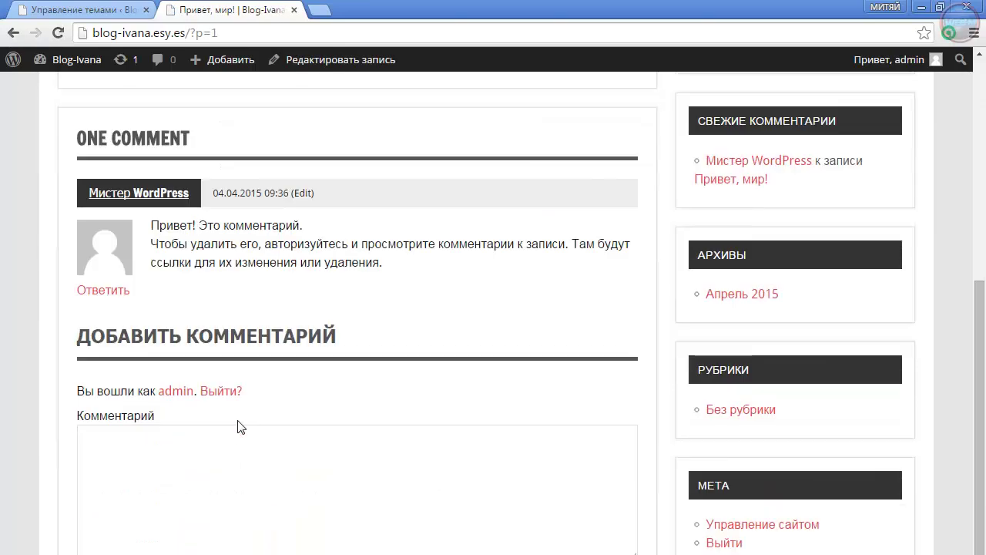
{"action": "scroll", "coordinate": [246, 424], "scroll_direction": "up", "scroll_amount": 5}
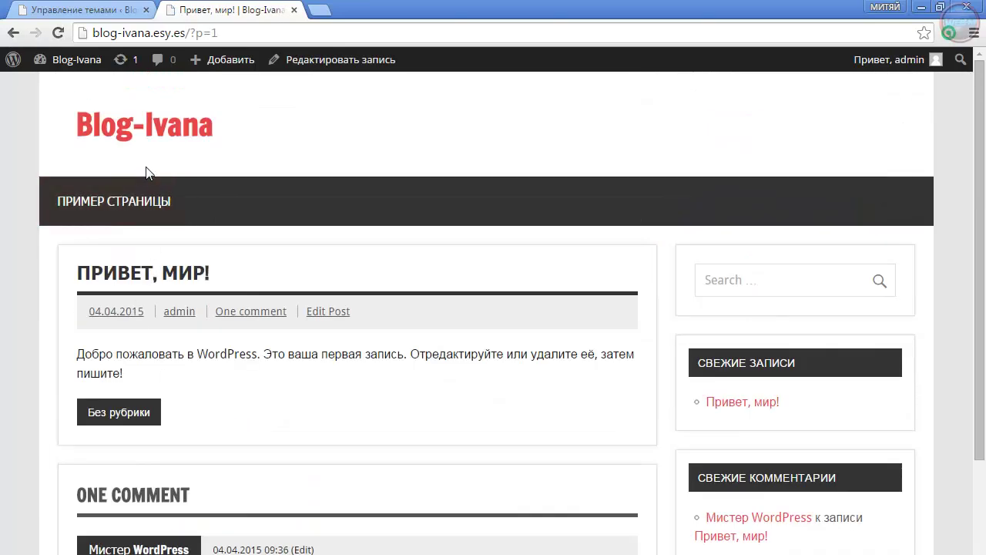
{"action": "left_click", "coordinate": [146, 137]}
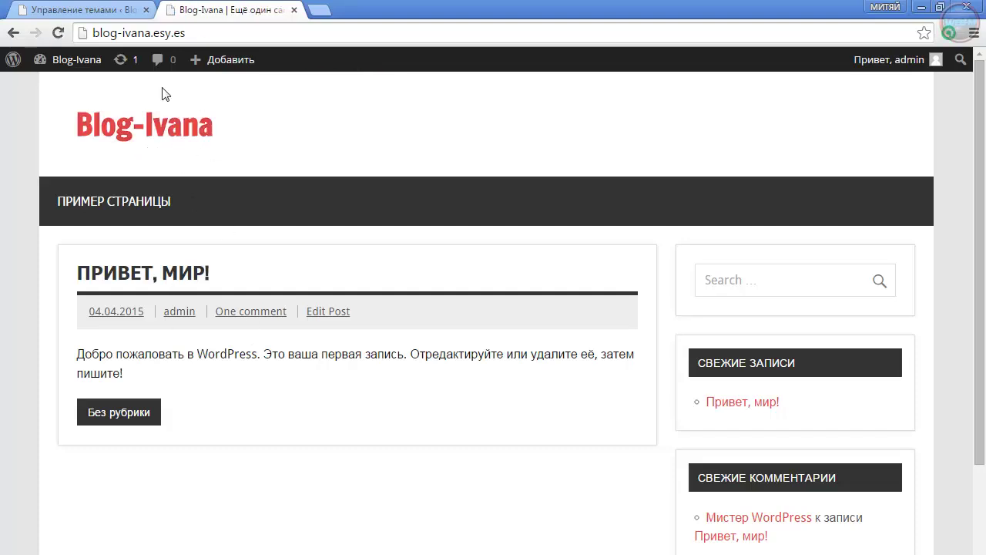
{"action": "left_click", "coordinate": [759, 280]}
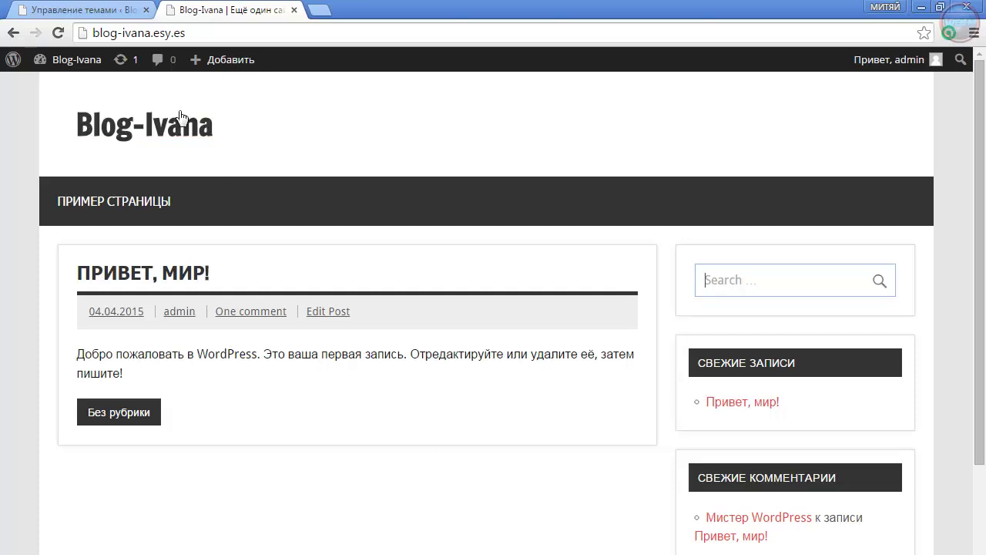
{"action": "scroll", "coordinate": [467, 393], "scroll_direction": "down", "scroll_amount": 4}
{"action": "scroll", "coordinate": [474, 428], "scroll_direction": "up", "scroll_amount": 4}
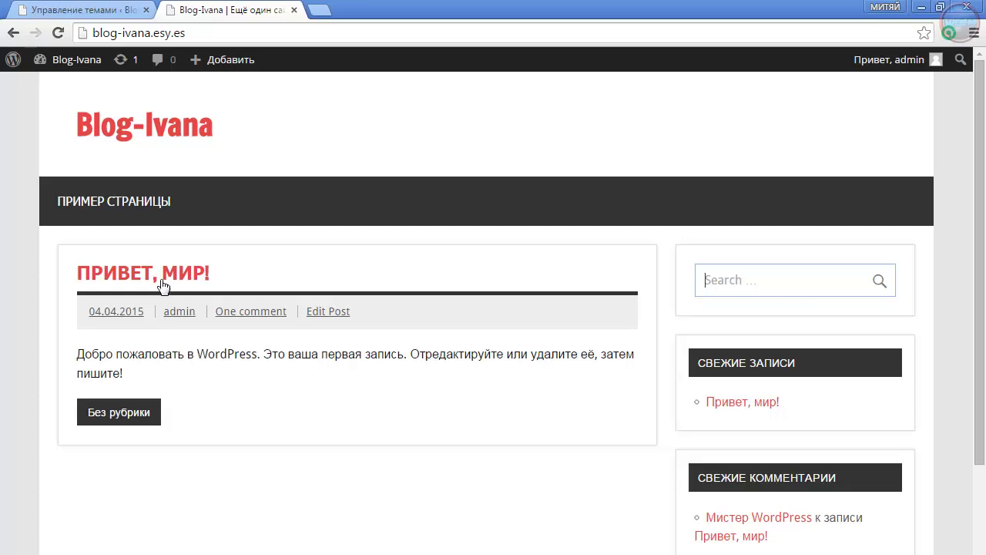
From the admin tab, delete Twenty Fourteen via its theme details, confirming with OK
{"action": "left_click", "coordinate": [108, 9]}
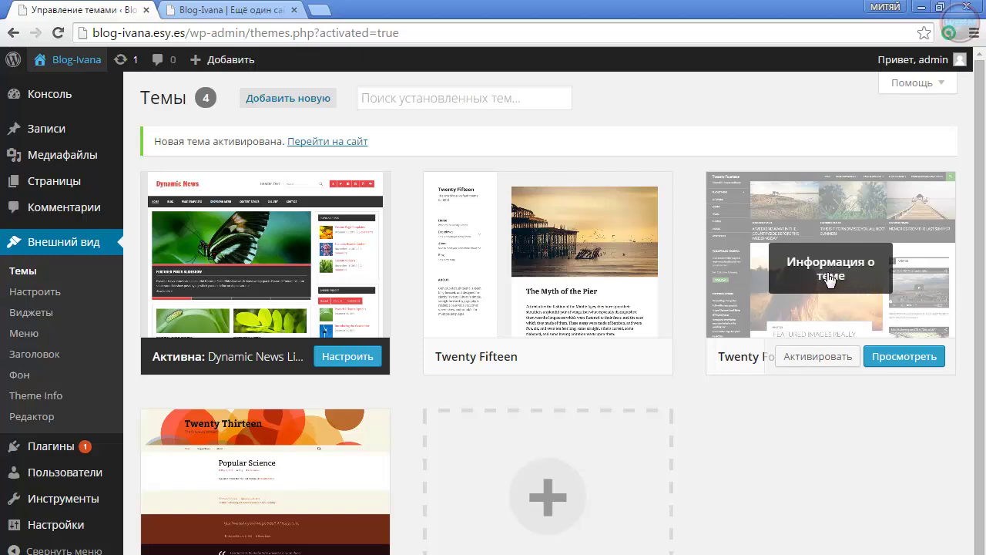
{"action": "left_click", "coordinate": [823, 277]}
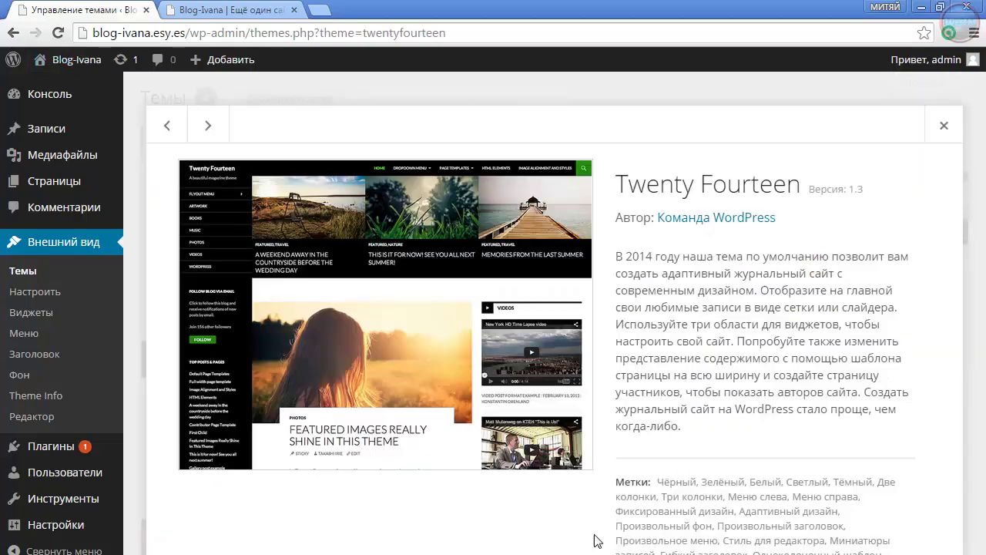
{"action": "left_click", "coordinate": [944, 125]}
{"action": "scroll", "coordinate": [816, 200], "scroll_direction": "down", "scroll_amount": 2}
{"action": "left_click", "coordinate": [829, 161]}
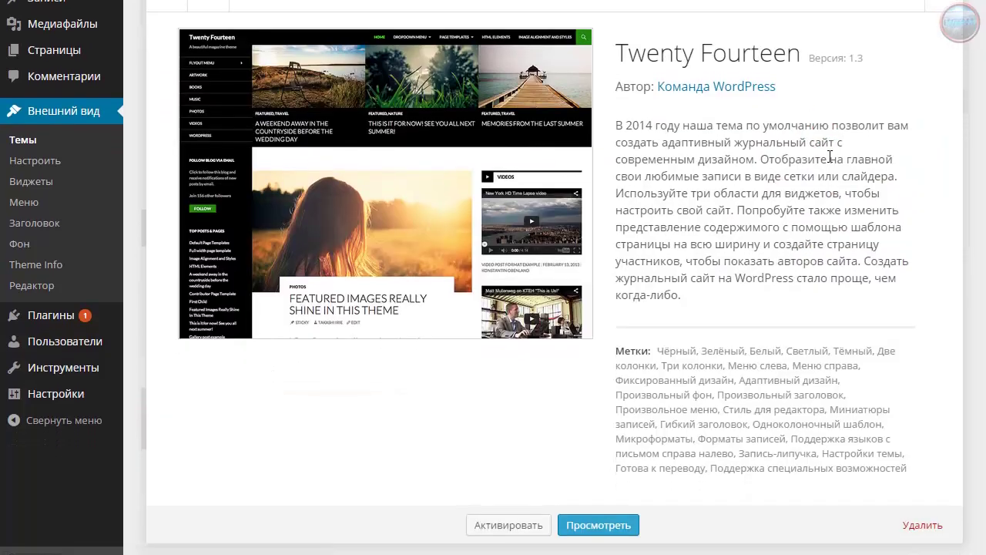
{"action": "left_click", "coordinate": [922, 528]}
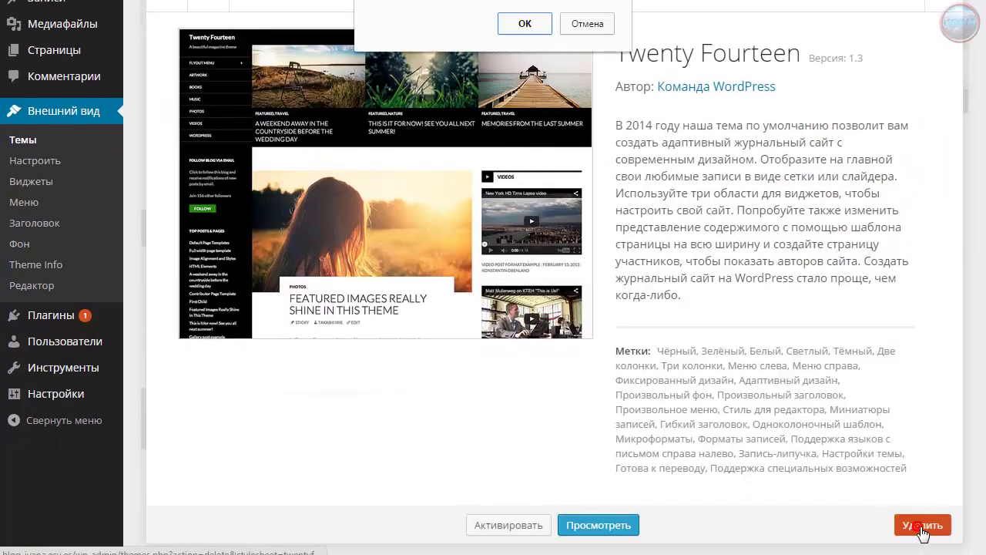
{"action": "left_click", "coordinate": [530, 25]}
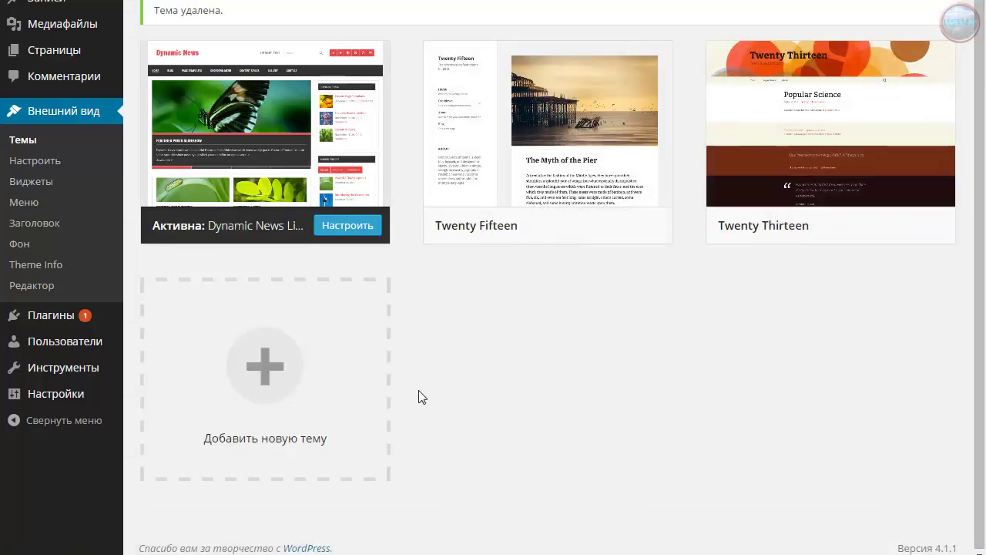
{"action": "scroll", "coordinate": [363, 33], "scroll_direction": "up", "scroll_amount": 2}
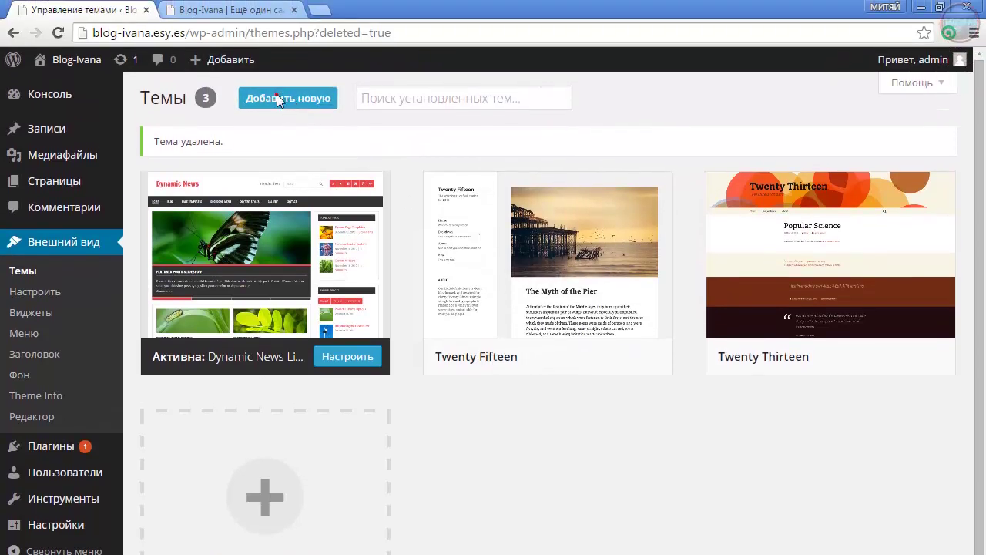
Open Добавить новую > Загрузить тему and cancel the file picker without choosing a .zip
{"action": "left_click", "coordinate": [277, 98]}
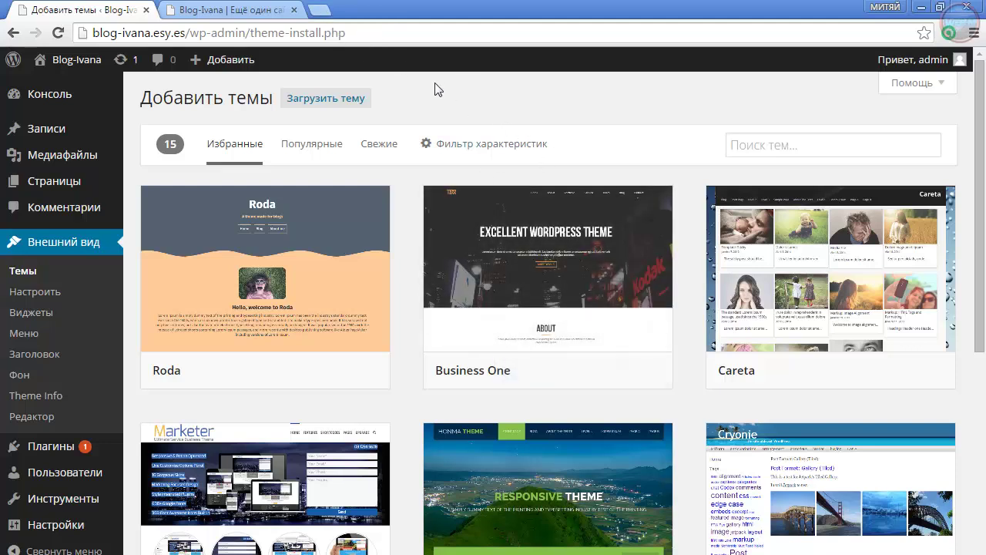
{"action": "mouse_move", "coordinate": [593, 348]}
{"action": "left_click", "coordinate": [317, 103]}
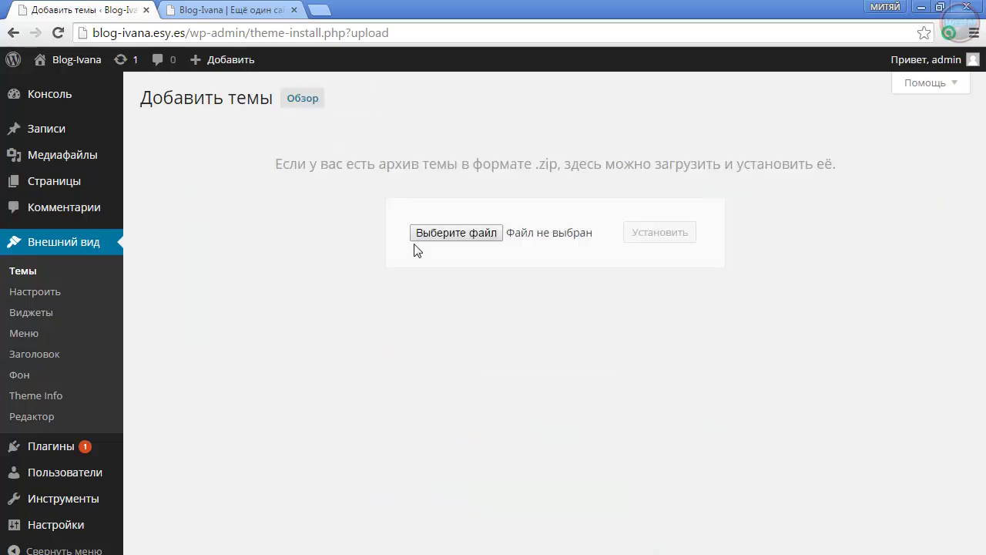
{"action": "left_click", "coordinate": [440, 233]}
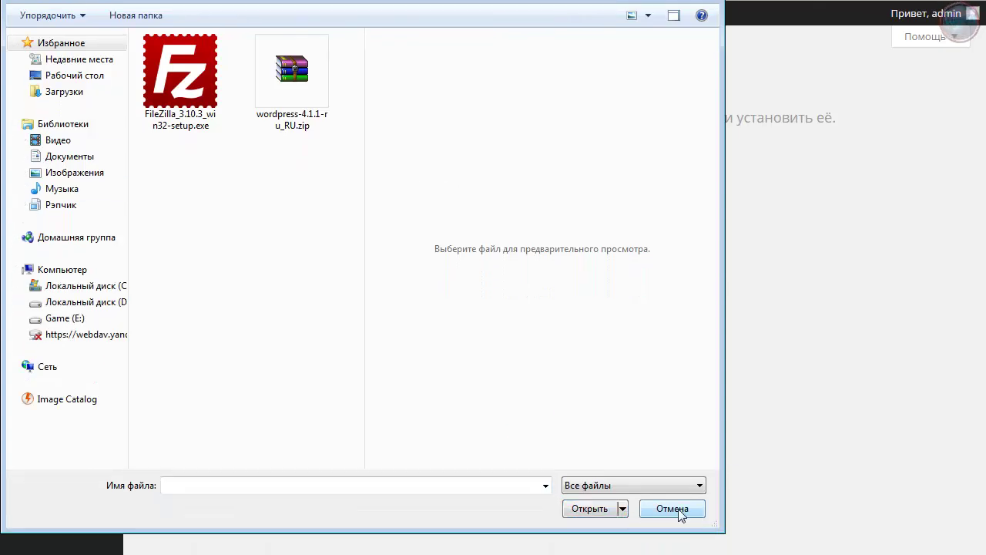
{"action": "left_click", "coordinate": [671, 510]}
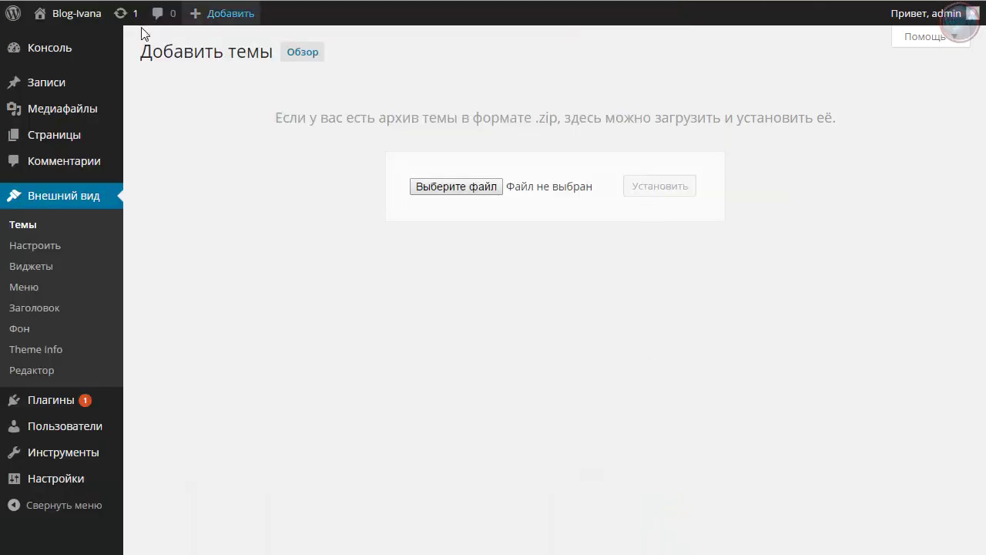
Leave the themes list, go to the posts list and start a new post
{"action": "left_click", "coordinate": [31, 227]}
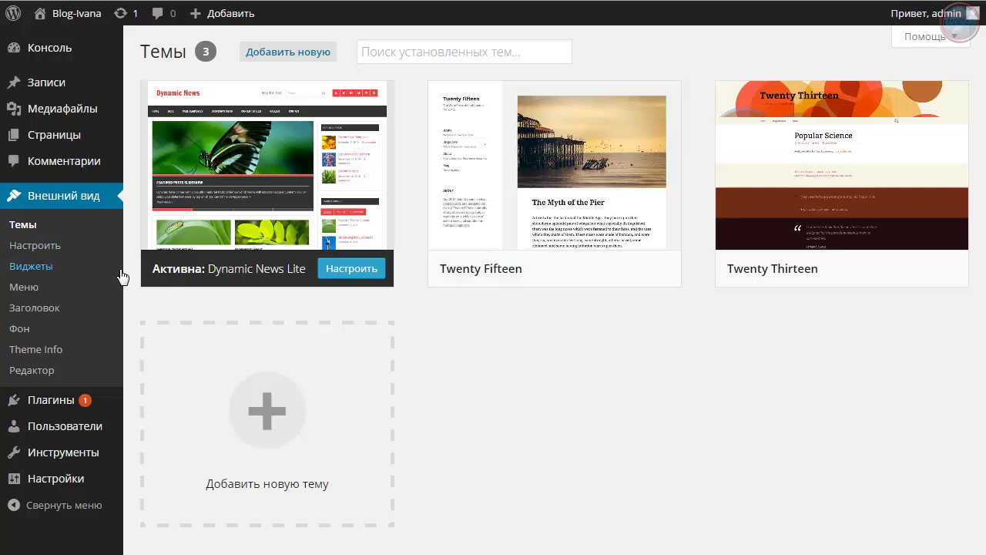
{"action": "mouse_move", "coordinate": [48, 87]}
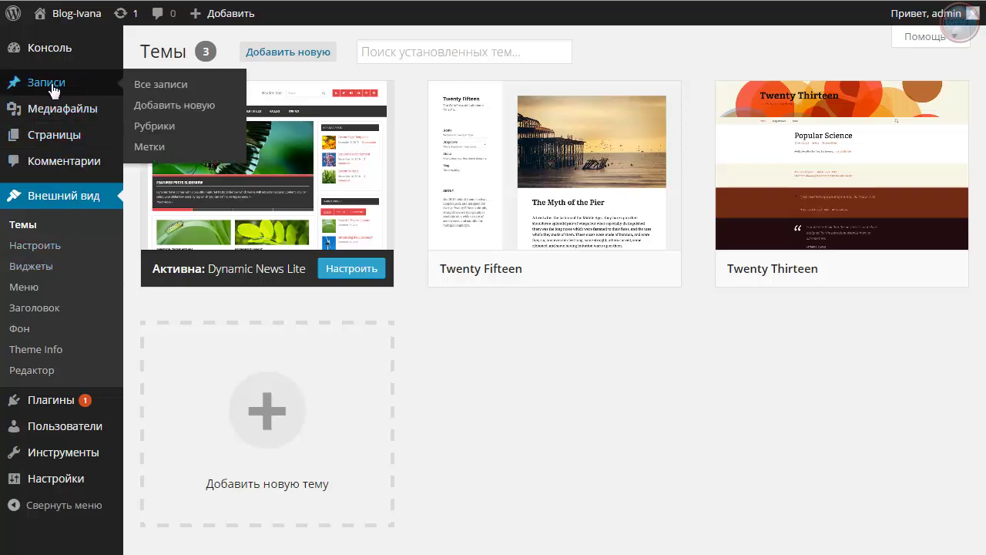
{"action": "left_click", "coordinate": [158, 88]}
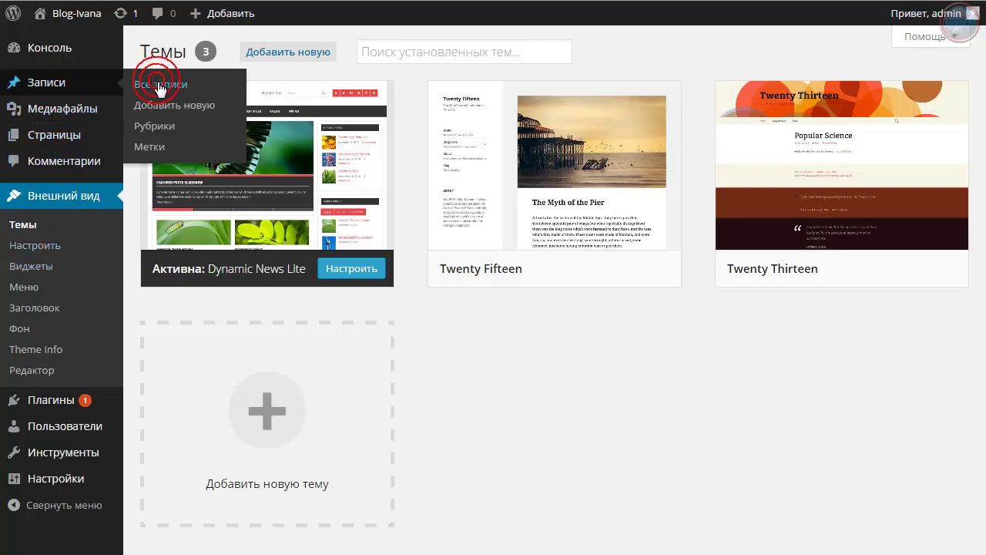
{"action": "mouse_move", "coordinate": [203, 173]}
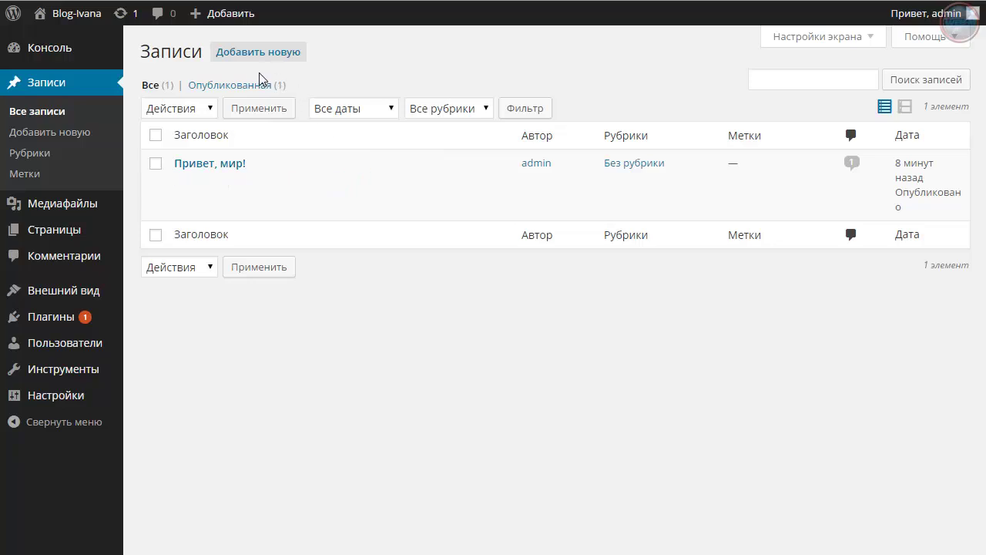
{"action": "left_click", "coordinate": [250, 54]}
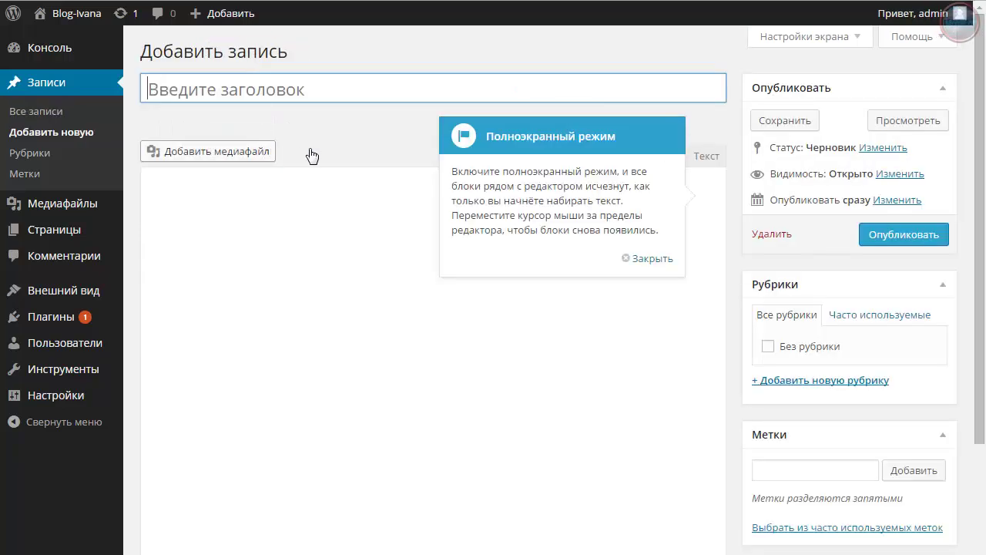
Enter title 'Ваша первая запись', body 'Здесь Вы пишите свою новую статью.', and tick Без рубрики
{"action": "left_click", "coordinate": [651, 260]}
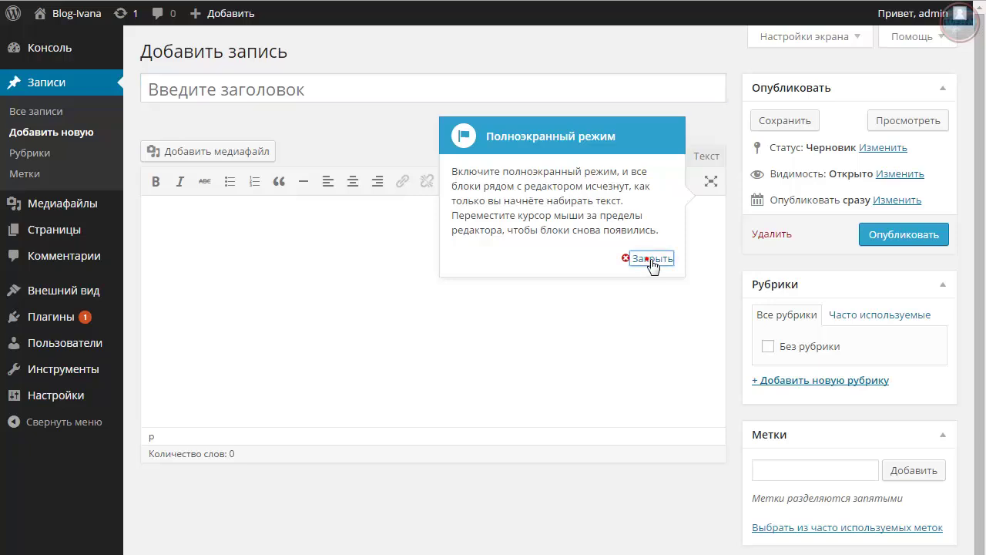
{"action": "left_click", "coordinate": [289, 96]}
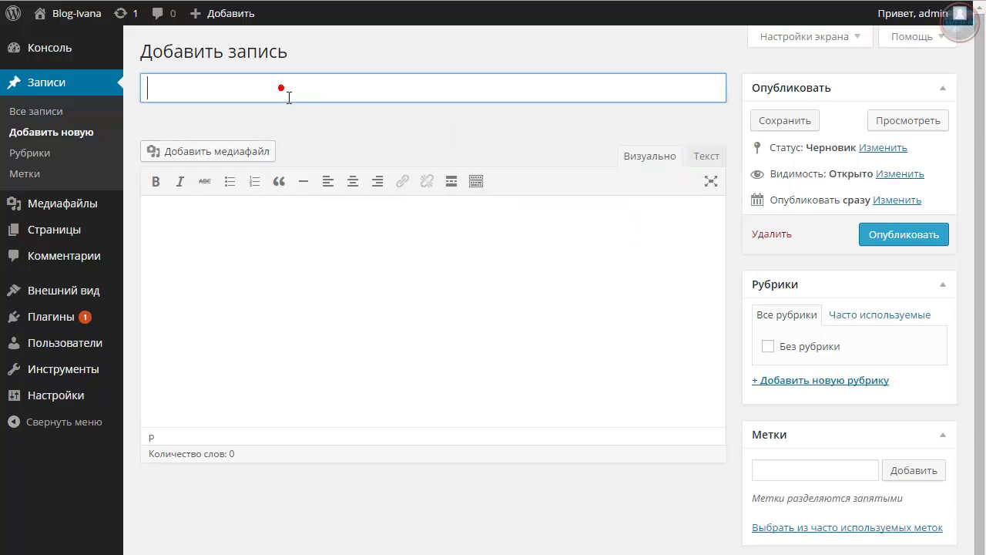
{"action": "left_click", "coordinate": [283, 288]}
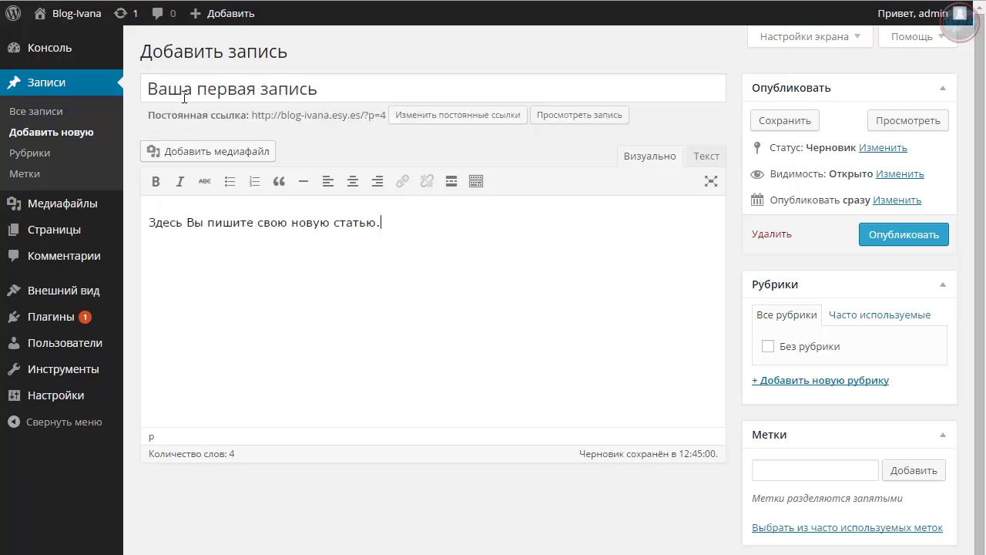
{"action": "left_click", "coordinate": [328, 91]}
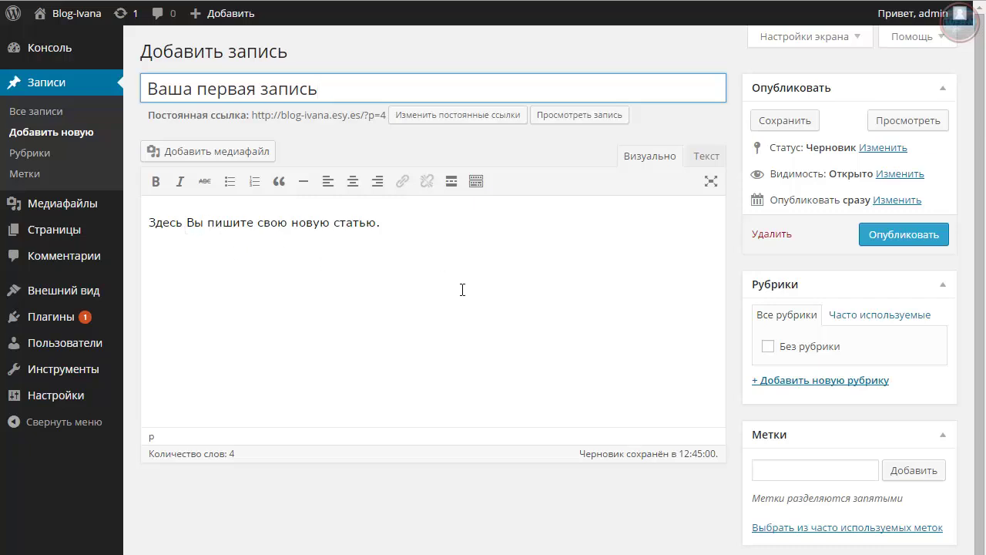
{"action": "left_click", "coordinate": [768, 346]}
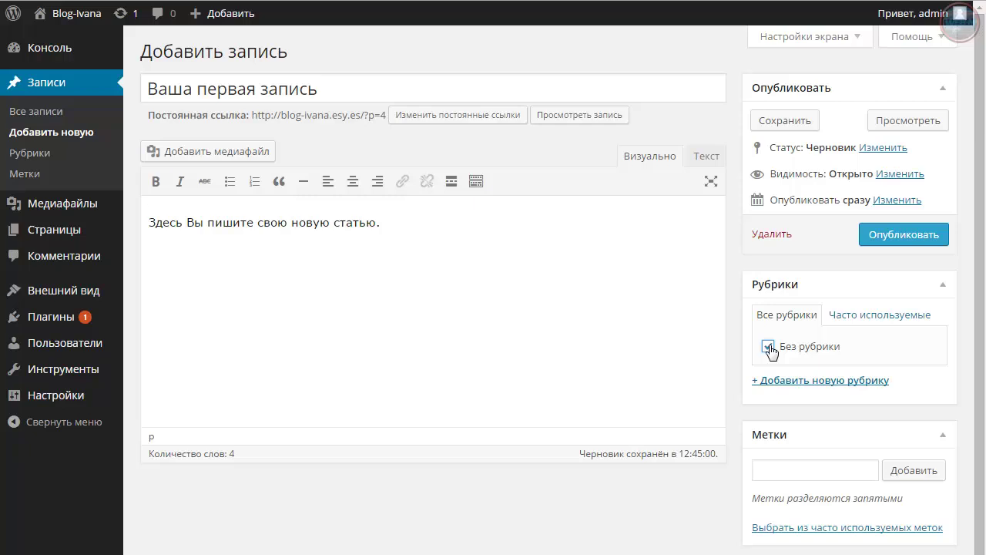
{"action": "left_click", "coordinate": [769, 346]}
Preview the draft 'Ваша первая запись' with Просмотреть and look over its title and body
{"action": "left_click", "coordinate": [900, 123]}
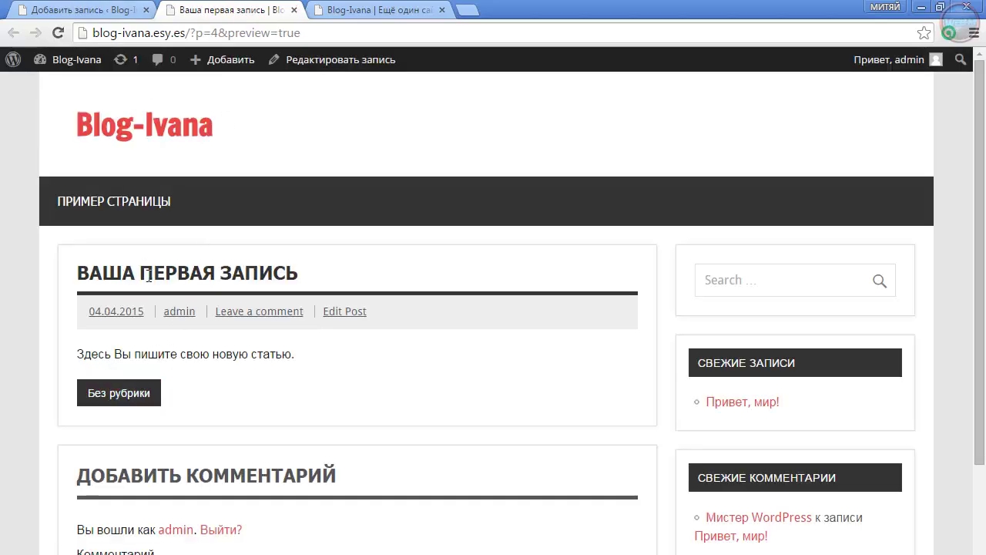
{"action": "left_click_drag", "start_coordinate": [148, 277], "coordinate": [298, 274]}
{"action": "left_click_drag", "start_coordinate": [76, 354], "coordinate": [294, 418]}
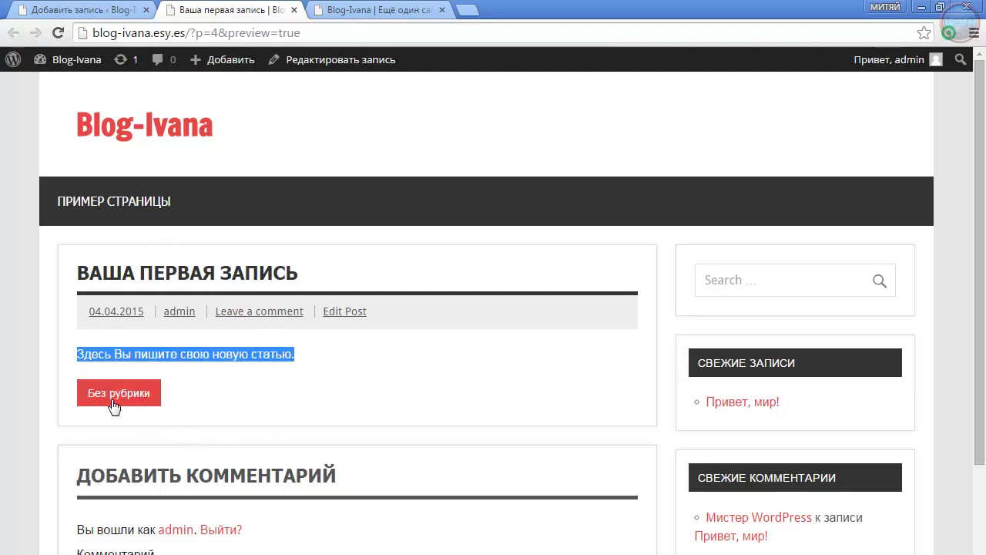
{"action": "scroll", "coordinate": [515, 409], "scroll_direction": "down", "scroll_amount": 3}
{"action": "scroll", "coordinate": [515, 409], "scroll_direction": "up", "scroll_amount": 3}
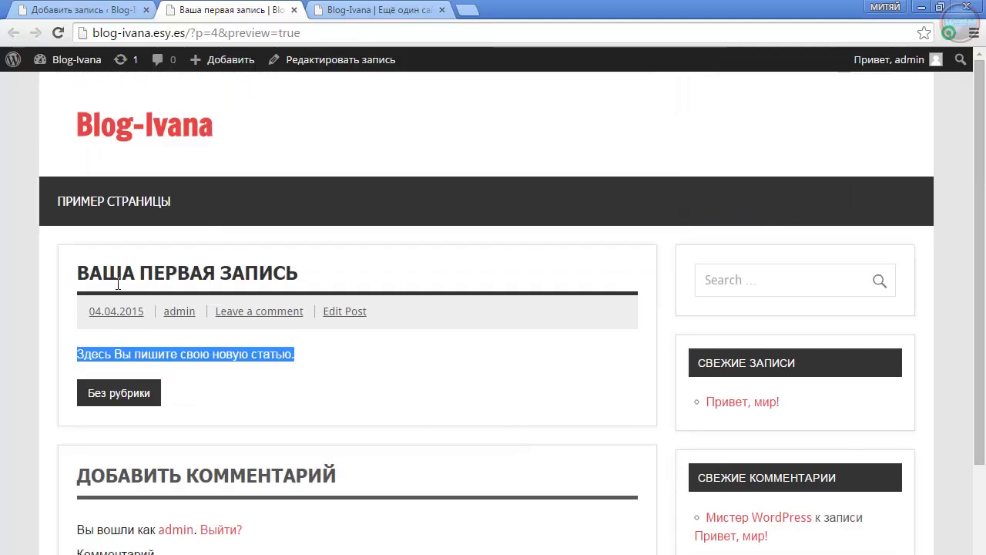
Back in the editor, click Опубликовать for 'Ваша первая запись', then return to the preview
{"action": "left_click", "coordinate": [108, 10]}
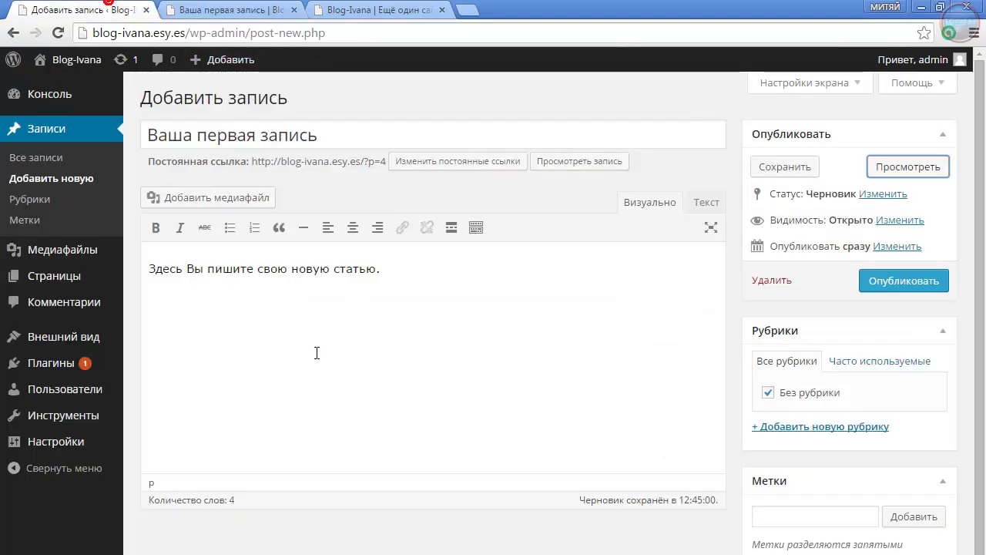
{"action": "left_click", "coordinate": [391, 277]}
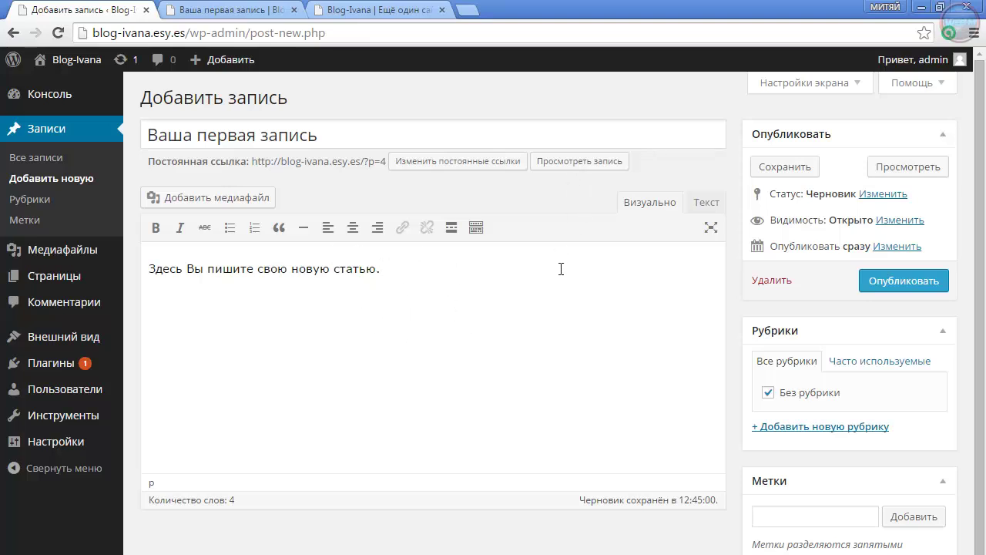
{"action": "left_click", "coordinate": [920, 281]}
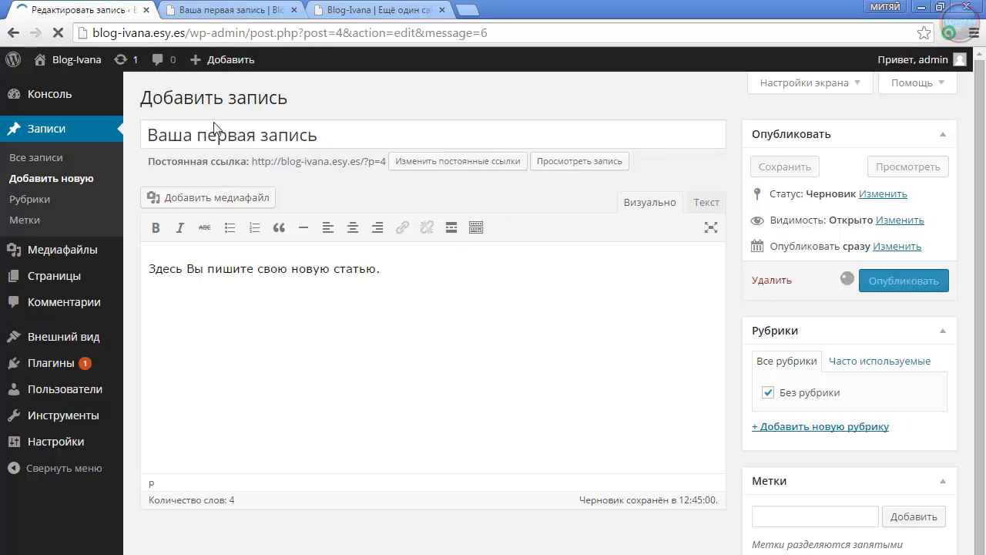
{"action": "left_click", "coordinate": [235, 10]}
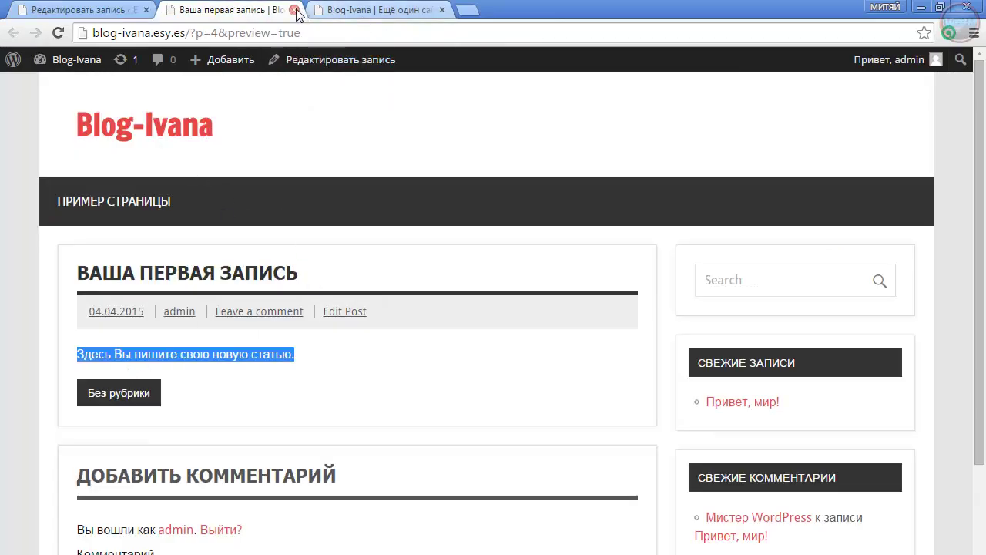
Close the preview and reload the live front page, showing the new post above 'Привет, мир!'
{"action": "left_click", "coordinate": [294, 10]}
{"action": "left_click", "coordinate": [282, 10]}
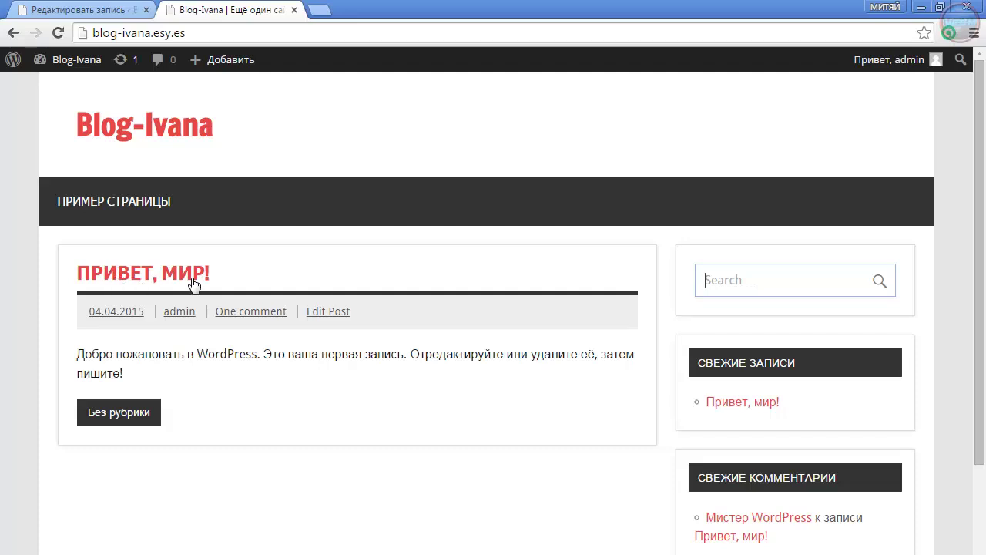
{"action": "left_click", "coordinate": [58, 34]}
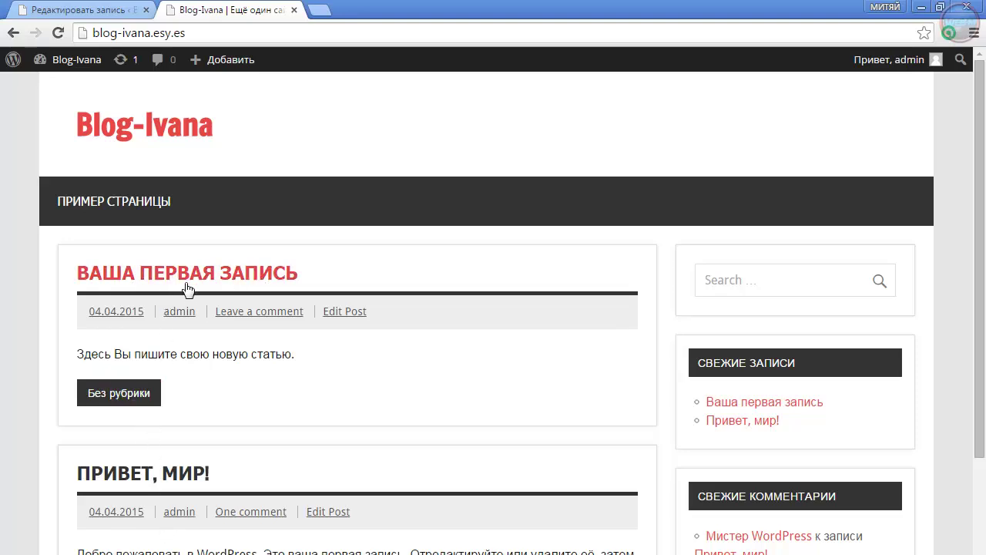
{"action": "scroll", "coordinate": [335, 517], "scroll_direction": "down", "scroll_amount": 5}
{"action": "scroll", "coordinate": [339, 512], "scroll_direction": "up", "scroll_amount": 5}
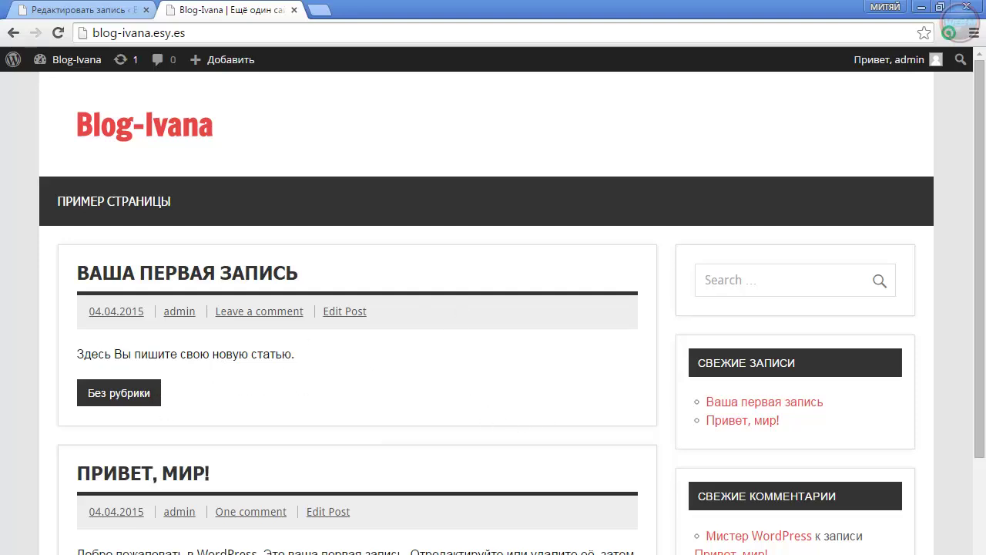
{"action": "scroll", "coordinate": [300, 394], "scroll_direction": "down", "scroll_amount": 5}
{"action": "scroll", "coordinate": [300, 397], "scroll_direction": "up", "scroll_amount": 5}
Check both published posts in Все записи, then launch Внешний вид > Настроить
{"action": "left_click", "coordinate": [109, 10]}
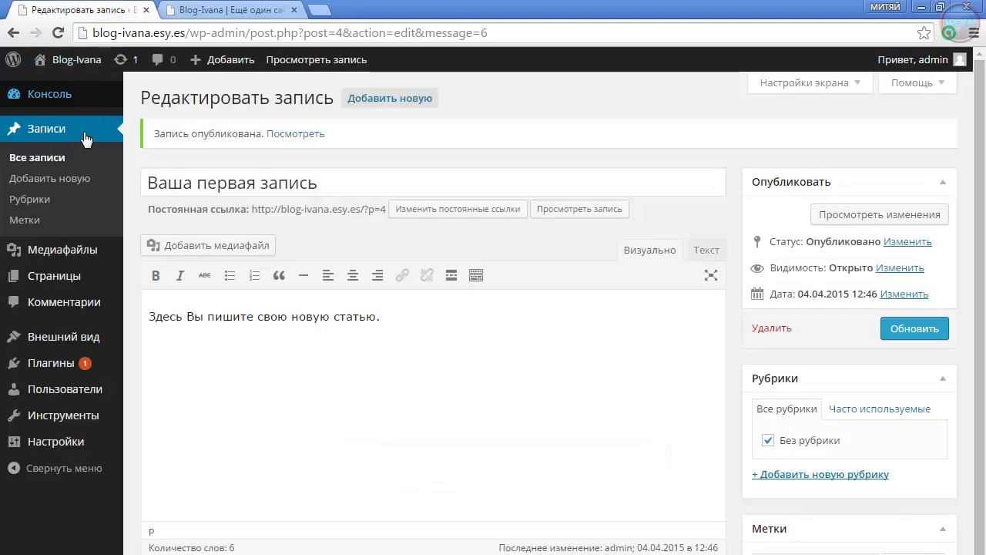
{"action": "left_click", "coordinate": [36, 160]}
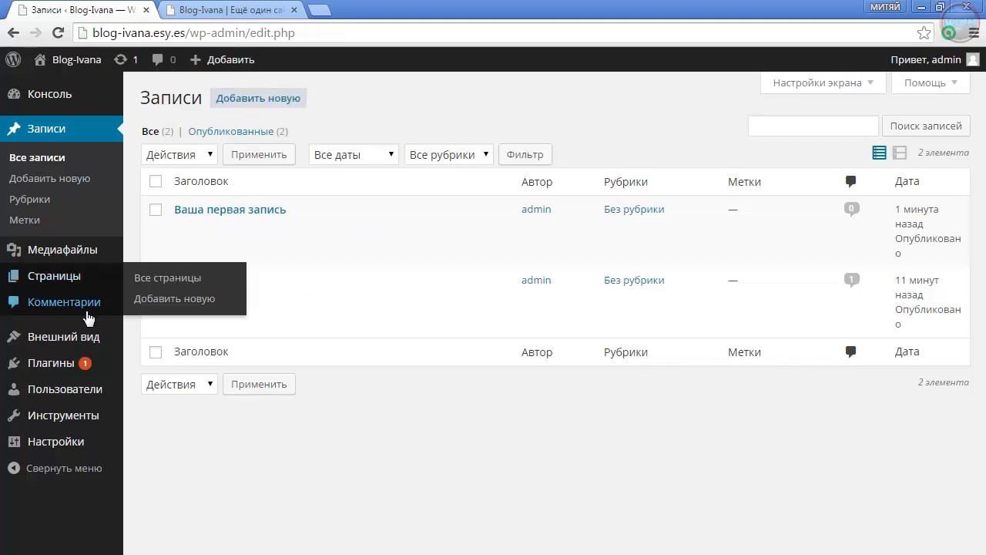
{"action": "mouse_move", "coordinate": [74, 339]}
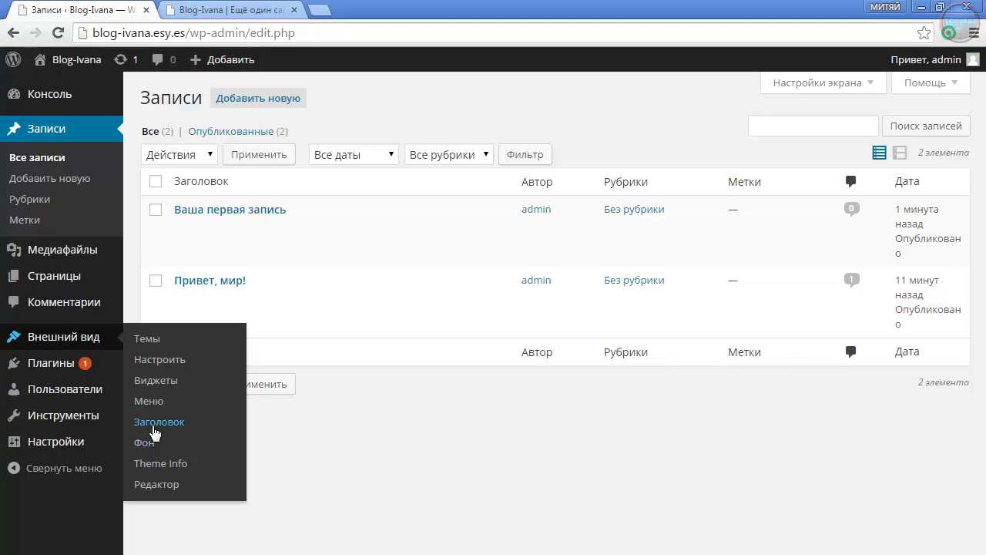
{"action": "left_click", "coordinate": [160, 361]}
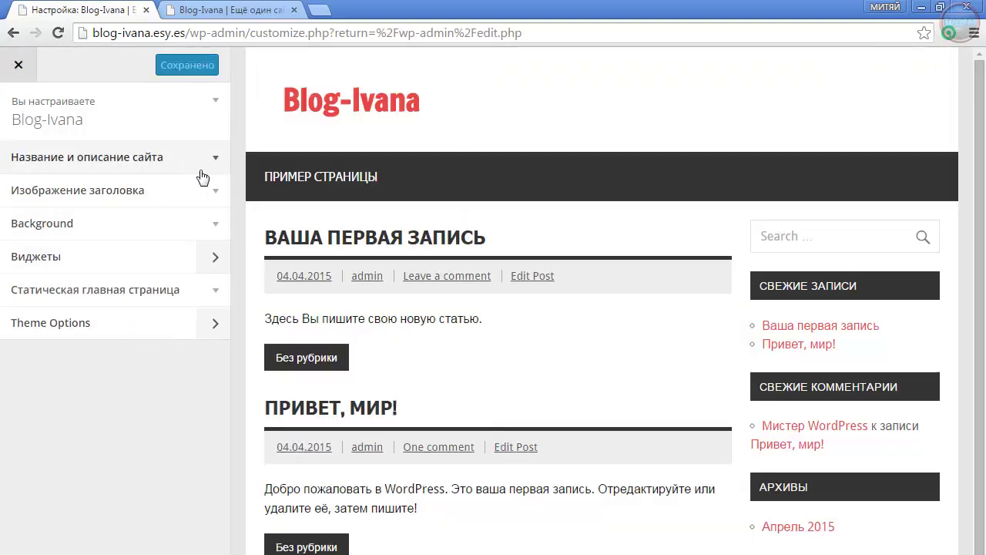
Inspect the site title and tagline fields, then expand Изображение заголовка (no image, 1340 × 200 recommended)
{"action": "left_click", "coordinate": [211, 162]}
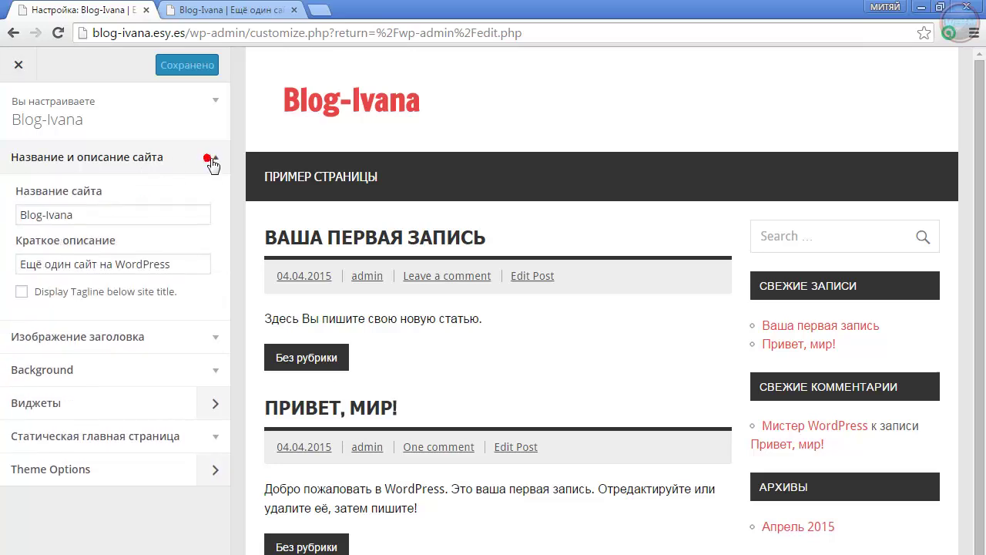
{"action": "left_click", "coordinate": [97, 220]}
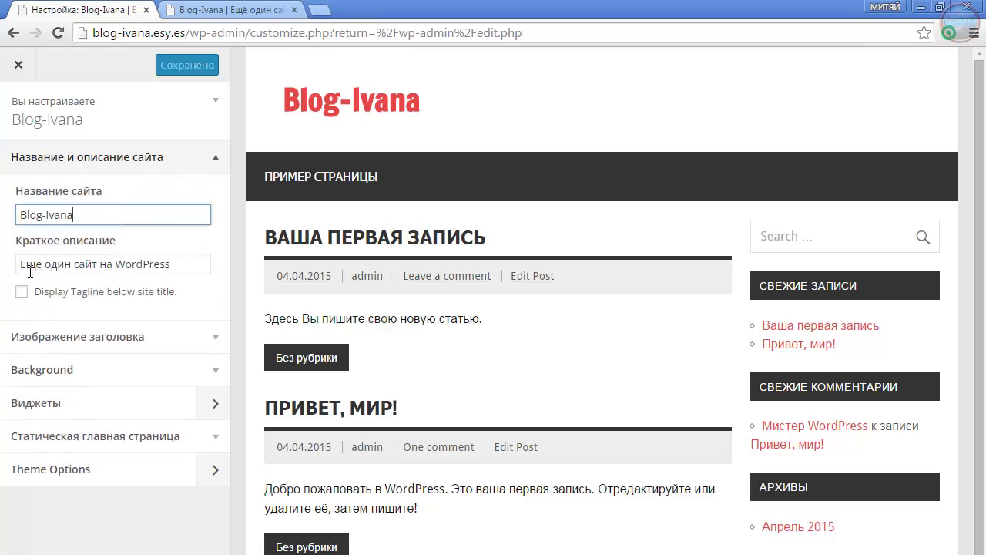
{"action": "left_click_drag", "start_coordinate": [20, 265], "coordinate": [185, 272]}
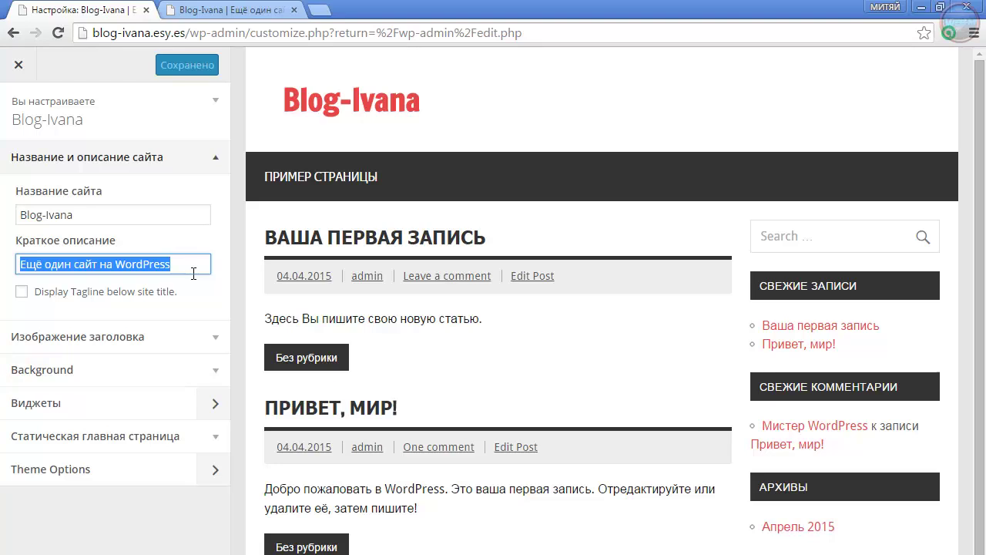
{"action": "left_click", "coordinate": [199, 337]}
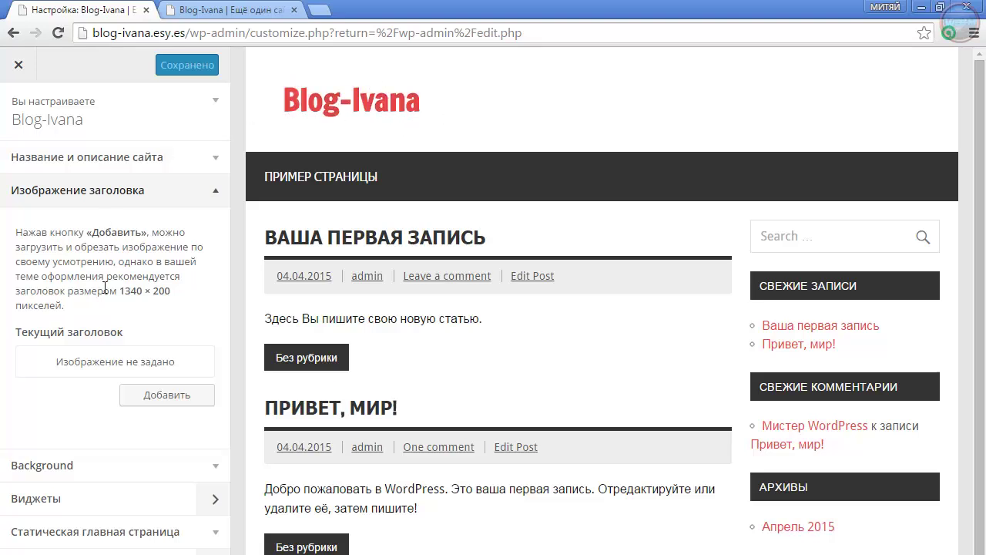
Open the header image upload window via Добавить, cancelling the file picker without choosing a file
{"action": "left_click", "coordinate": [157, 396]}
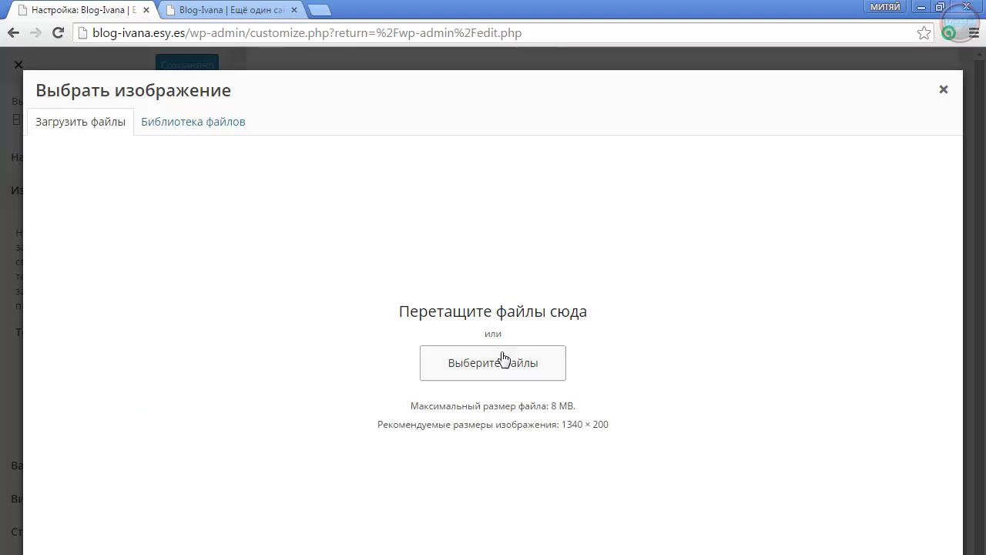
{"action": "left_click", "coordinate": [484, 371]}
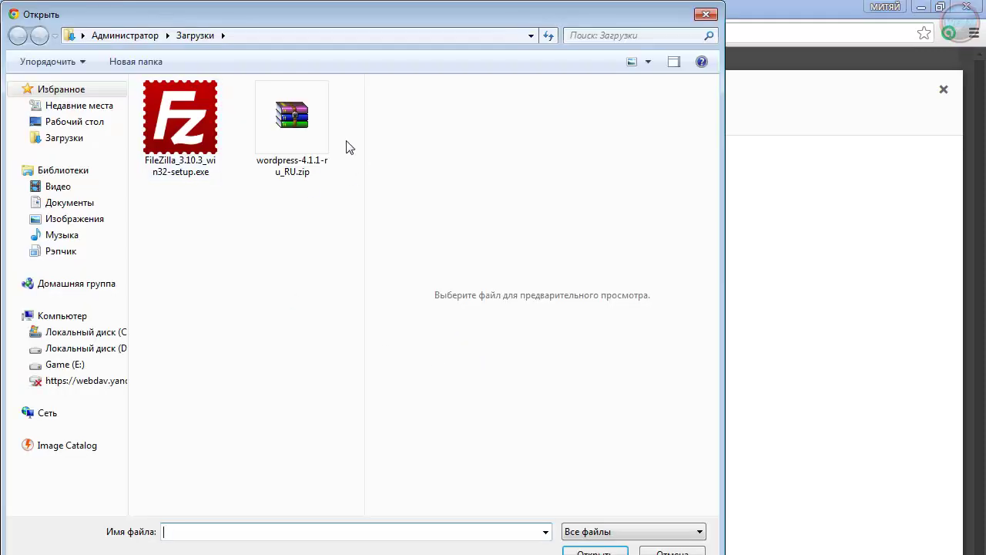
{"action": "left_click", "coordinate": [672, 551]}
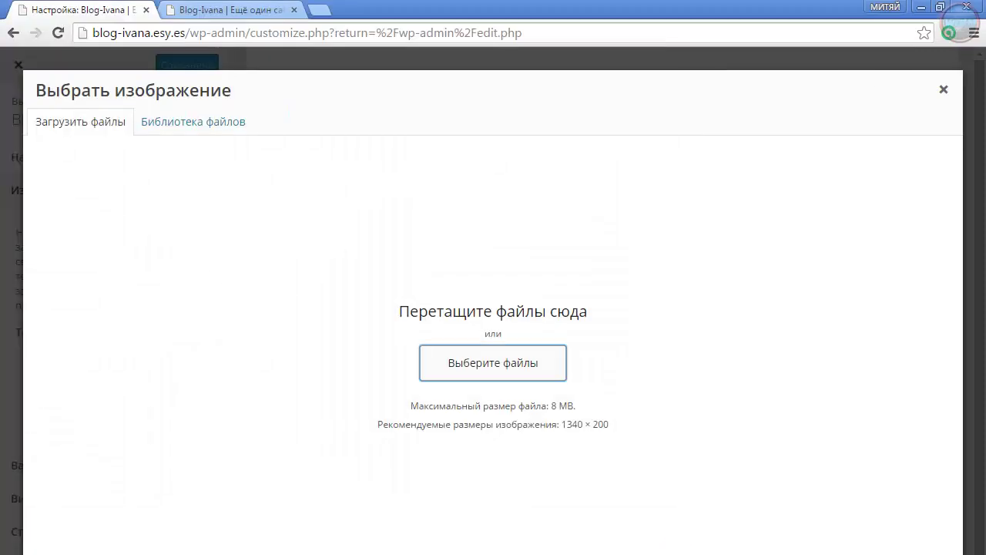